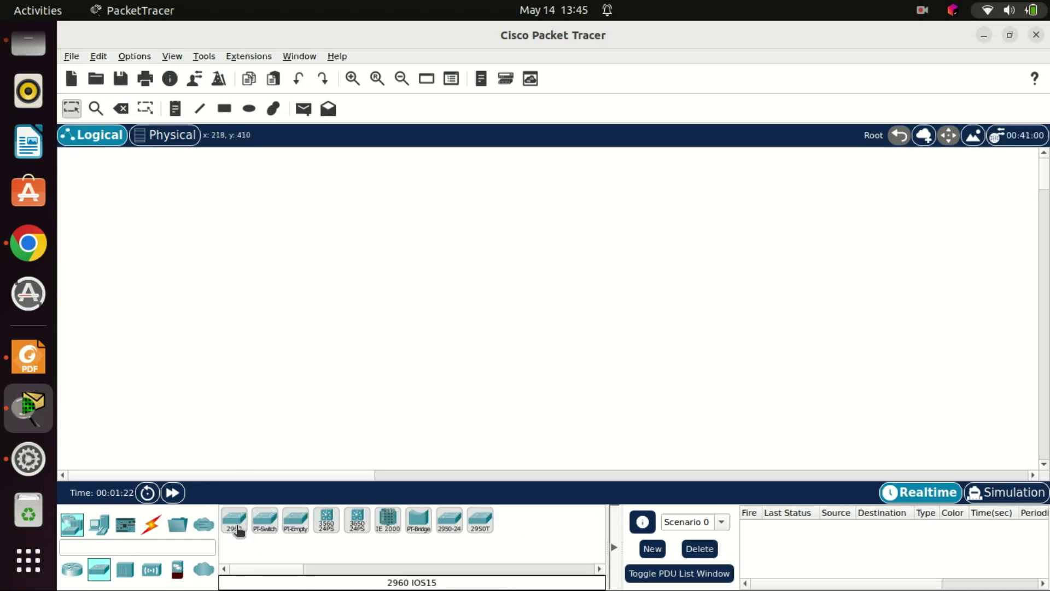
# Step: Place a 2960 switch in the logical workspace and open its command line interface in a maximized window
pyautogui.click(248, 517)
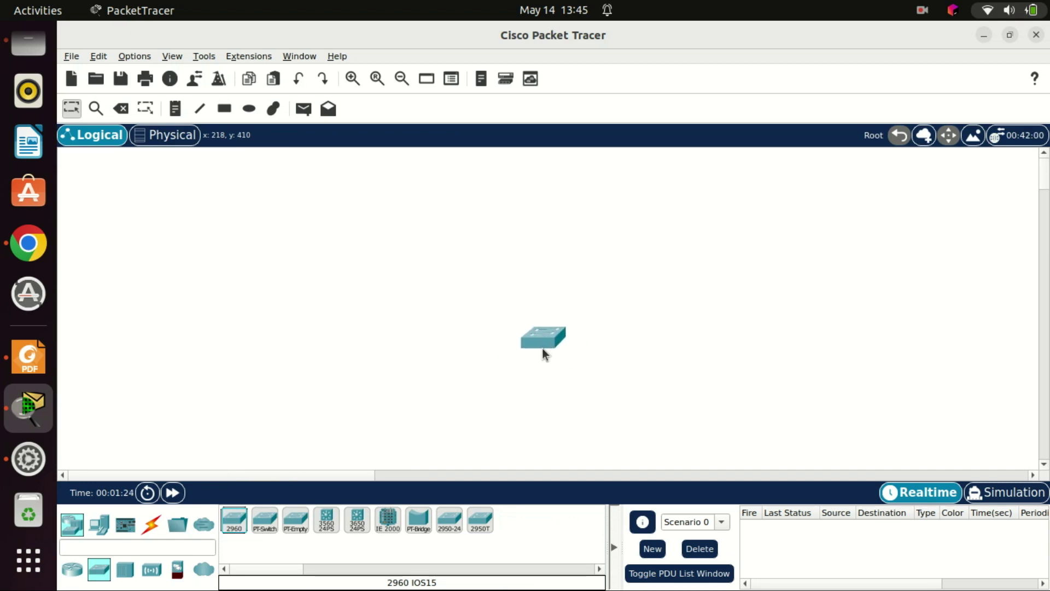
pyautogui.click(543, 349)
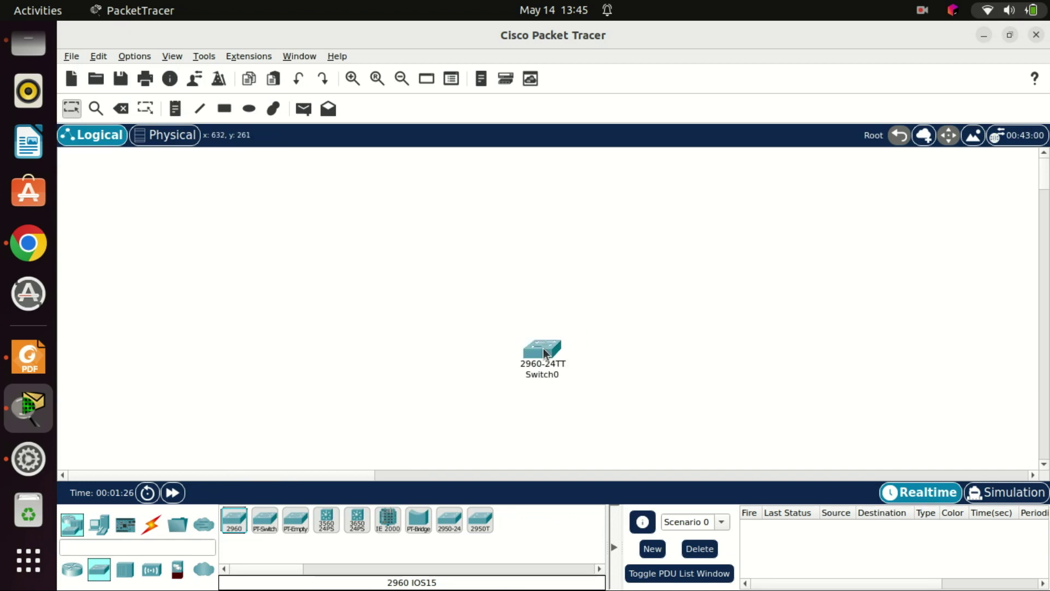
pyautogui.click(541, 352)
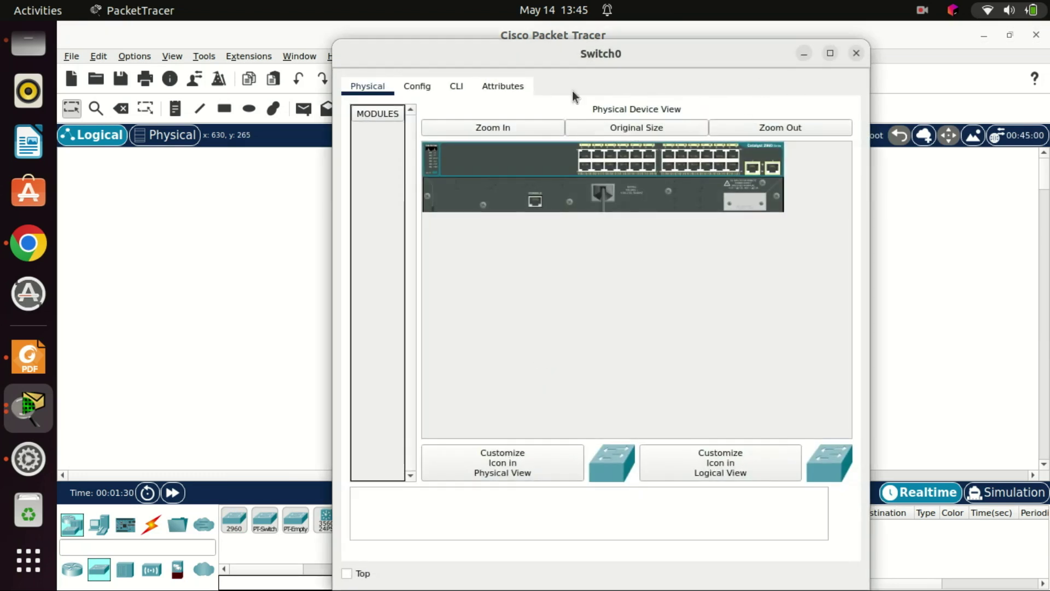
pyautogui.click(829, 53)
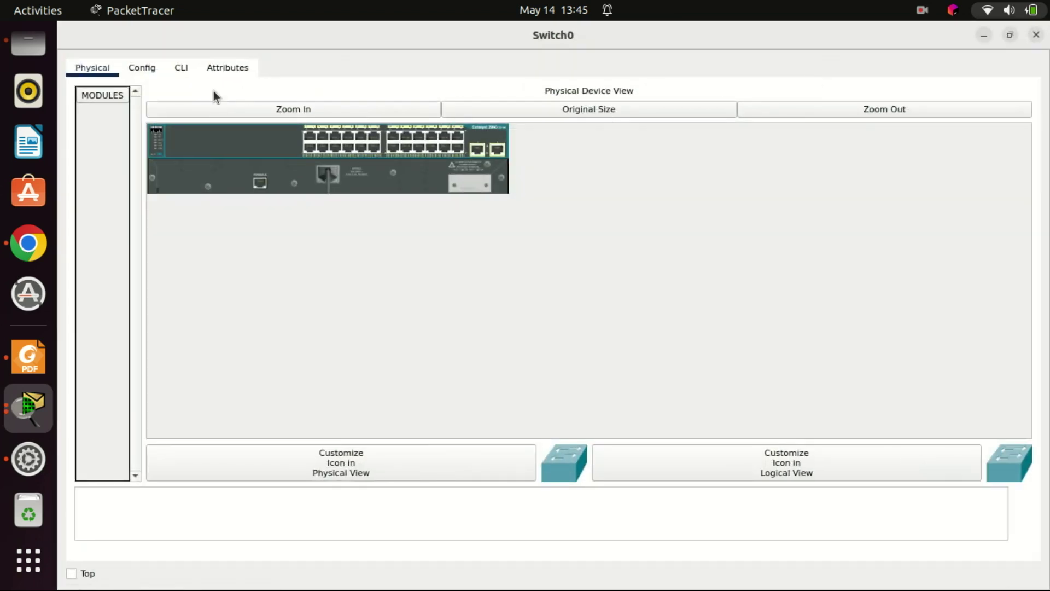
pyautogui.click(181, 67)
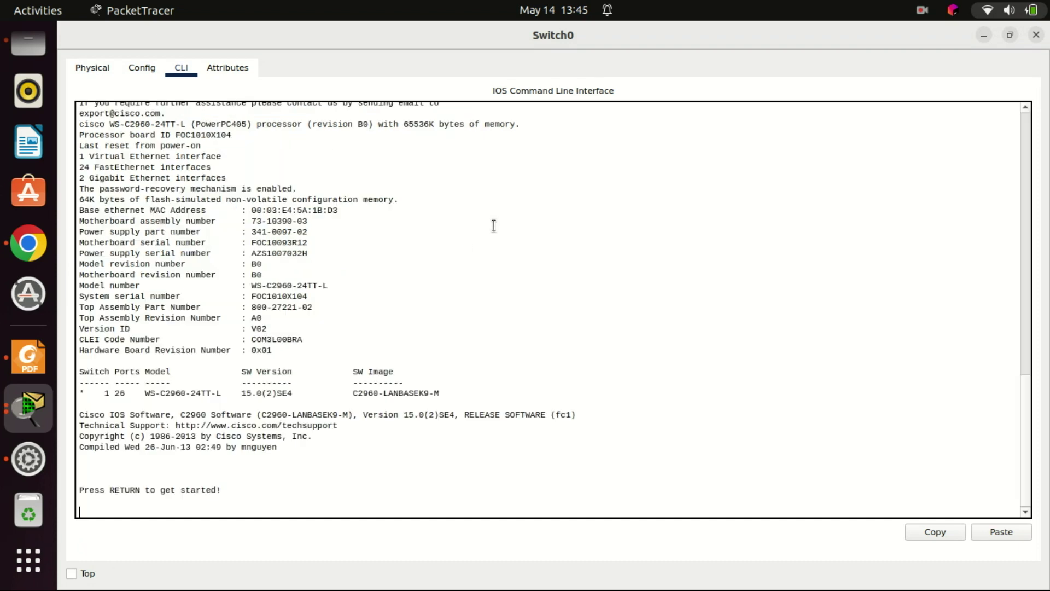
# Step: Start the switch console session, enter privileged mode with en, and enter global configuration mode with config t
pyautogui.press('Return')
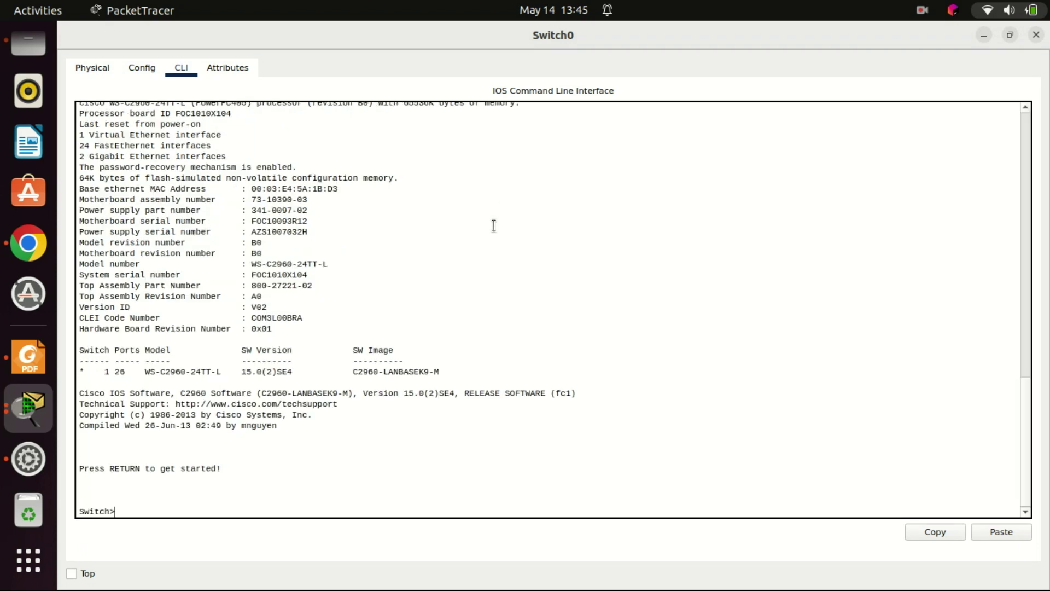
pyautogui.write('en')
pyautogui.press('Return')
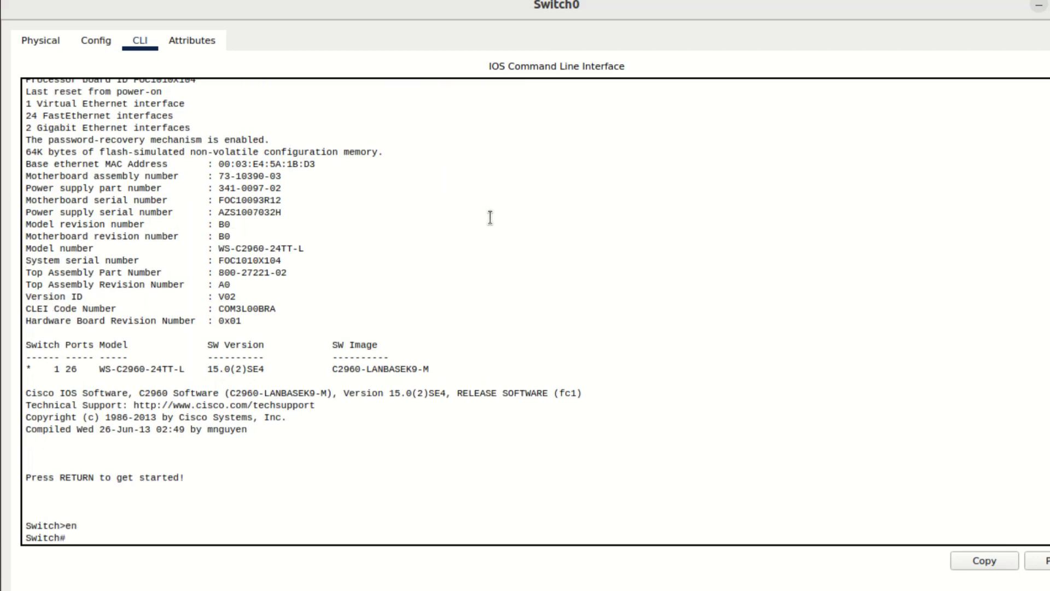
pyautogui.write('config t')
pyautogui.press('Return')
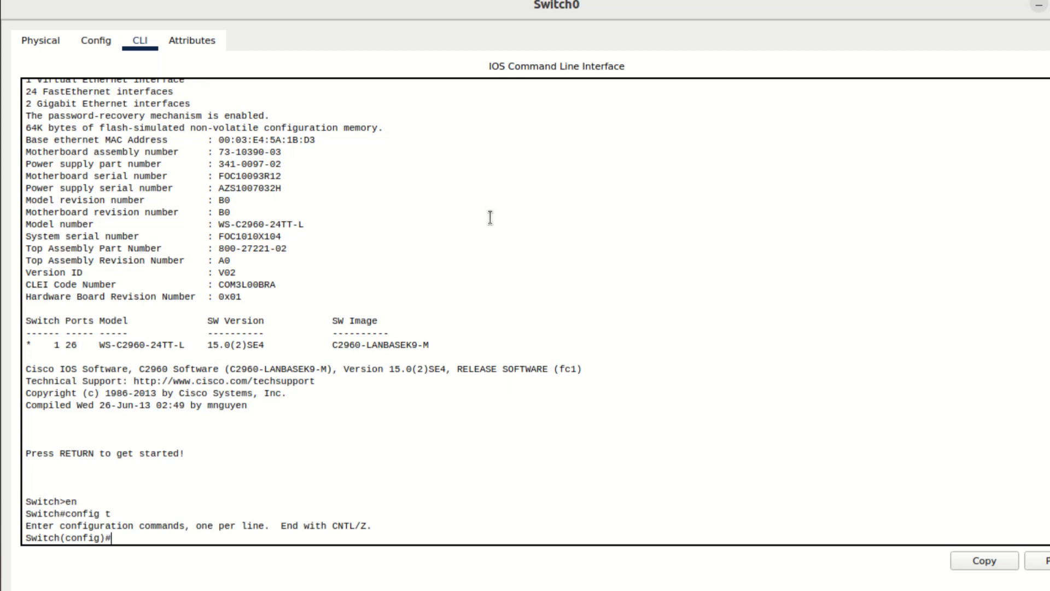
# Step: Look up the allowed VLAN IDs with the vlan command's help and create VLAN 2
pyautogui.write('vl')
pyautogui.press('Tab')
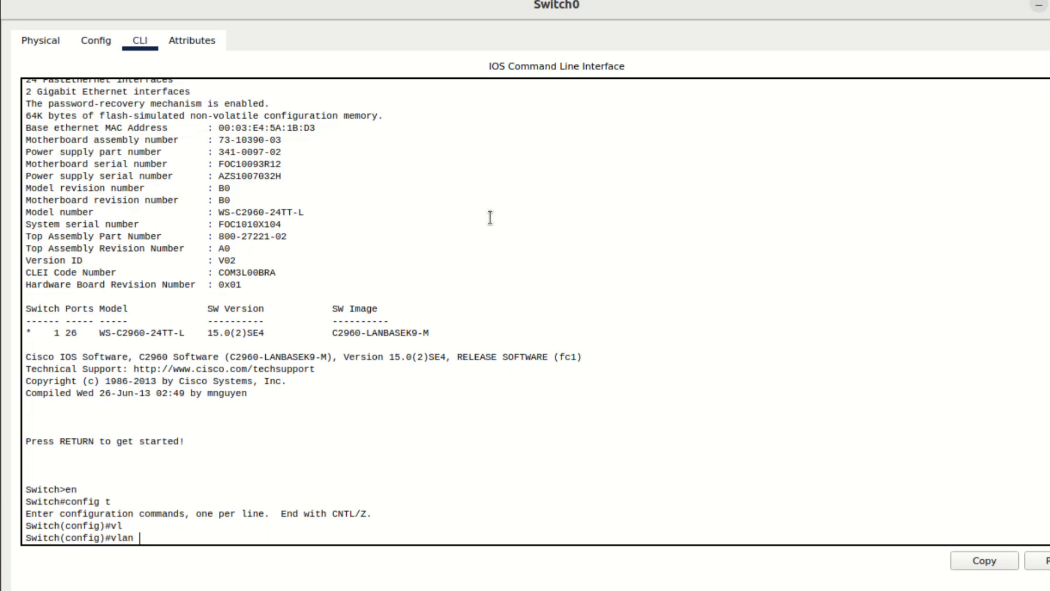
pyautogui.write('?')
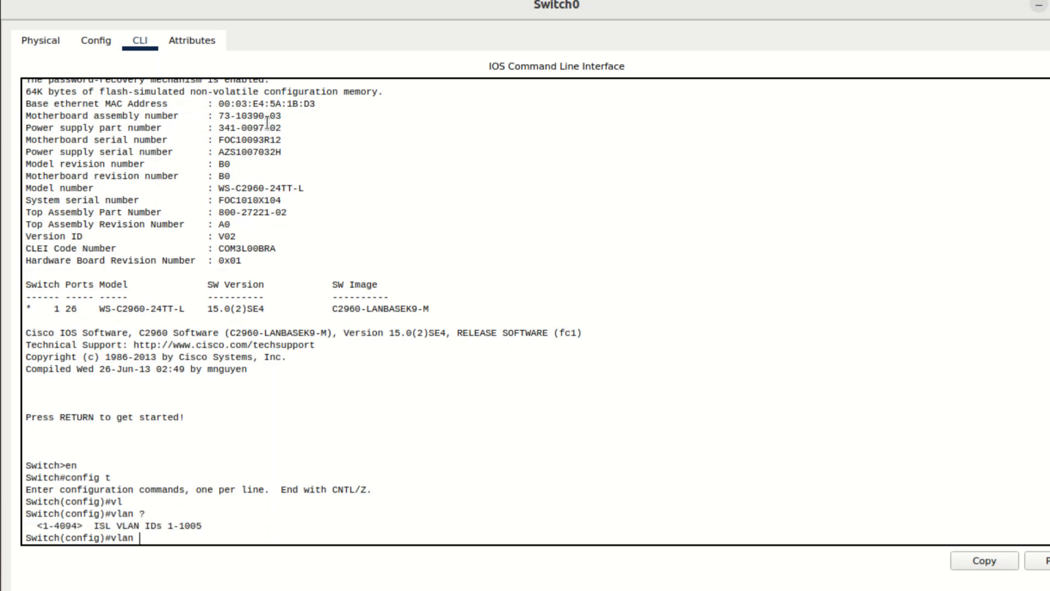
pyautogui.write('2')
pyautogui.press('Return')
# Step: Name VLAN 2 Sales and exit back to global configuration mode
pyautogui.write('na')
pyautogui.press('Tab')
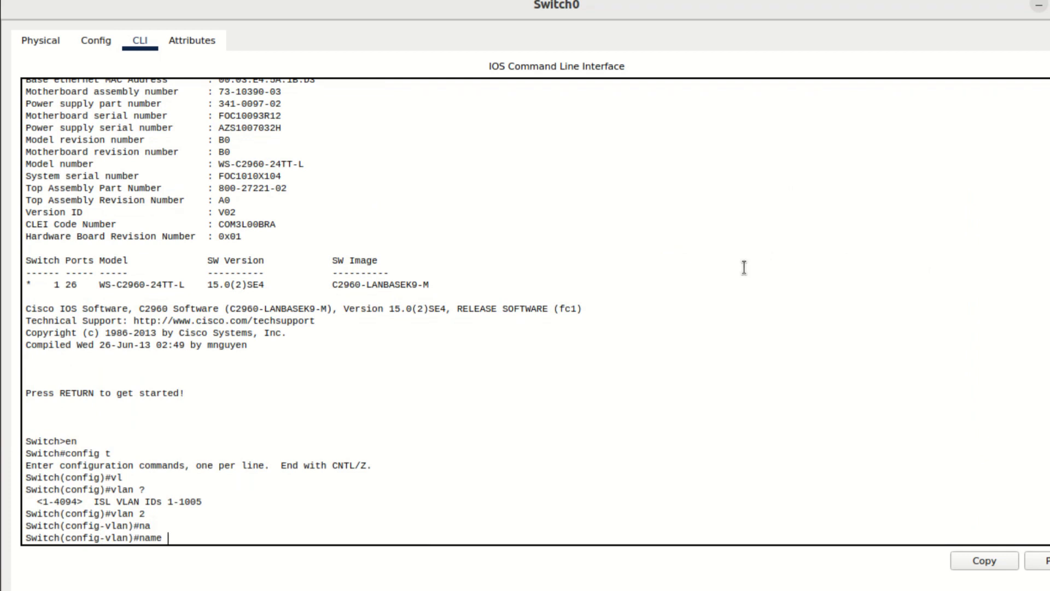
pyautogui.write('Sales')
pyautogui.press('Return')
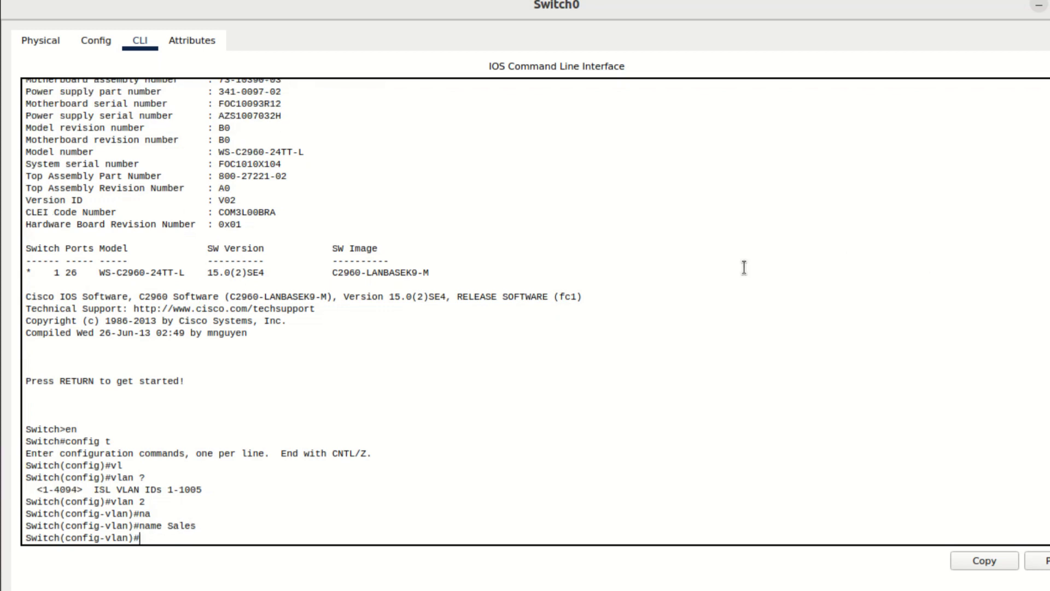
pyautogui.write('vl')
pyautogui.press('Return')
pyautogui.write('exit')
pyautogui.press('Return')
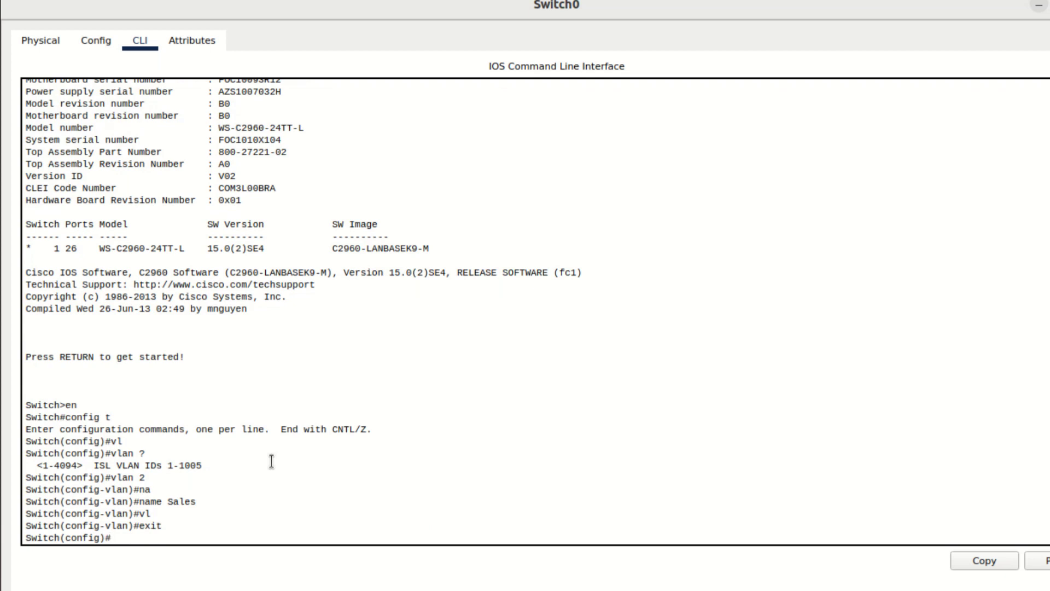
# Step: Create VLAN 3 with the name Marketing and exit back to global configuration mode
pyautogui.write('vl')
pyautogui.press('Tab')
pyautogui.write('3')
pyautogui.press('Return')
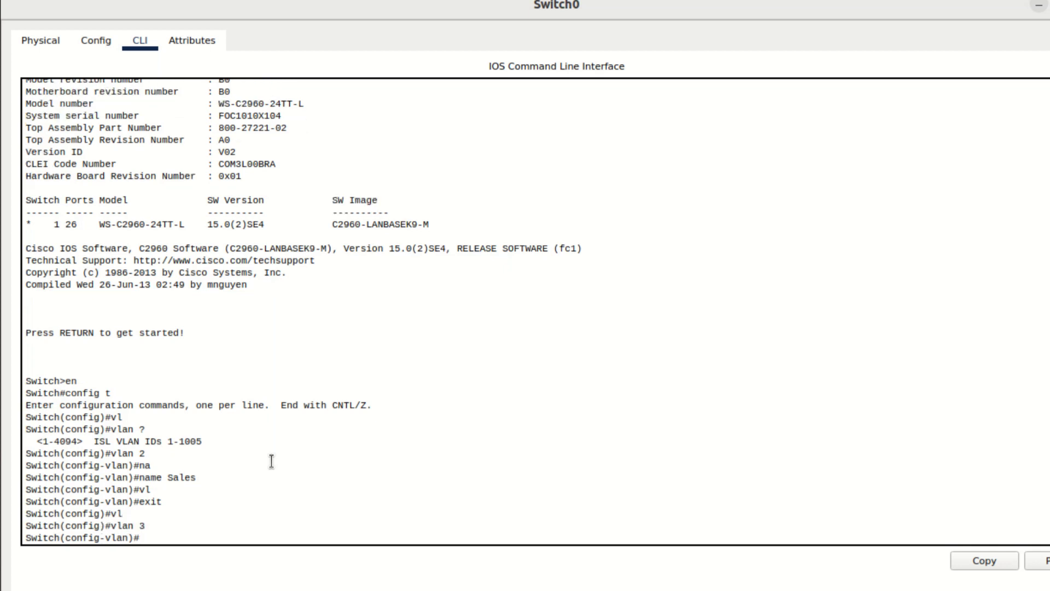
pyautogui.write('na')
pyautogui.press('Tab')
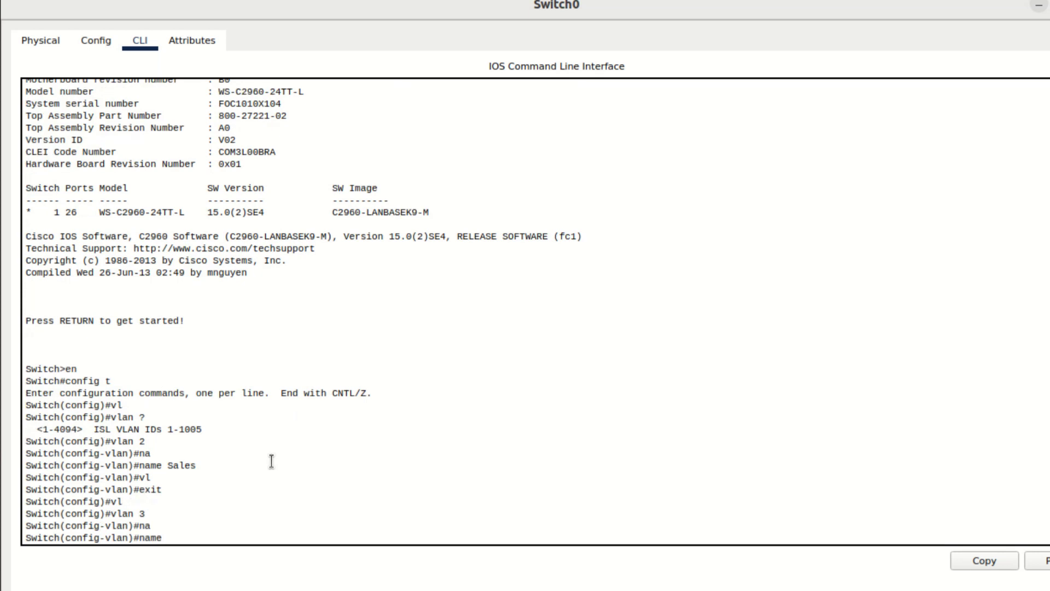
pyautogui.write('Marketing')
pyautogui.press('Return')
pyautogui.write('exi')
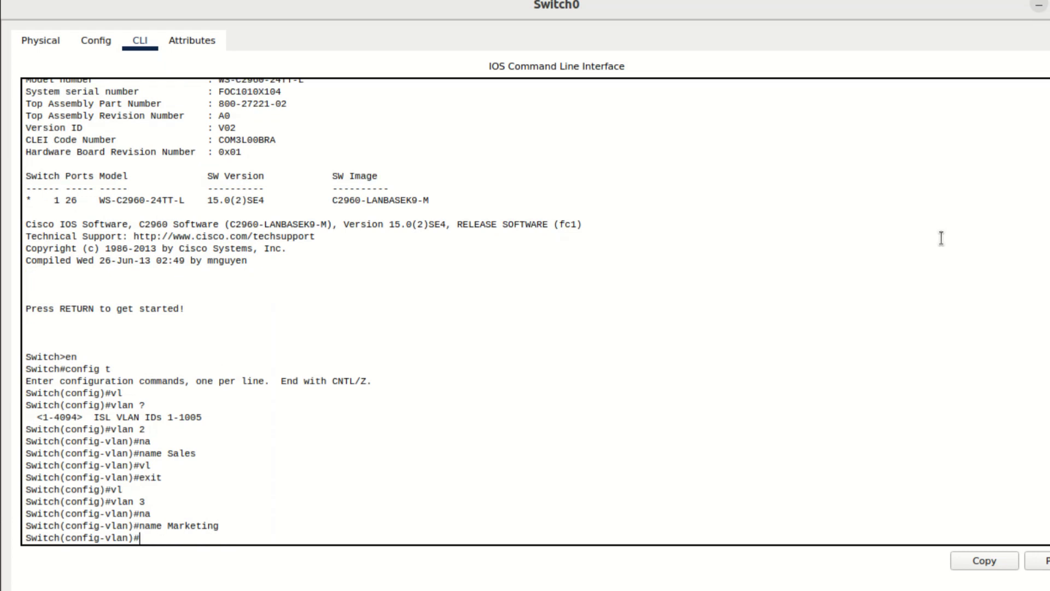
pyautogui.write('t')
pyautogui.press('Return')
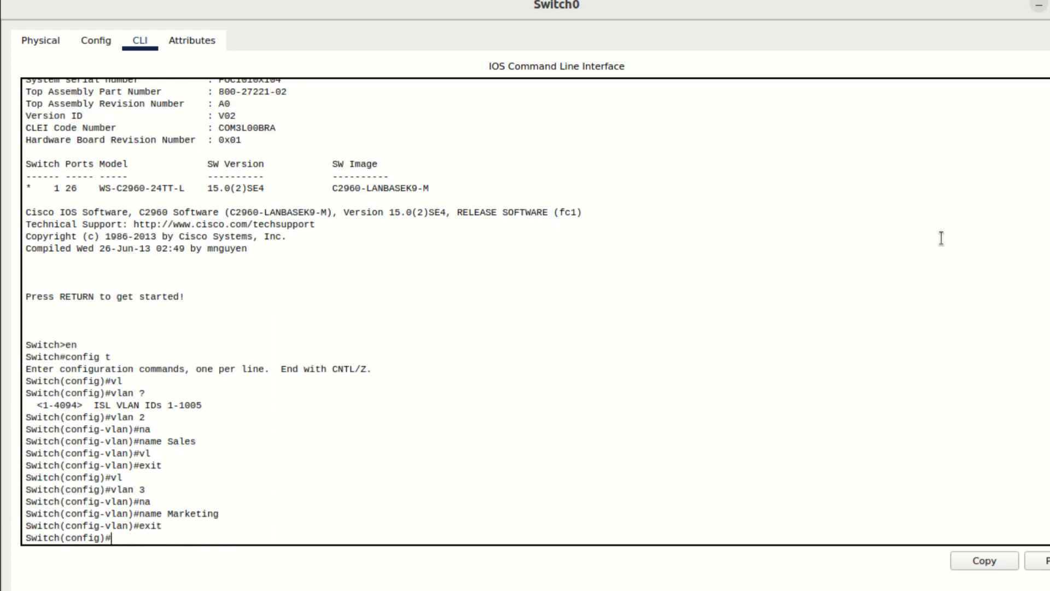
# Step: Create VLAN 4 with the name Accounting and exit back to global configuration mode
pyautogui.write('vl')
pyautogui.press('Tab')
pyautogui.write('4')
pyautogui.press('Return')
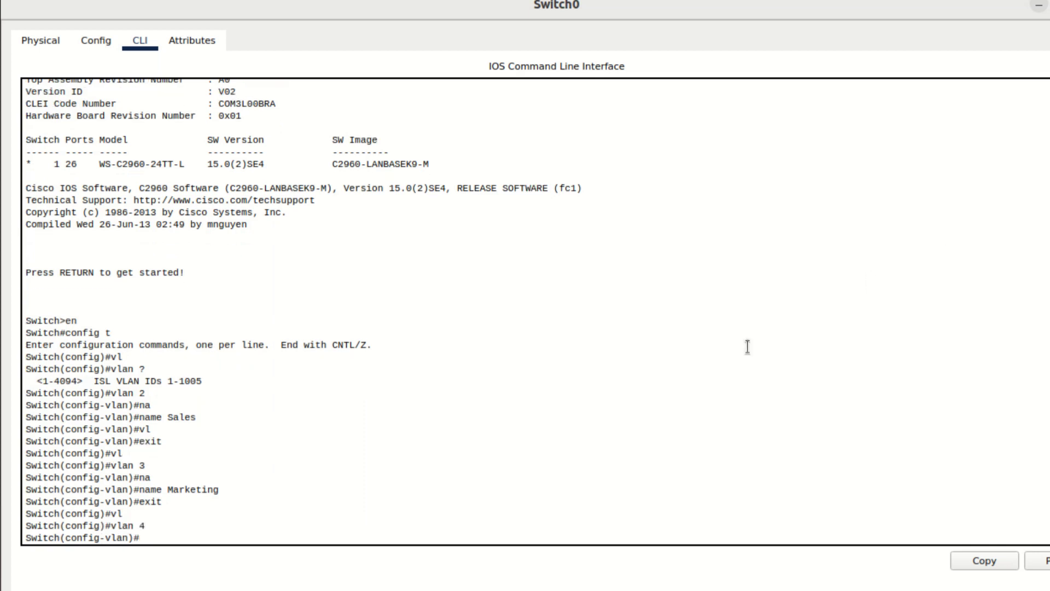
pyautogui.write('na')
pyautogui.press('Tab')
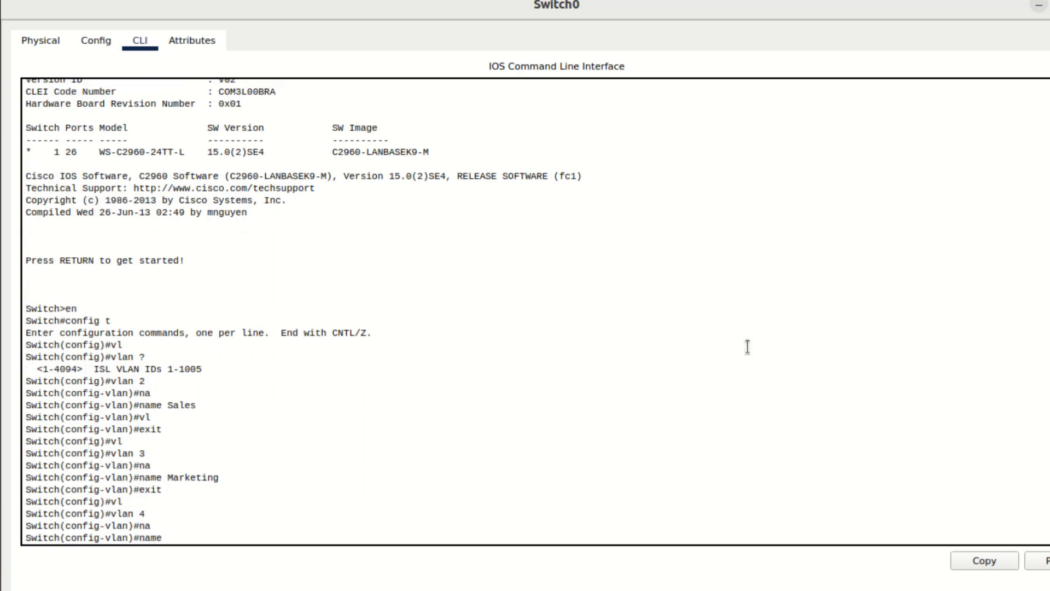
pyautogui.write('Accounting')
pyautogui.press('Return')
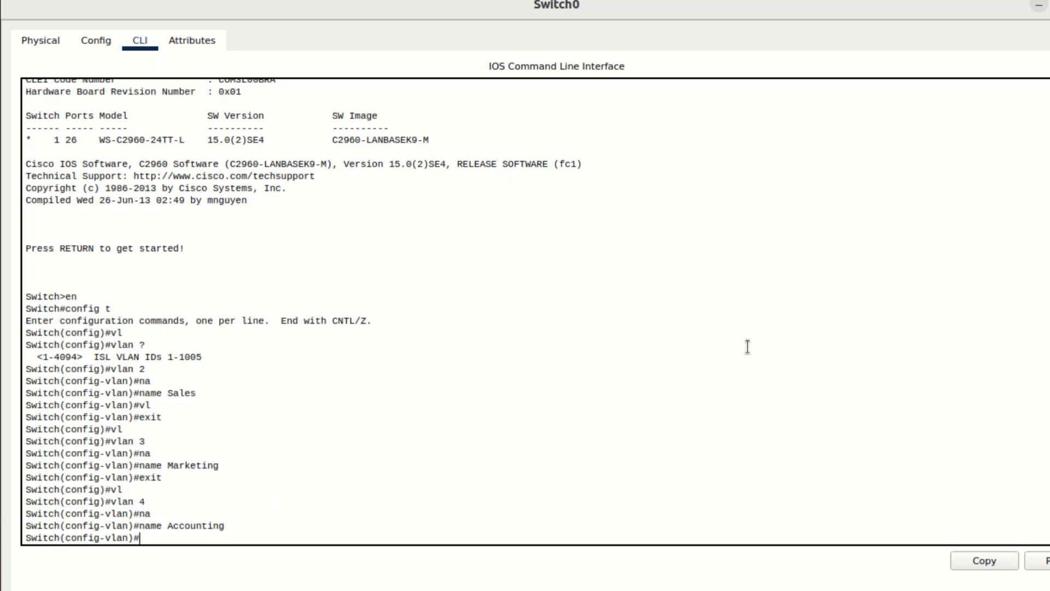
pyautogui.write('exit')
pyautogui.press('Return')
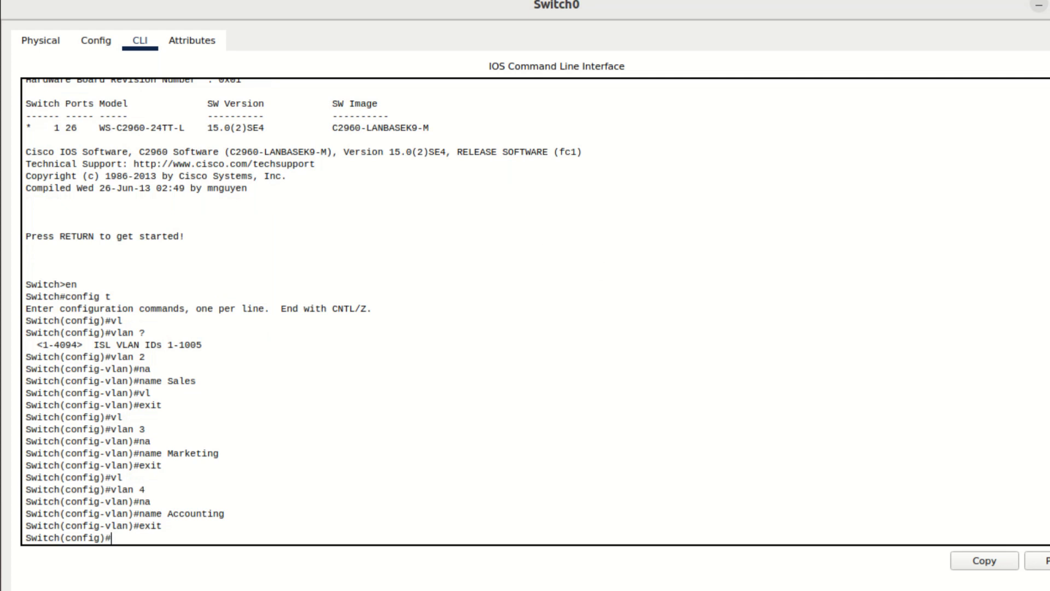
# Step: Leave global configuration mode and display the complete VLAN listing with show vlan
pyautogui.write('exit')
pyautogui.press('Return')
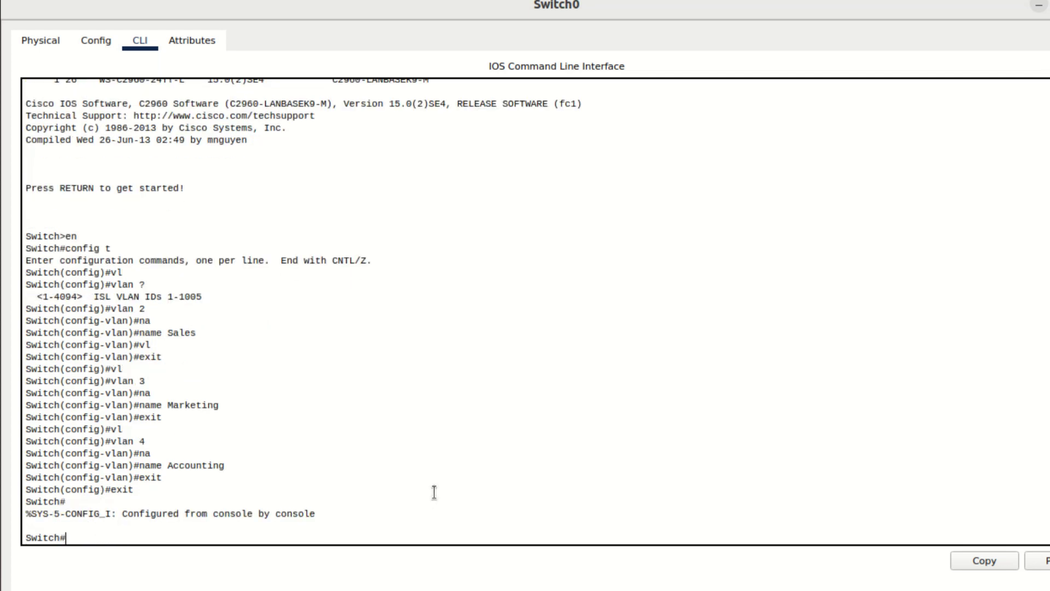
pyautogui.write('show vl')
pyautogui.press('Tab')
pyautogui.press('Return')
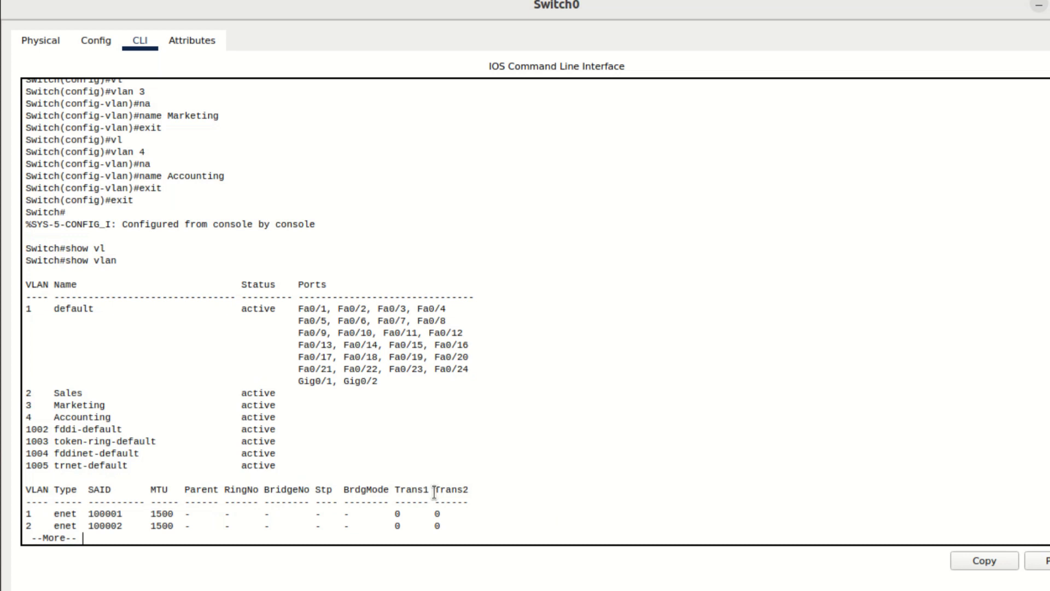
pyautogui.press('space')
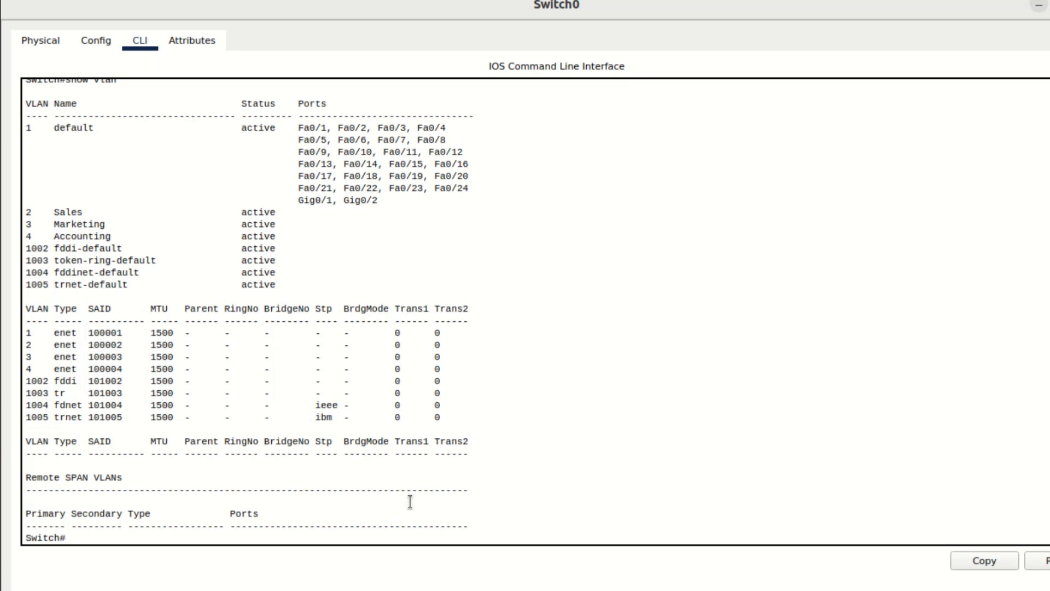
# Step: Display the full interface summary of the switch with show ip interface brief
pyautogui.write('show ip inte')
pyautogui.press('Tab')
pyautogui.write('br')
pyautogui.press('Tab')
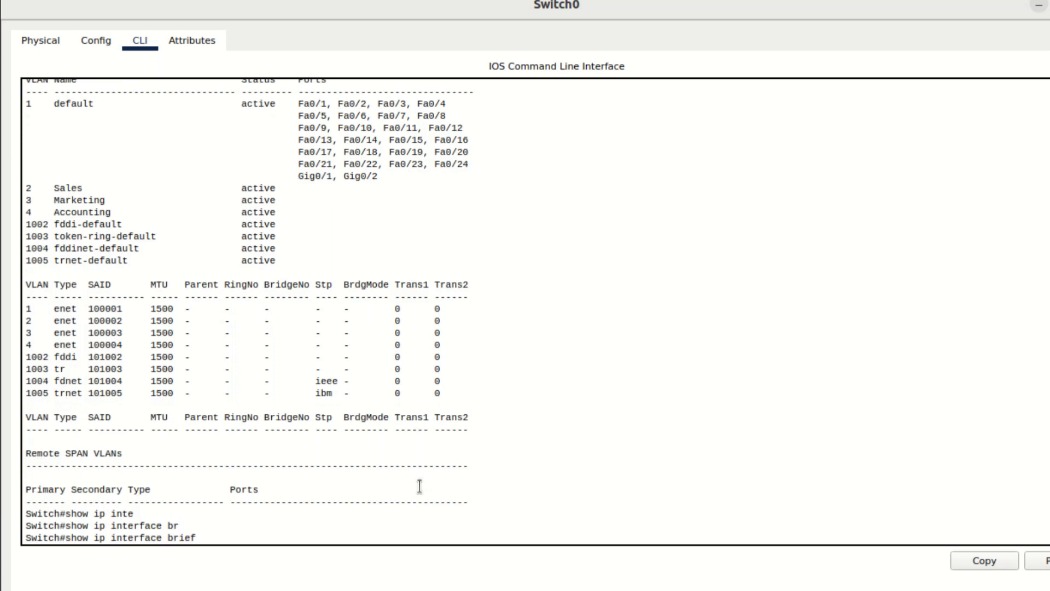
pyautogui.press('Return')
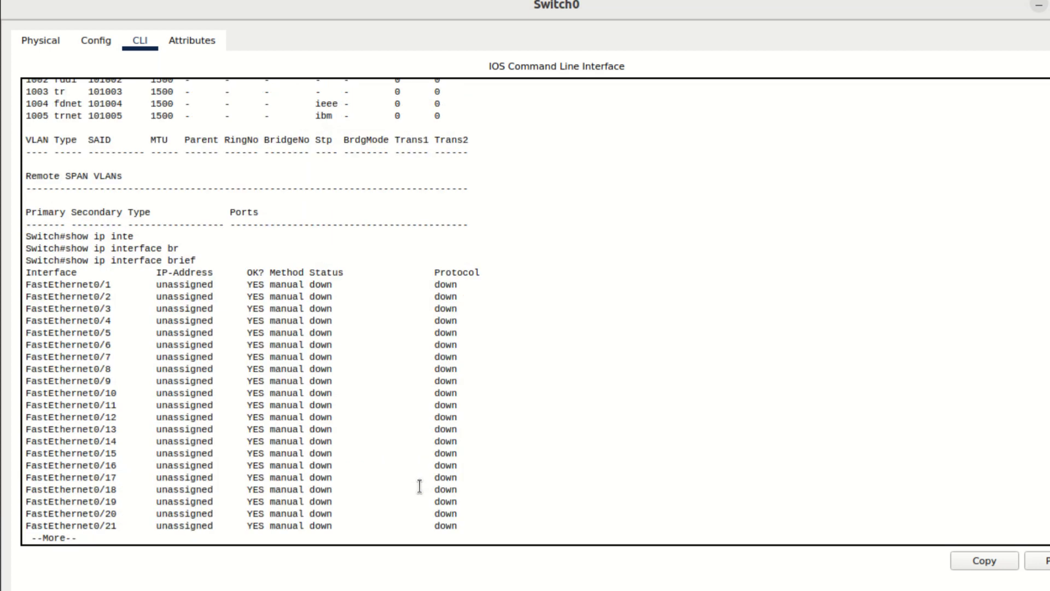
pyautogui.press('space')
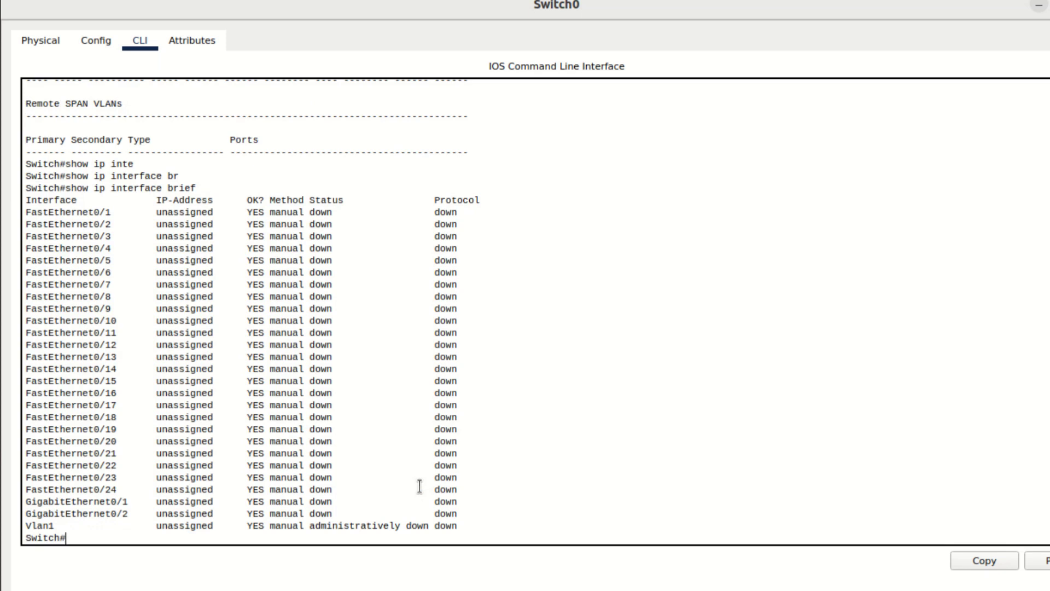
# Step: Return to global configuration mode and enter interface configuration for fastEthernet 0/3
pyautogui.write('config t')
pyautogui.press('Return')
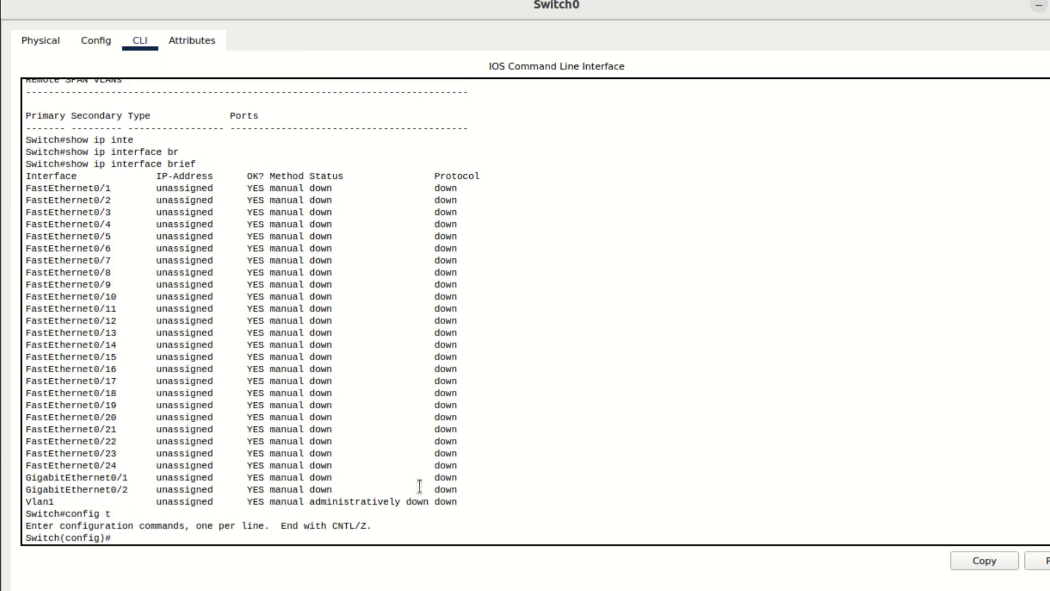
pyautogui.write('inter')
pyautogui.press('Tab')
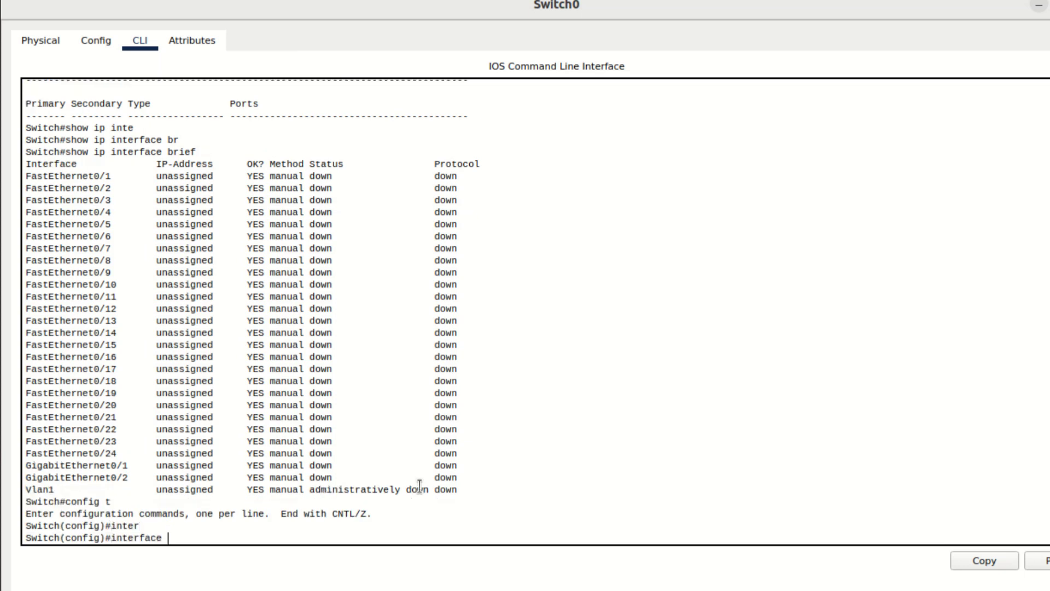
pyautogui.write('fas')
pyautogui.press('Tab')
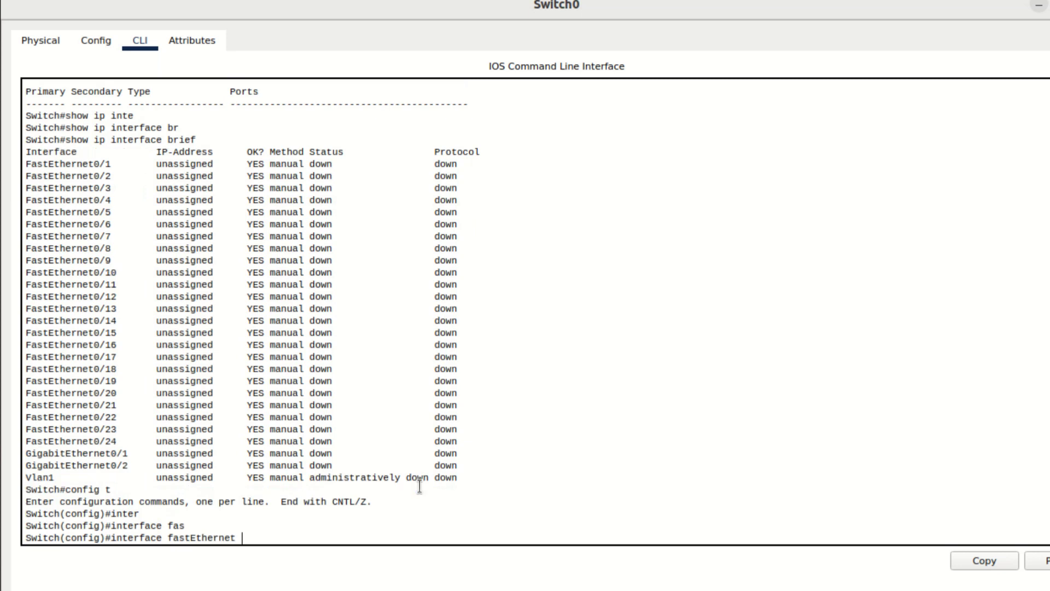
pyautogui.write('0/3')
pyautogui.press('Return')
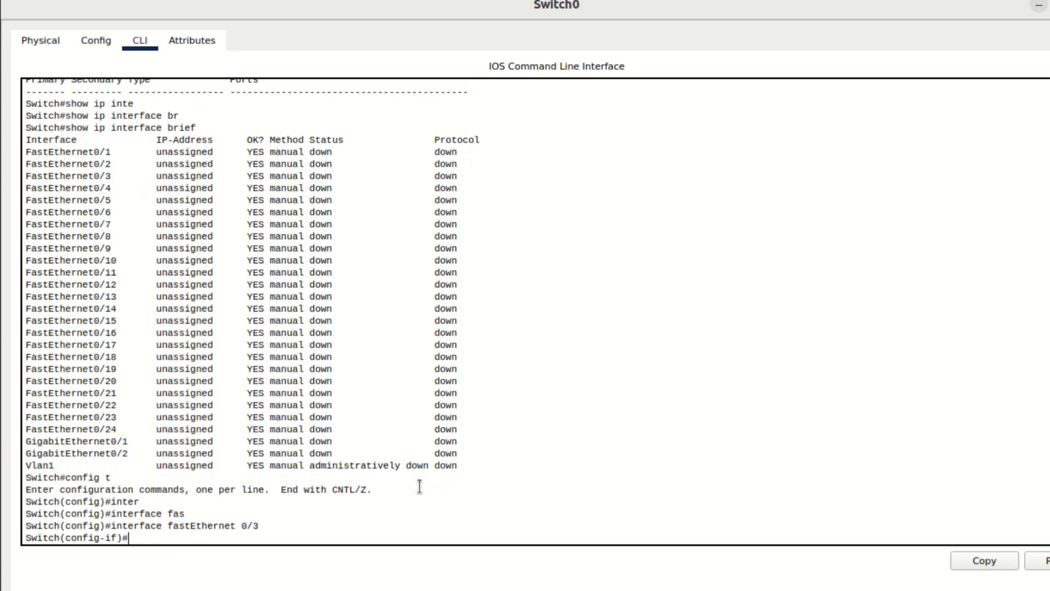
# Step: Set fastEthernet 0/3 to access mode with switchport mode access
pyautogui.write('sw')
pyautogui.press('Tab')
pyautogui.write('mo')
pyautogui.press('Tab')
pyautogui.write('ac')
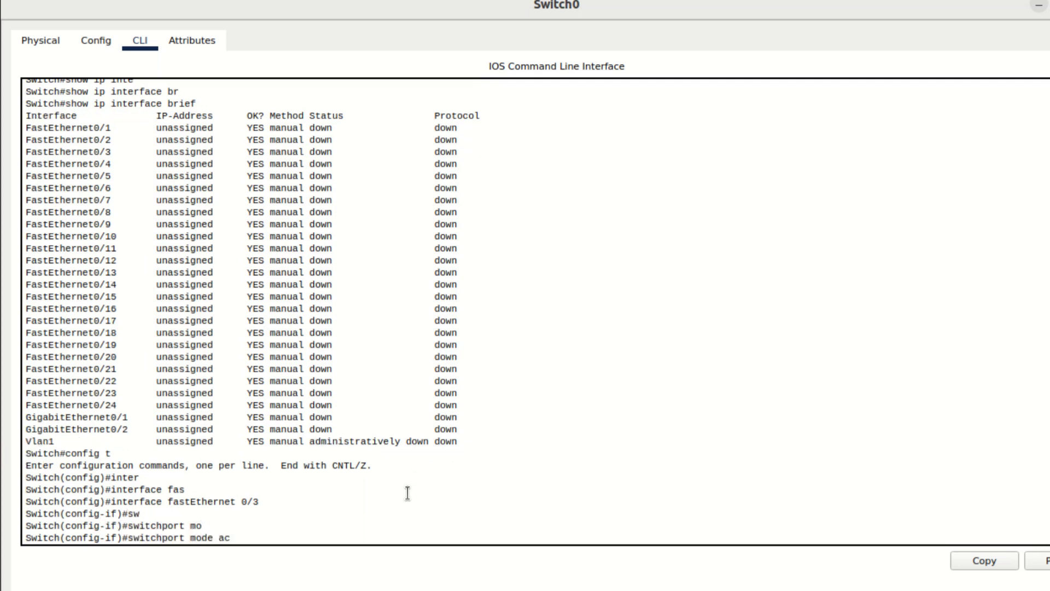
pyautogui.press('Tab')
pyautogui.press('Return')
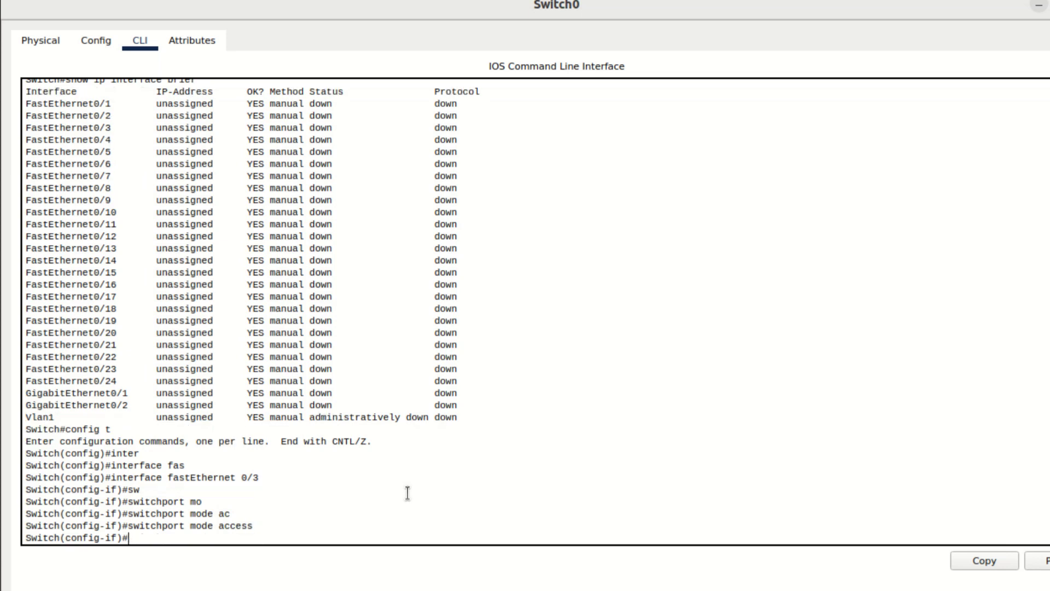
# Step: Assign fastEthernet 0/3 to VLAN 3 with switchport access vlan 3
pyautogui.write('swit')
pyautogui.press('Tab')
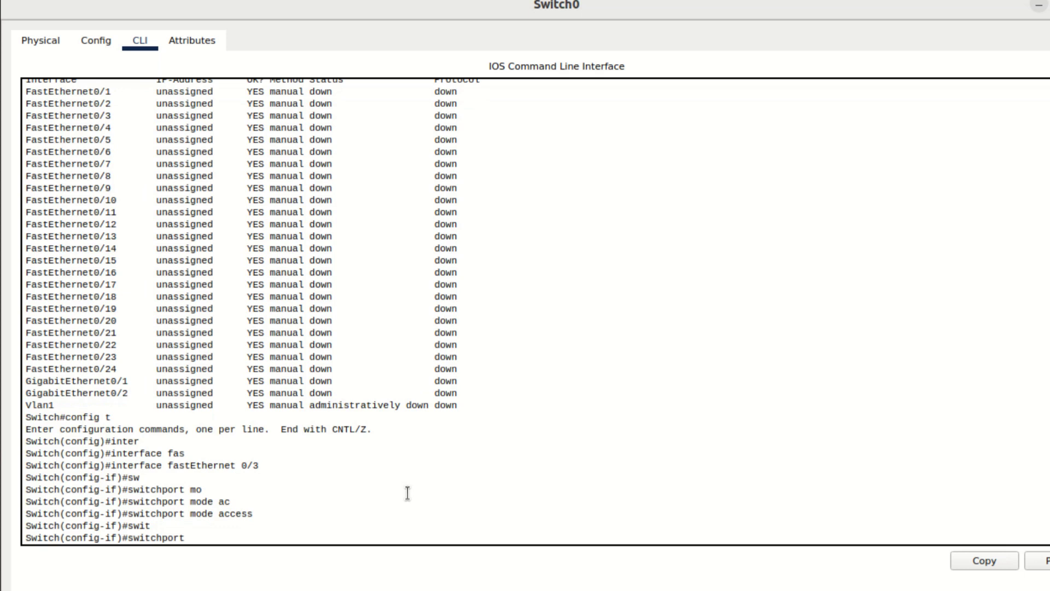
pyautogui.write('ac')
pyautogui.press('Tab')
pyautogui.write('v')
pyautogui.press('Tab')
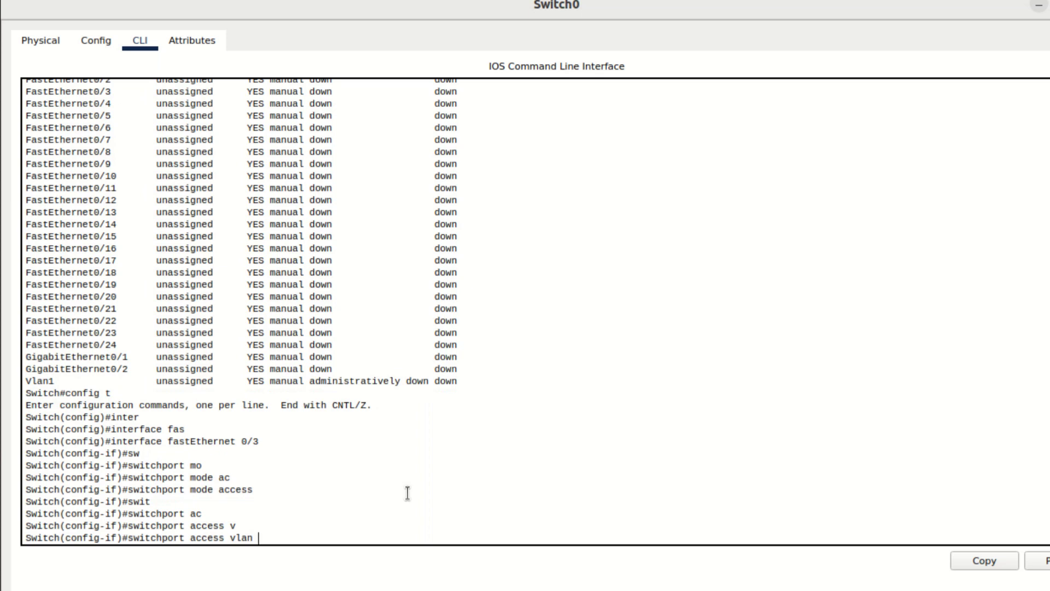
pyautogui.write('3')
pyautogui.press('Return')
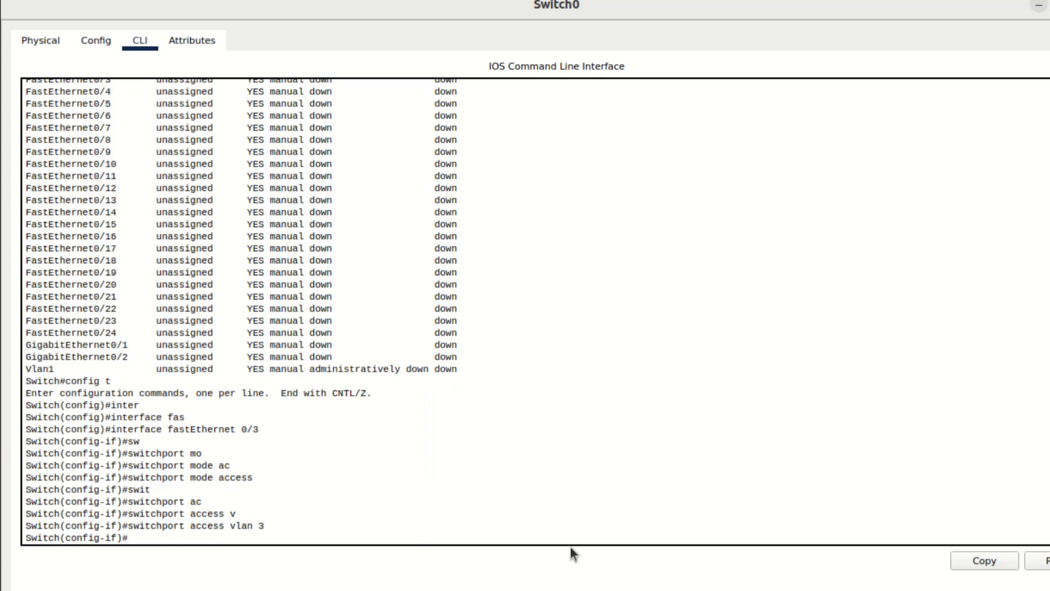
# Step: Return to privileged EXEC mode and display the VLAN listing with show vlan
pyautogui.write('exit')
pyautogui.press('Return')
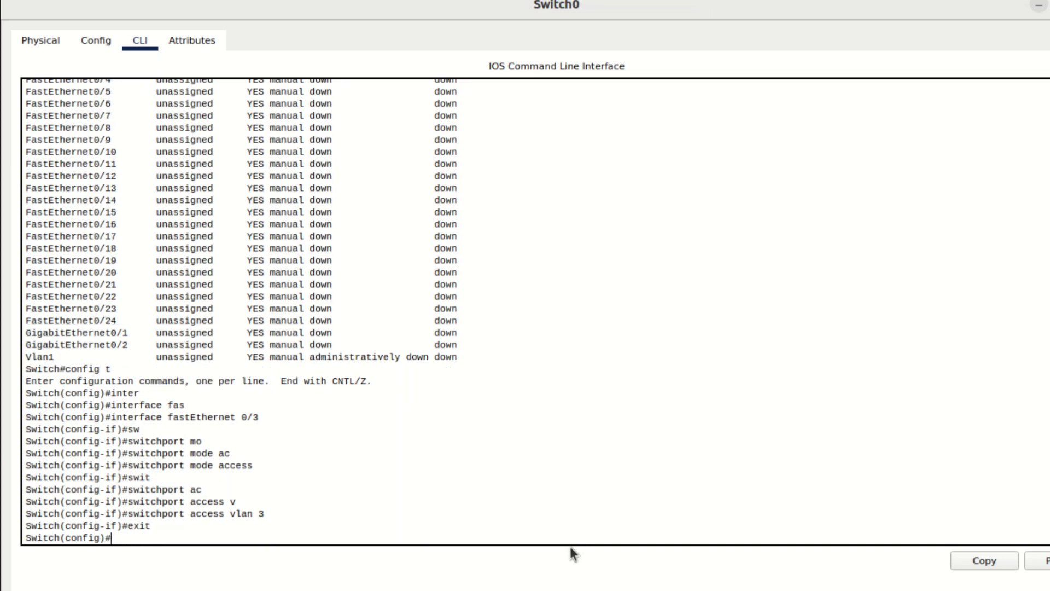
pyautogui.write('exit')
pyautogui.press('Return')
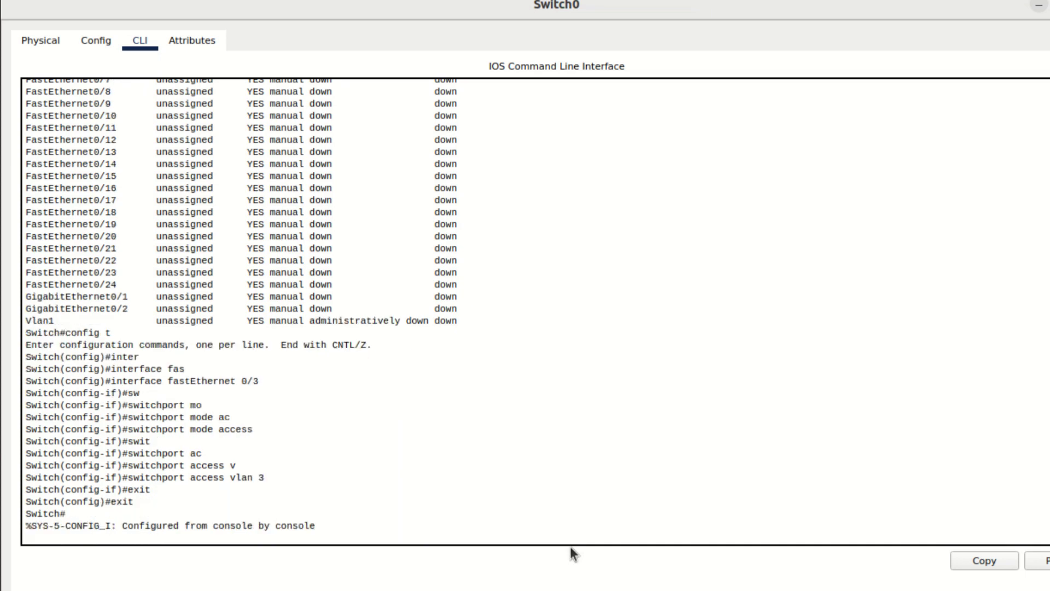
pyautogui.press('Return')
pyautogui.write('show')
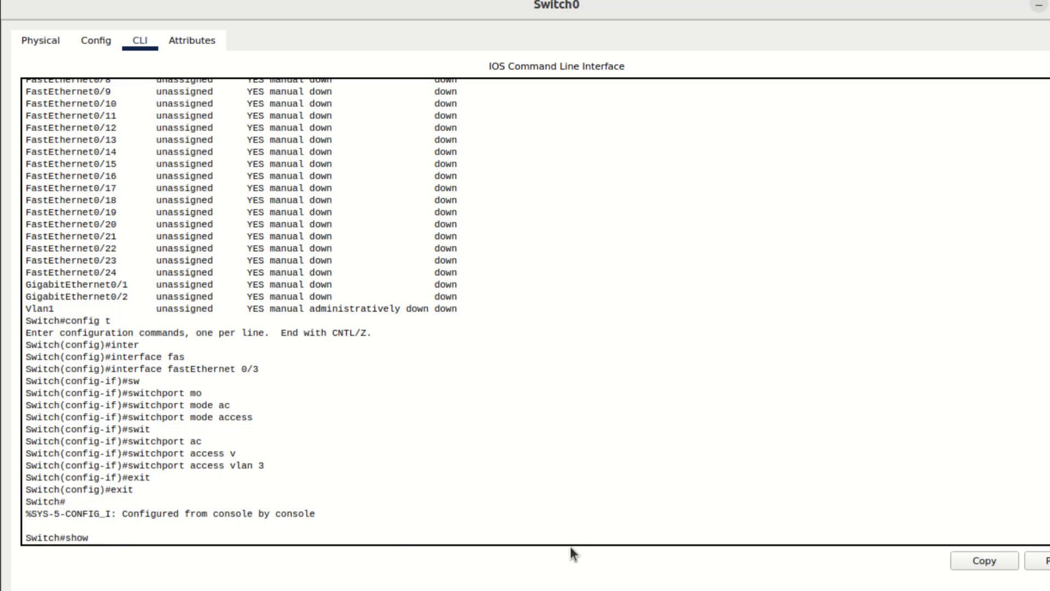
pyautogui.write(' vl')
pyautogui.press('Tab')
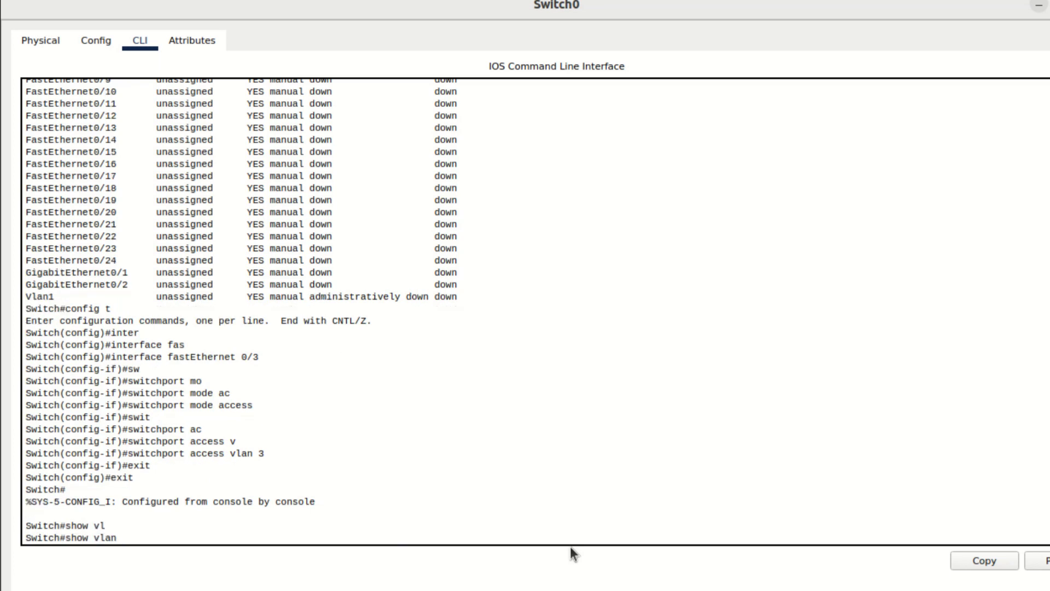
pyautogui.press('Return')
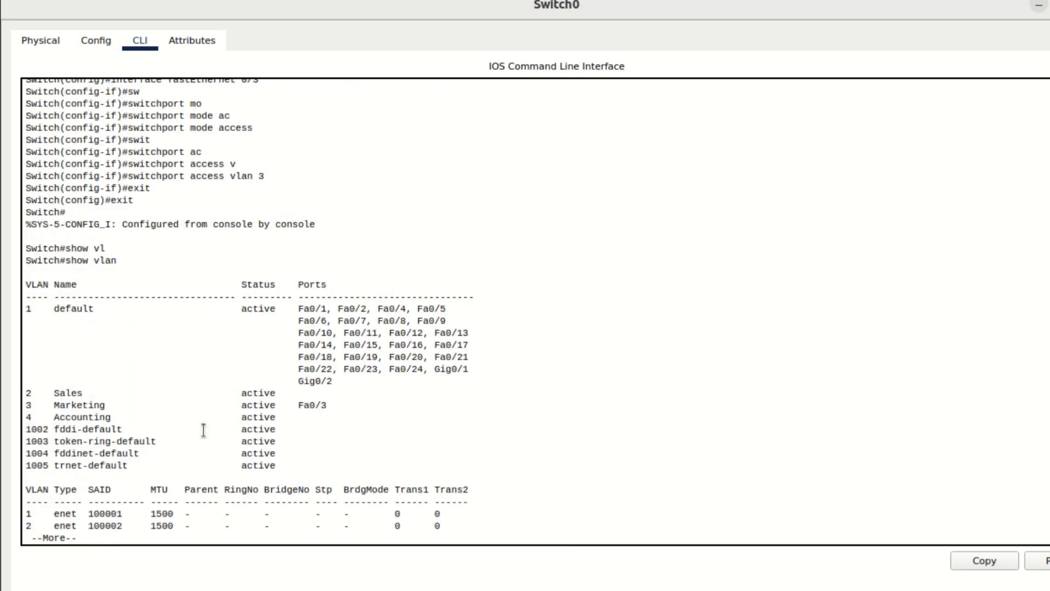
# Step: Highlight the Marketing row to check its port assignment, and page through the rest of the VLAN listing
pyautogui.moveTo(25, 403); pyautogui.dragTo(323, 405)
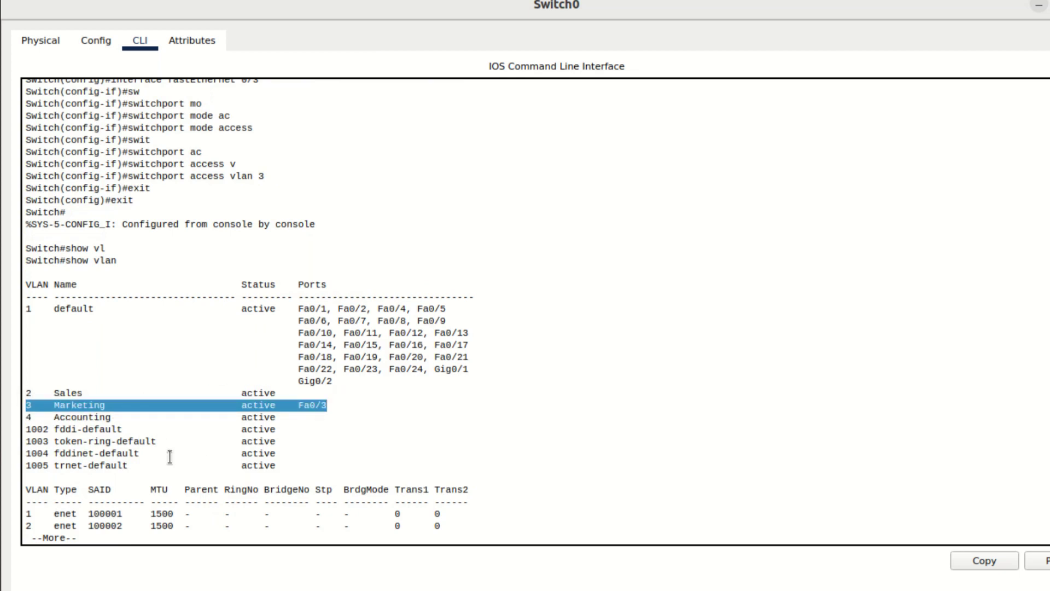
pyautogui.click(178, 499)
pyautogui.press('Return')
pyautogui.press('Return')
pyautogui.press('Return')
pyautogui.press('Return')
pyautogui.press('Return')
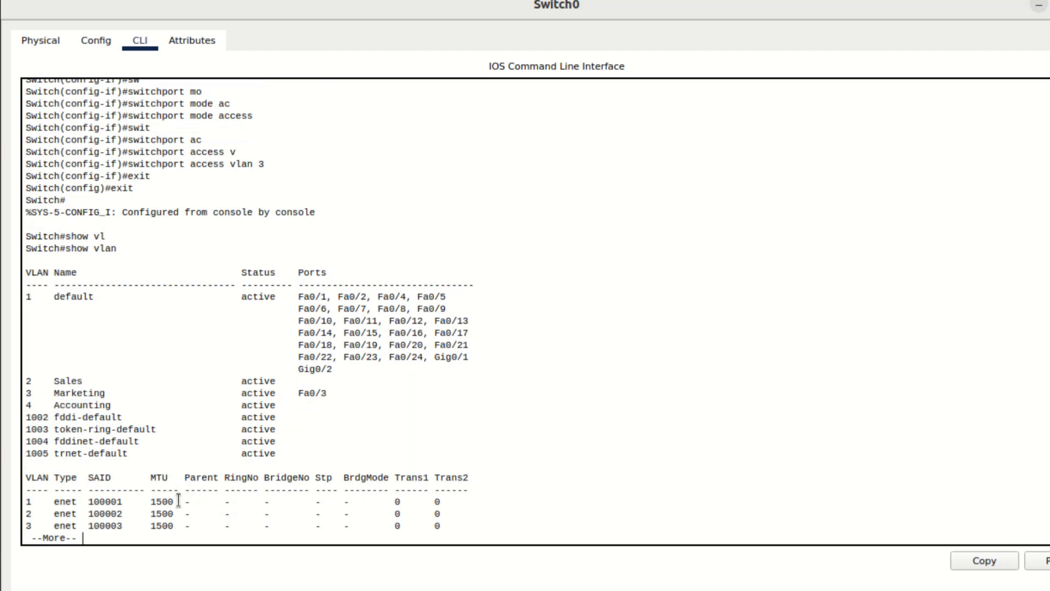
pyautogui.press('Return')
pyautogui.press('Return')
pyautogui.press('Return')
pyautogui.press('Return')
pyautogui.press('Return')
pyautogui.press('Return')
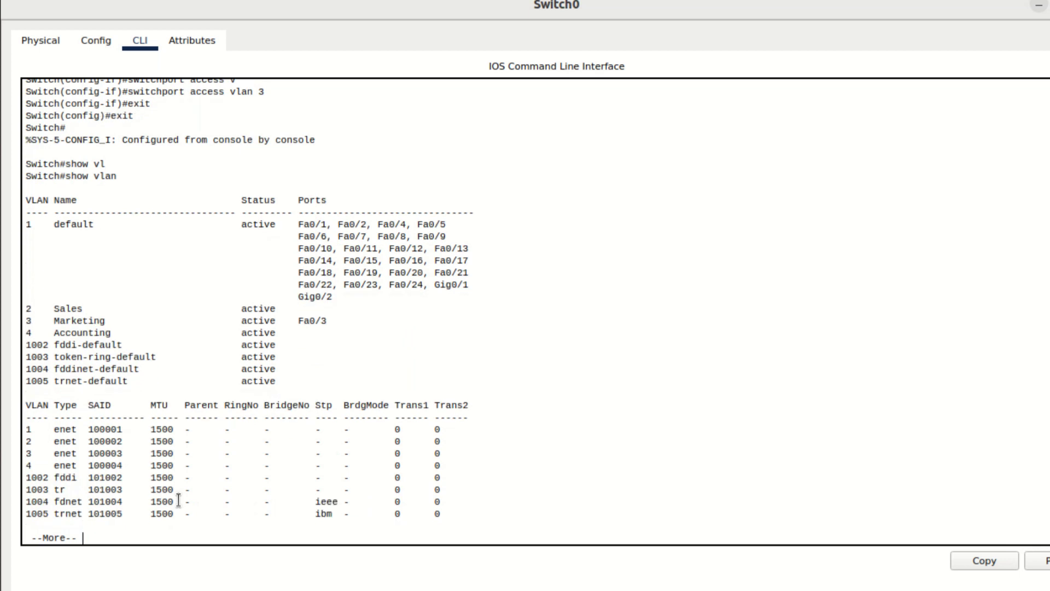
pyautogui.press('Return')
pyautogui.press('Return')
pyautogui.press('Return')
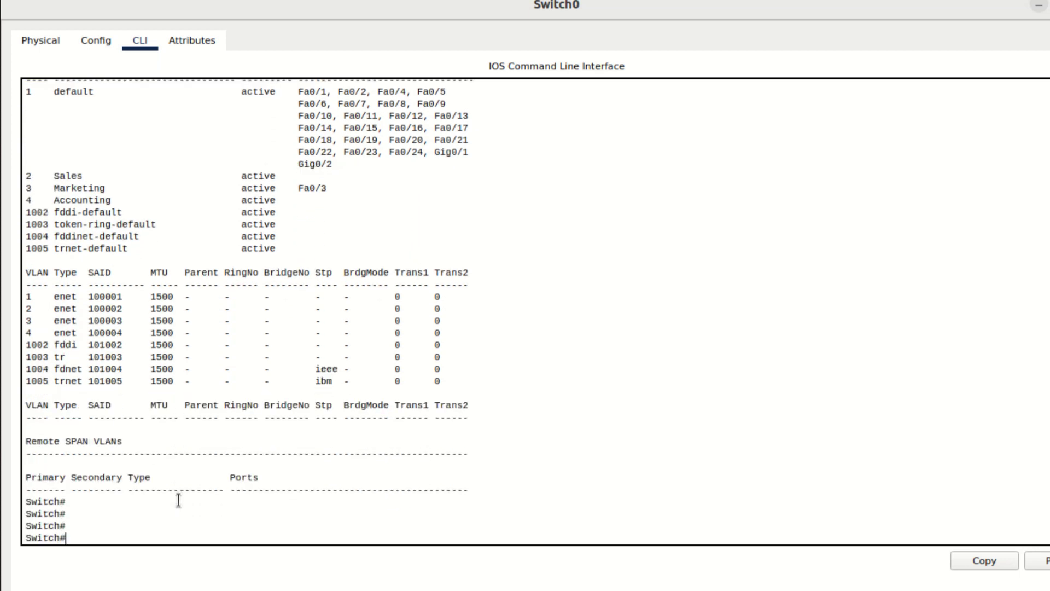
# Step: Enter global configuration mode and open interface configuration for fastEthernet 0/2
pyautogui.write('config t')
pyautogui.press('Return')
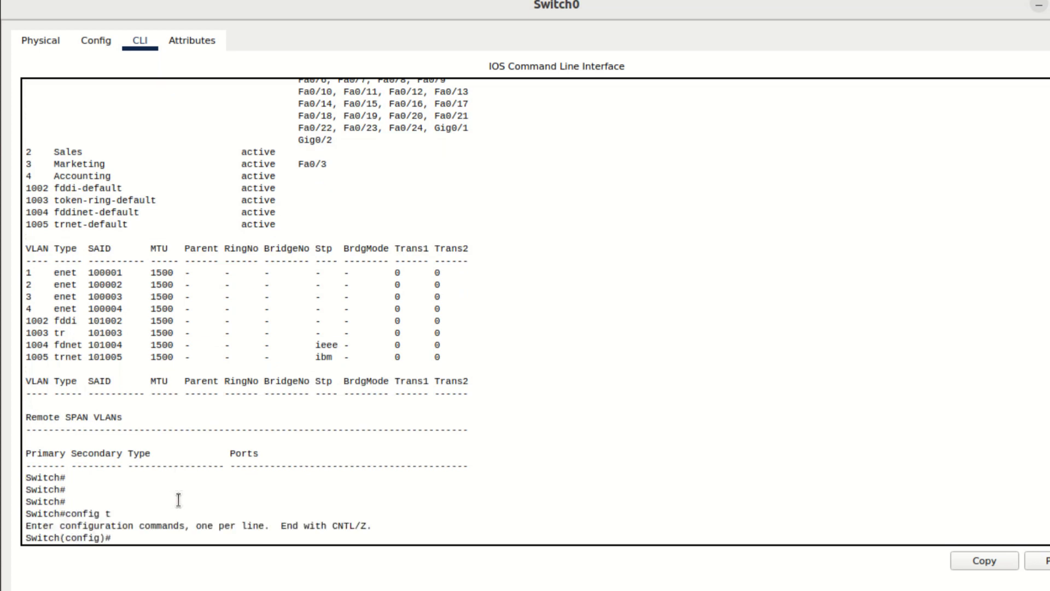
pyautogui.write('inter')
pyautogui.press('Tab')
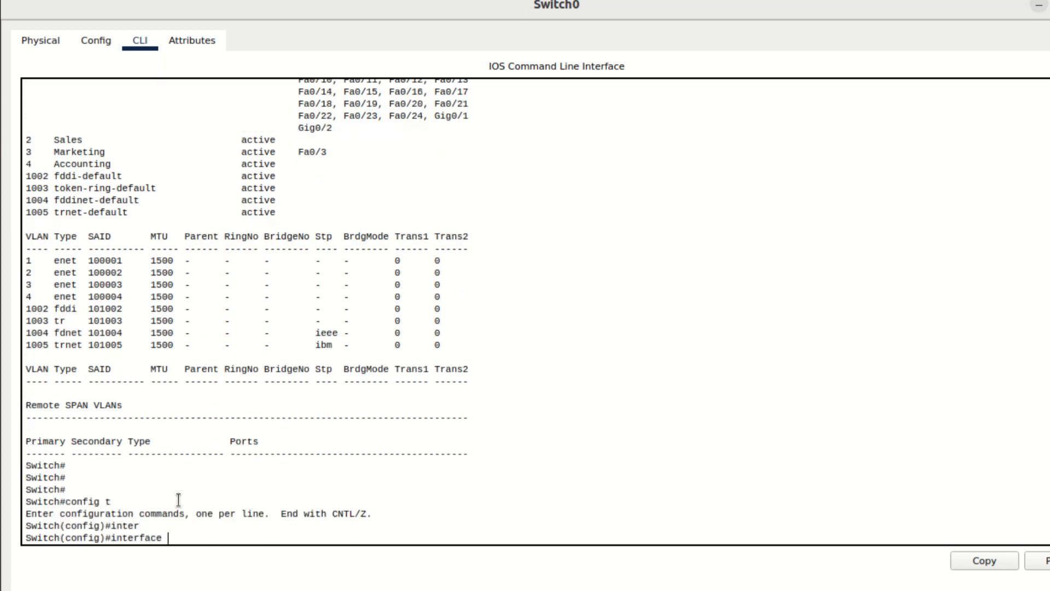
pyautogui.write('fast')
pyautogui.press('Tab')
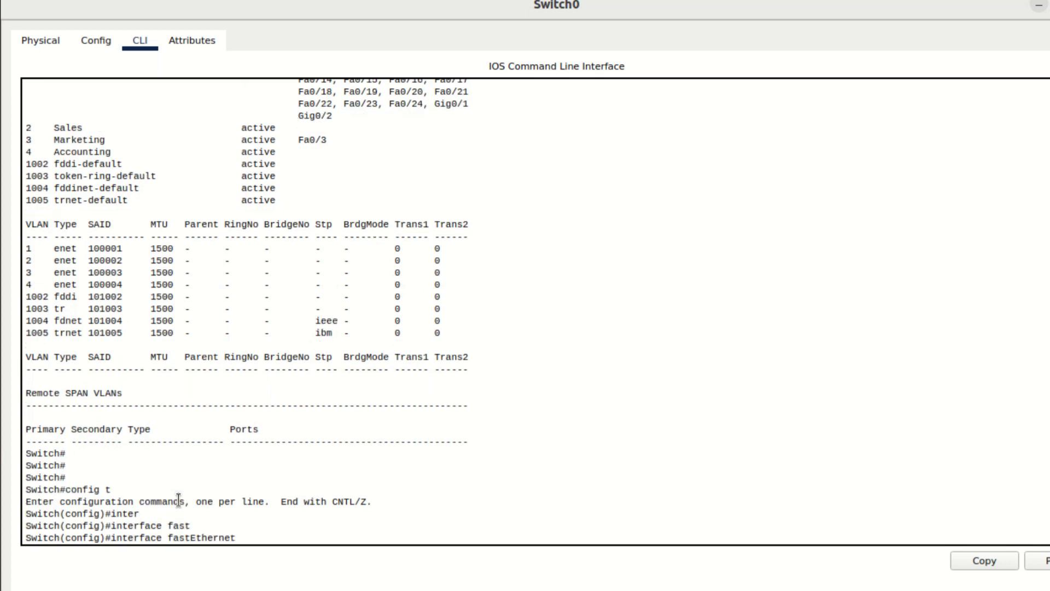
pyautogui.write('0/2')
pyautogui.press('Return')
# Step: Set fastEthernet 0/2 to access mode with switchport mode access
pyautogui.write('swi')
pyautogui.press('Tab')
pyautogui.write('m')
pyautogui.press('Tab')
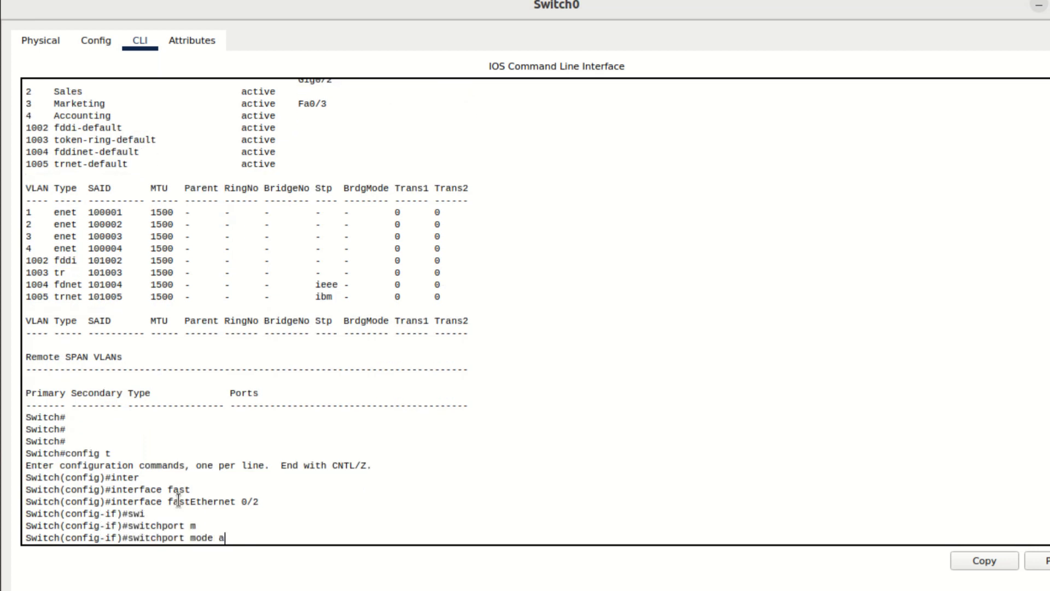
pyautogui.write('a')
pyautogui.press('Tab')
pyautogui.press('Return')
# Step: Assign fastEthernet 0/2 to VLAN 2 with switchport access vlan 2 and exit to privileged EXEC mode
pyautogui.write('swi')
pyautogui.press('Tab')
pyautogui.write('ac')
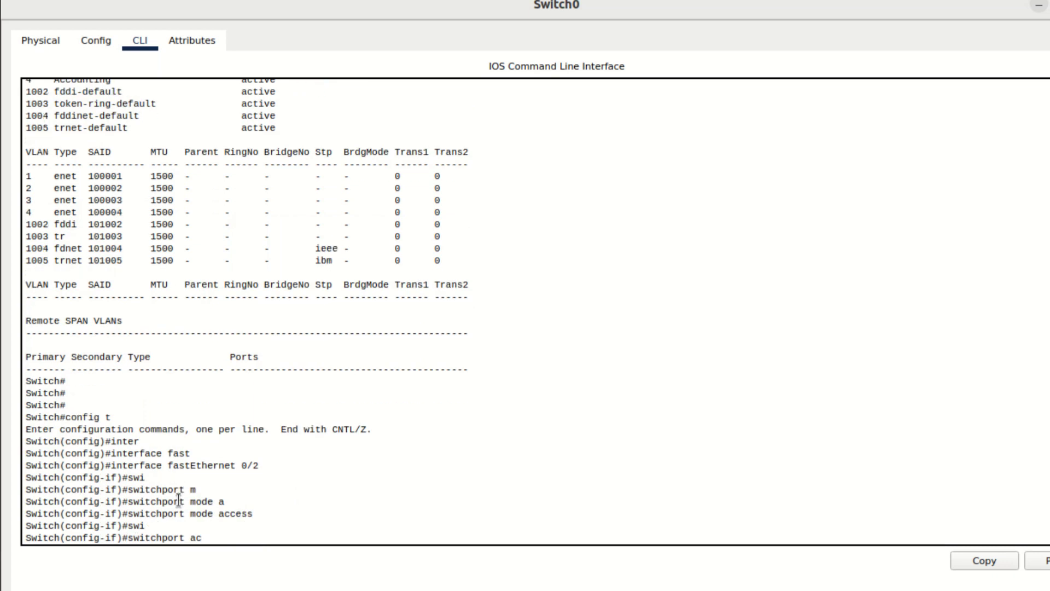
pyautogui.press('Tab')
pyautogui.write('vl')
pyautogui.press('Tab')
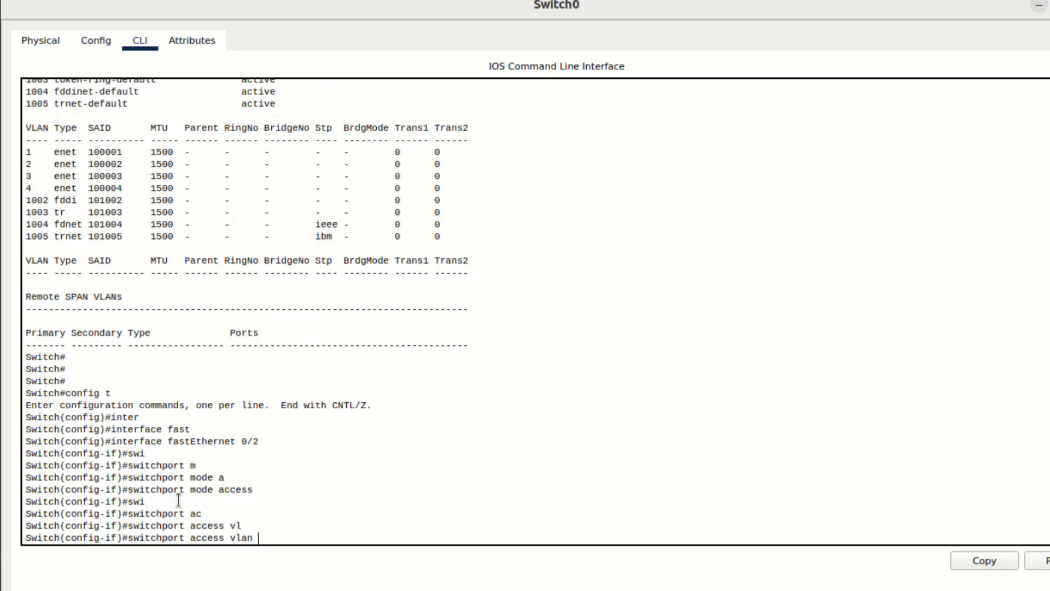
pyautogui.write('2')
pyautogui.press('Return')
pyautogui.write('exit')
pyautogui.press('Return')
pyautogui.write('exit')
pyautogui.press('Return')
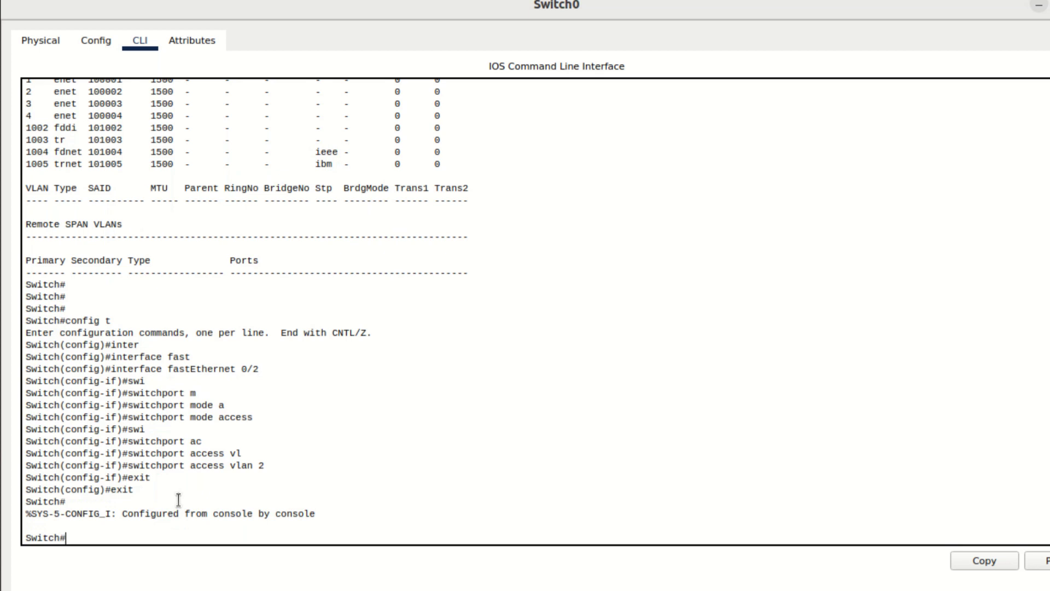
# Step: Enter global configuration mode and open interface configuration for fastEthernet 0/1
pyautogui.write('config t')
pyautogui.press('Return')
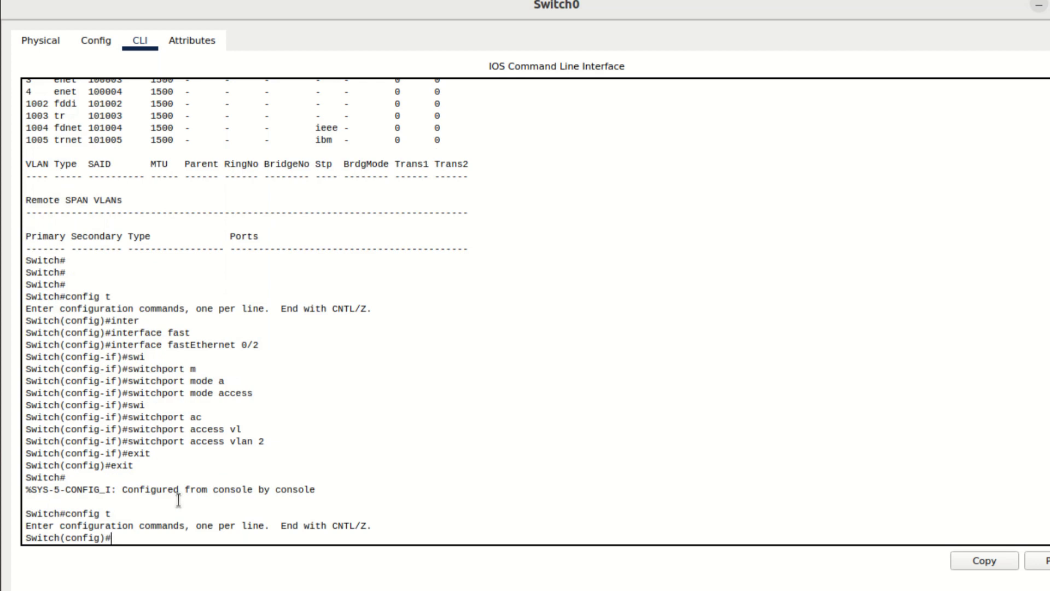
pyautogui.write('inter')
pyautogui.press('Tab')
pyautogui.write('fast')
pyautogui.press('Tab')
pyautogui.write('0/')
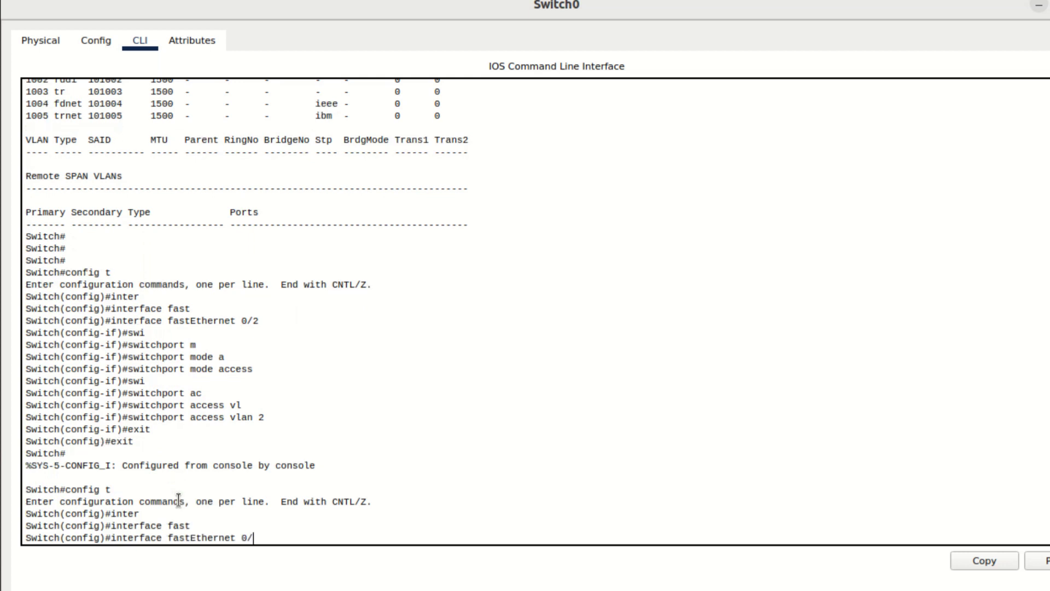
pyautogui.press('Return')
# Step: Set fastEthernet 0/1 to access mode with switchport mode access
pyautogui.write('swi')
pyautogui.press('Tab')
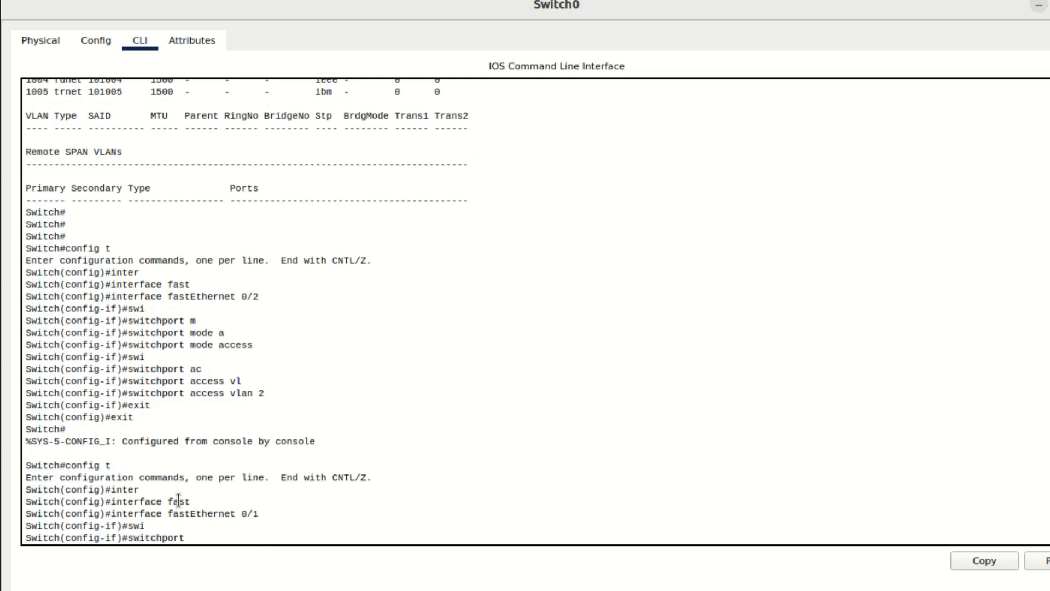
pyautogui.write('m')
pyautogui.press('Tab')
pyautogui.write('ac')
pyautogui.press('Tab')
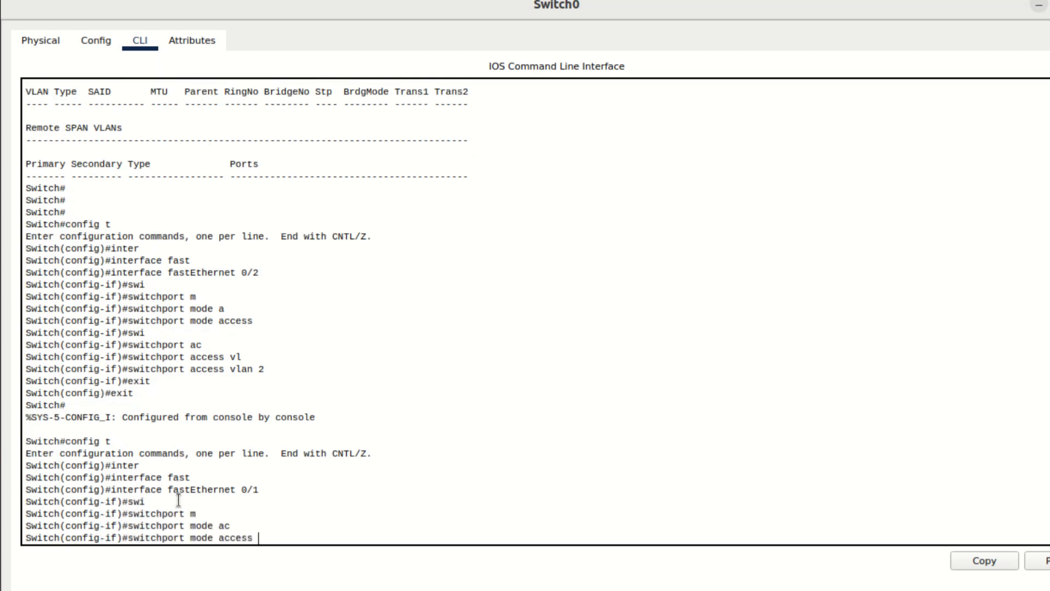
pyautogui.press('Return')
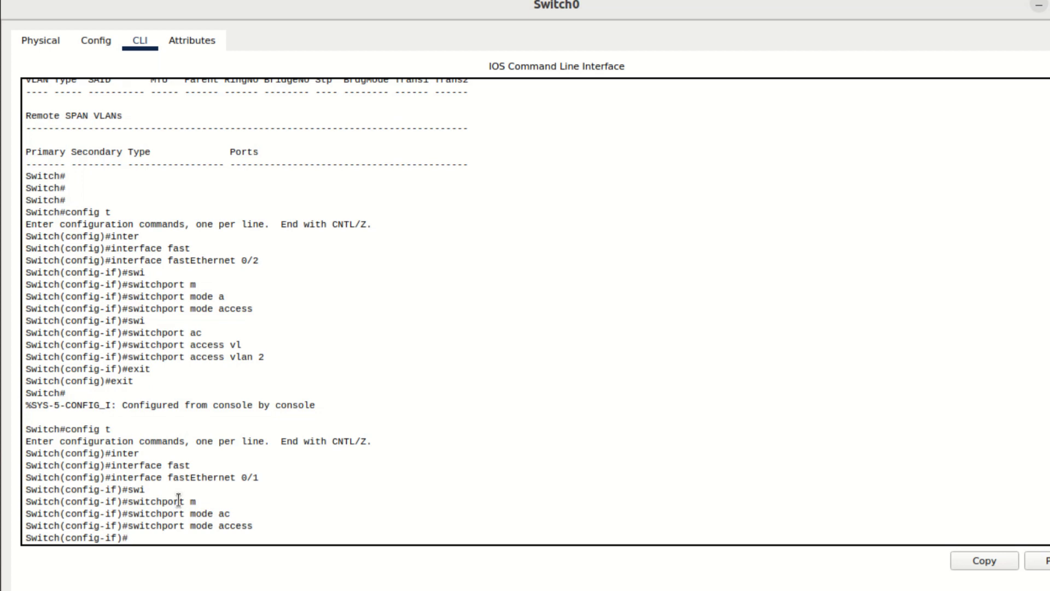
# Step: Assign fastEthernet 0/1 to VLAN 2 with switchport access vlan 2
pyautogui.write('swit')
pyautogui.press('Tab')
pyautogui.write('ac')
pyautogui.press('Tab')
pyautogui.write('v')
pyautogui.press('Tab')
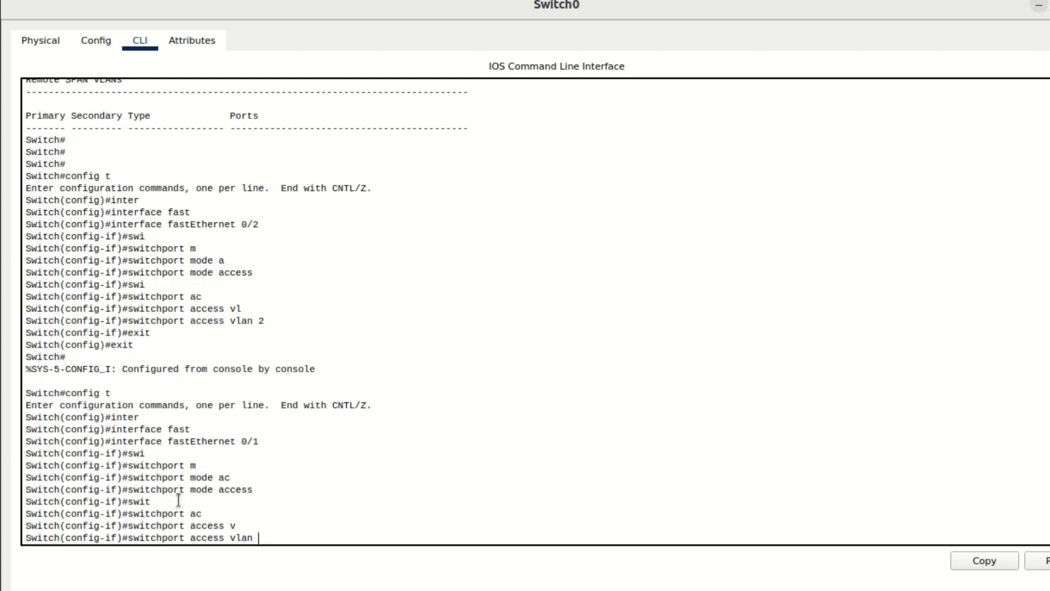
pyautogui.write('2')
pyautogui.press('Return')
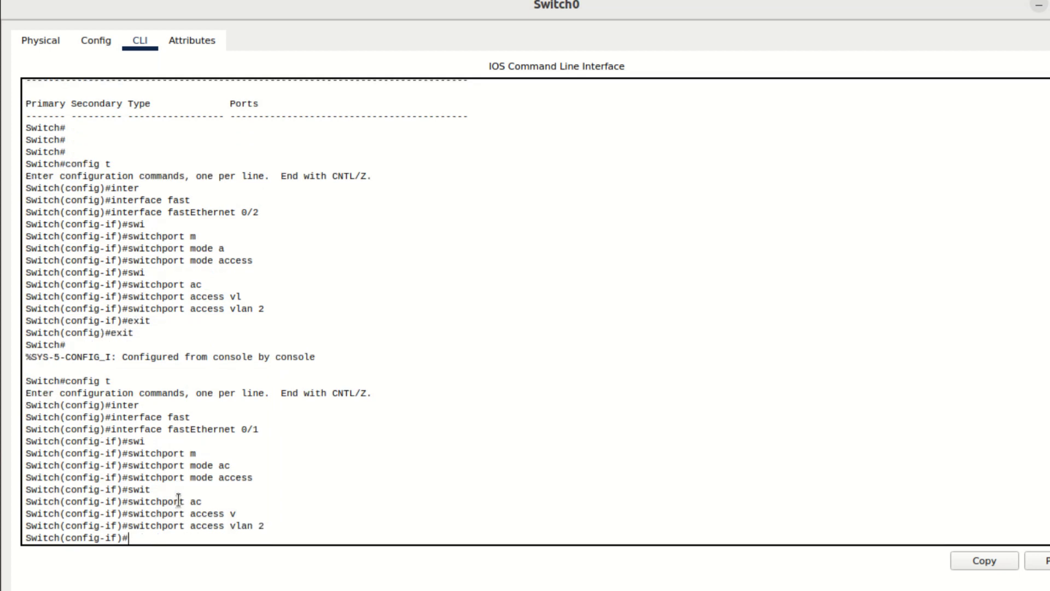
# Step: Exit to privileged EXEC mode and check the port assignments of the VLANs with show vlan
pyautogui.write('exit')
pyautogui.press('Return')
pyautogui.write('exit')
pyautogui.press('Return')
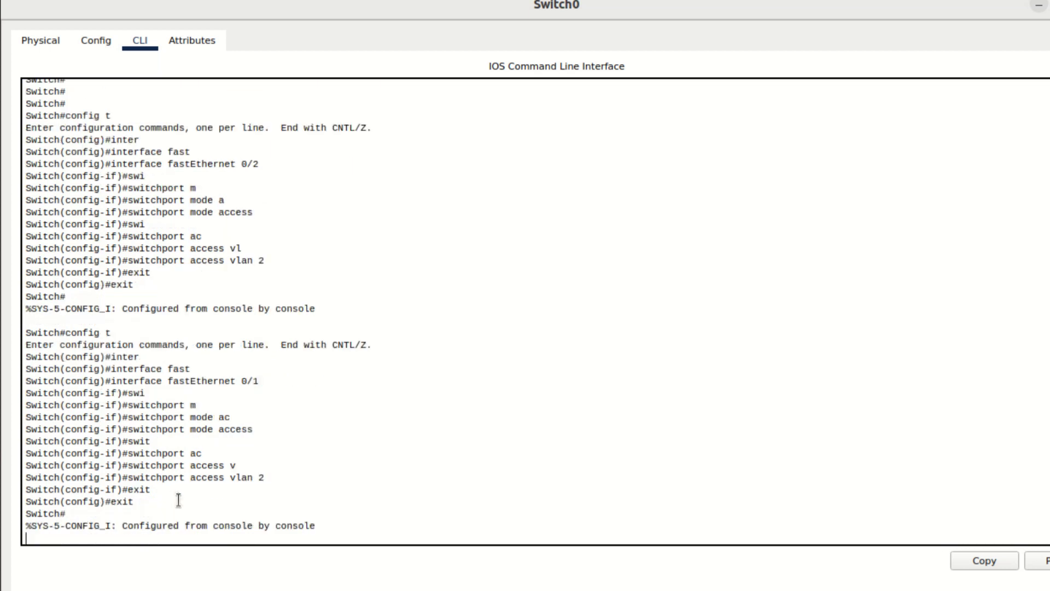
pyautogui.write('show vla')
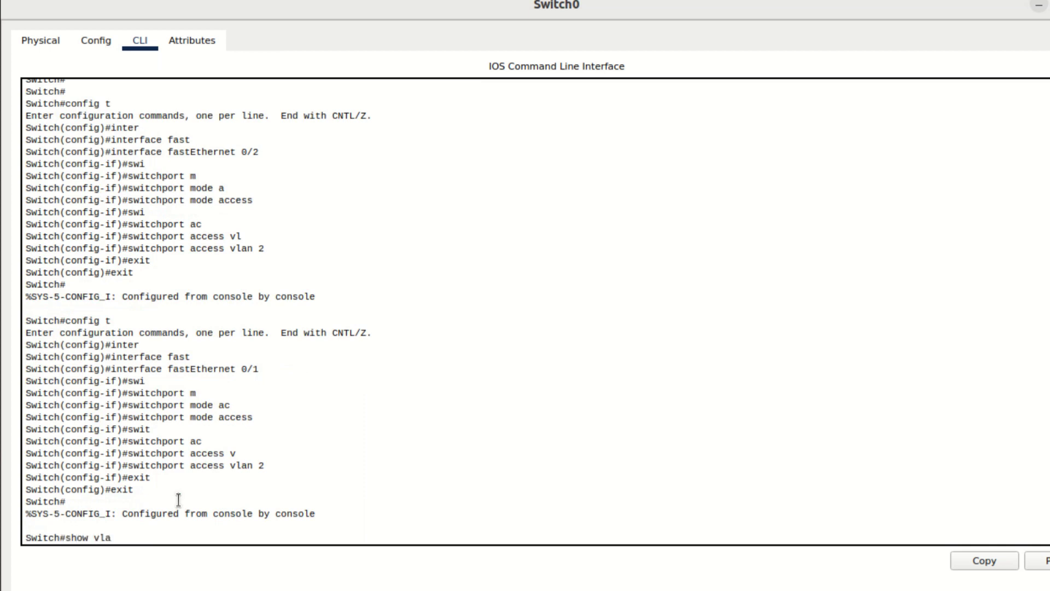
pyautogui.press('Tab')
pyautogui.press('Return')
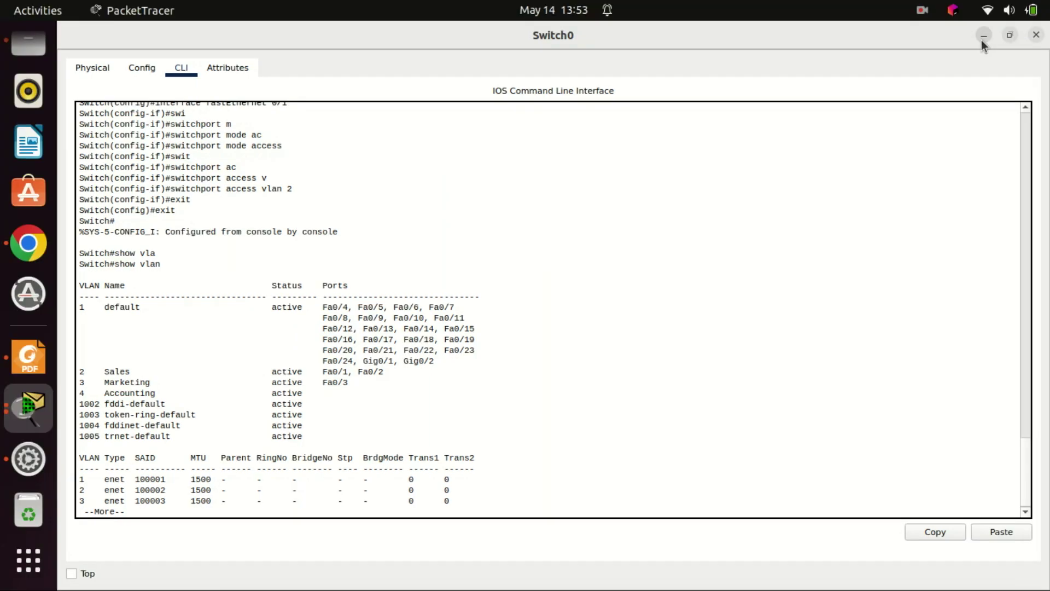
# Step: Return to the logical workspace, move Switch0 slightly upward, and place three PCs around and below it
pyautogui.click(982, 39)
pyautogui.moveTo(518, 284); pyautogui.dragTo(509, 247)
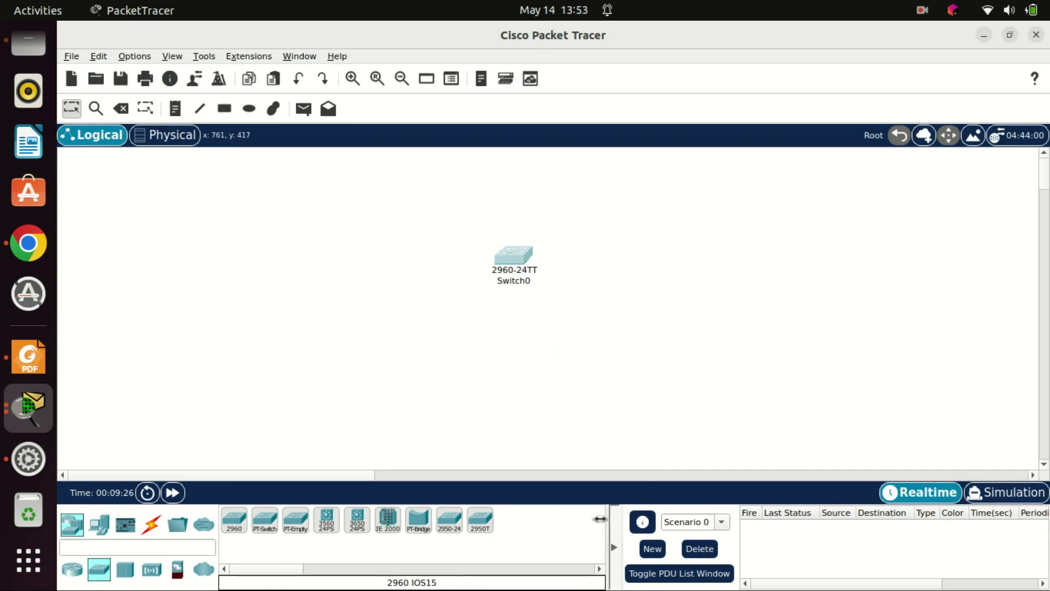
pyautogui.click(99, 524)
pyautogui.click(234, 519)
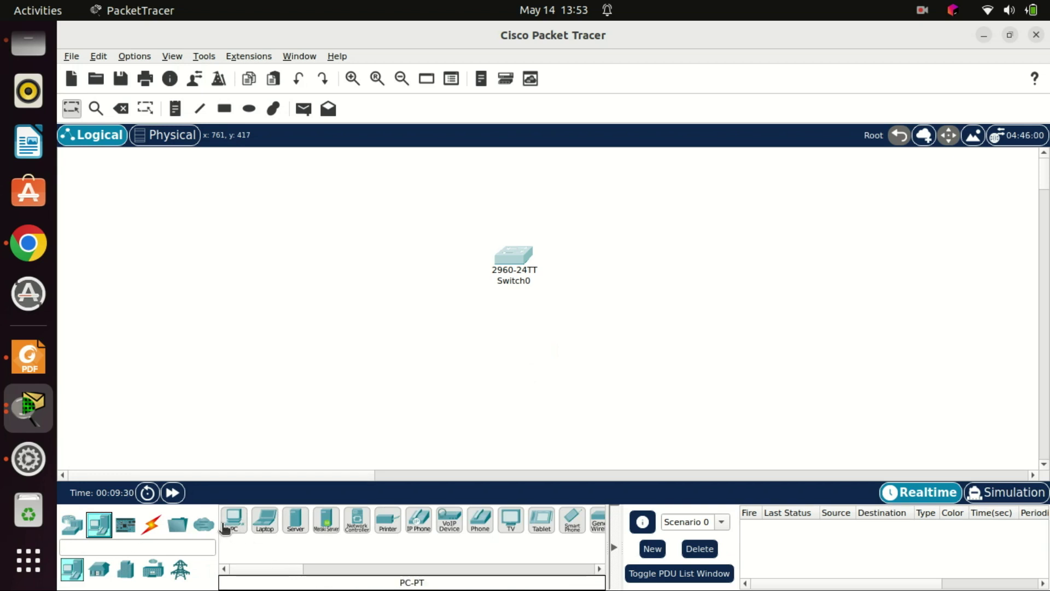
pyautogui.click(264, 300)
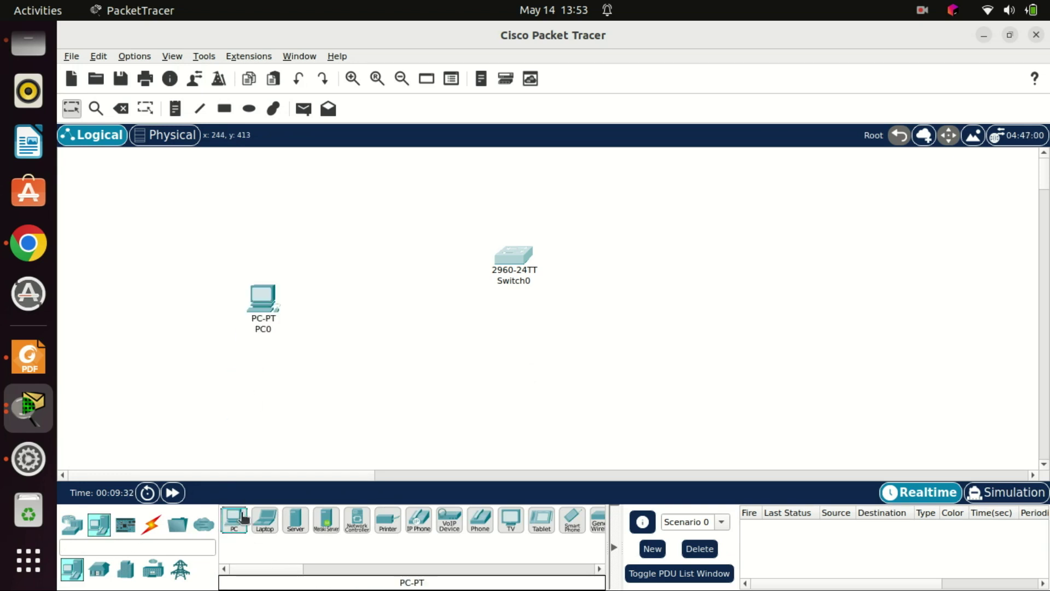
pyautogui.click(234, 520)
pyautogui.click(493, 376)
pyautogui.click(233, 520)
pyautogui.click(627, 354)
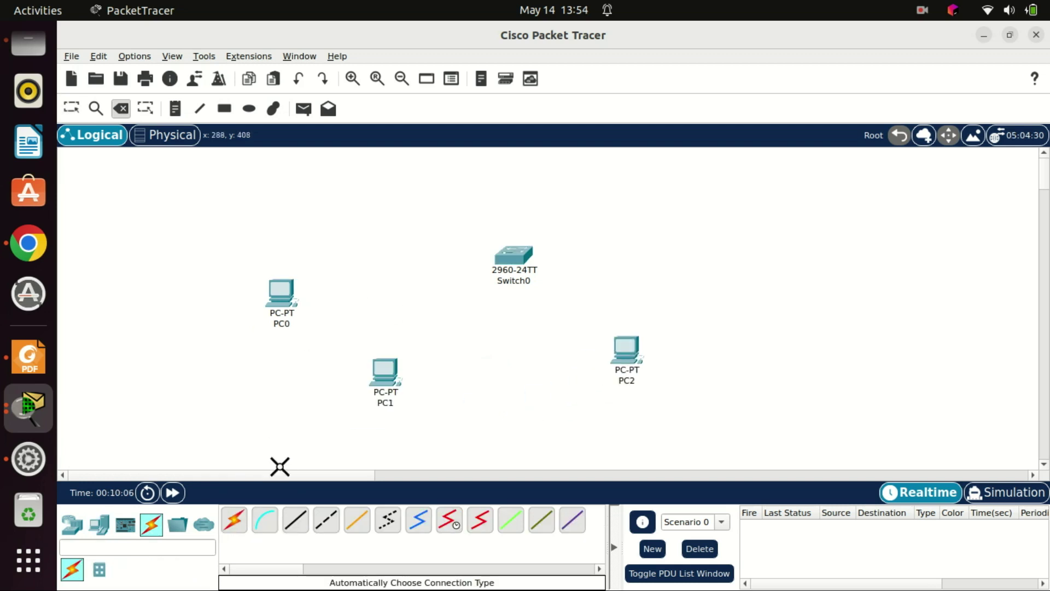
# Step: Connect PC0's FastEthernet0 port to Switch0's FastEthernet0/1 with a copper straight-through cable
pyautogui.click(295, 523)
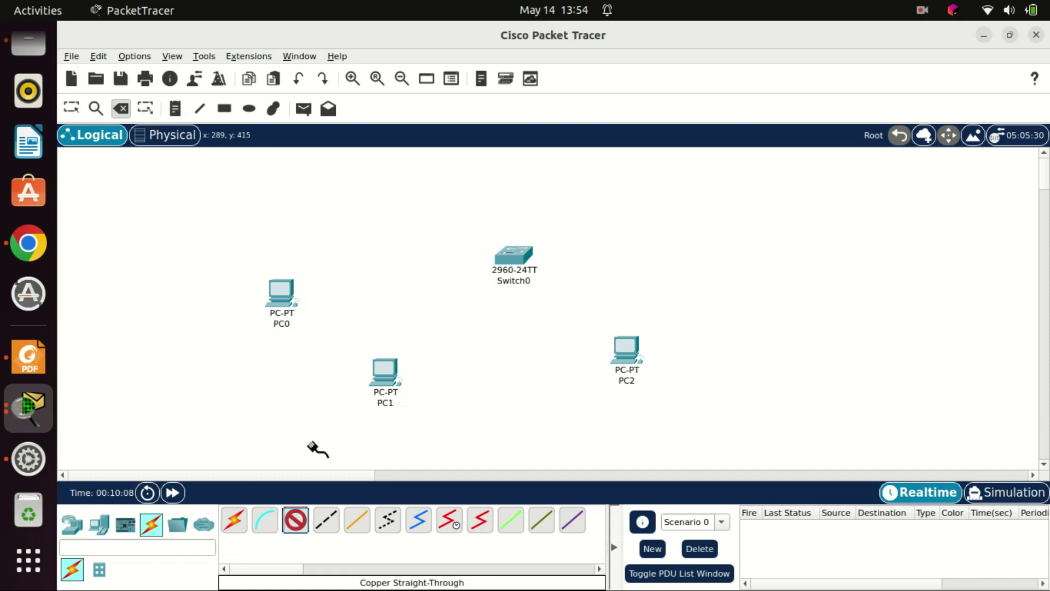
pyautogui.click(288, 282)
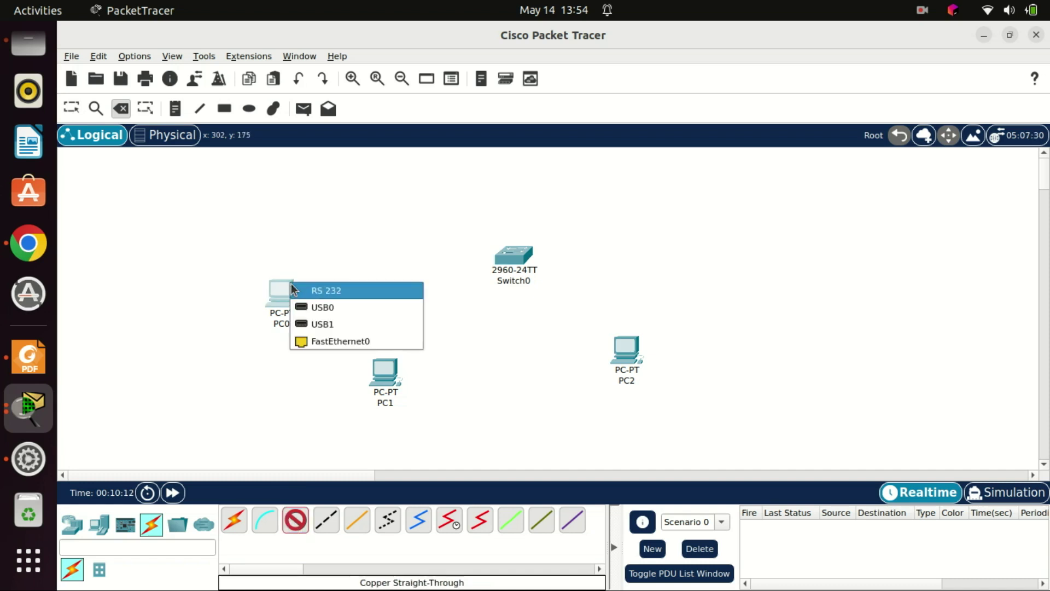
pyautogui.click(324, 342)
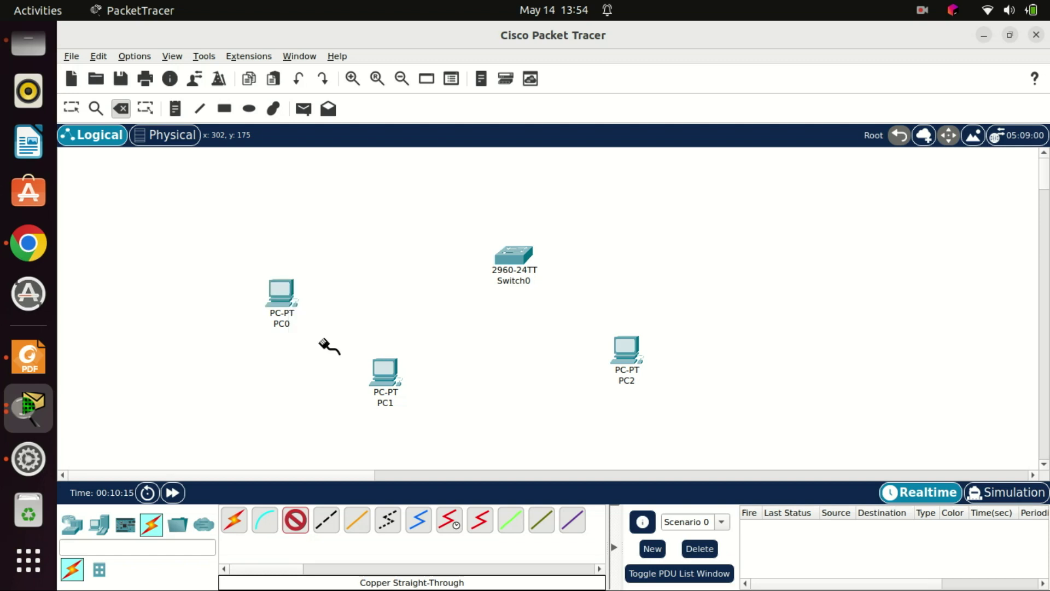
pyautogui.click(499, 255)
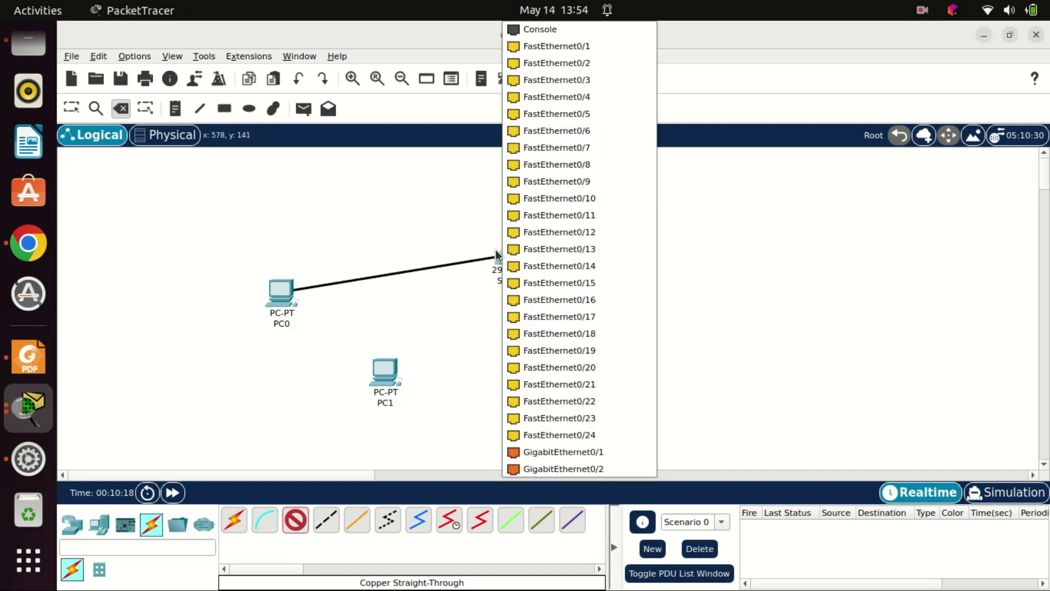
pyautogui.click(540, 47)
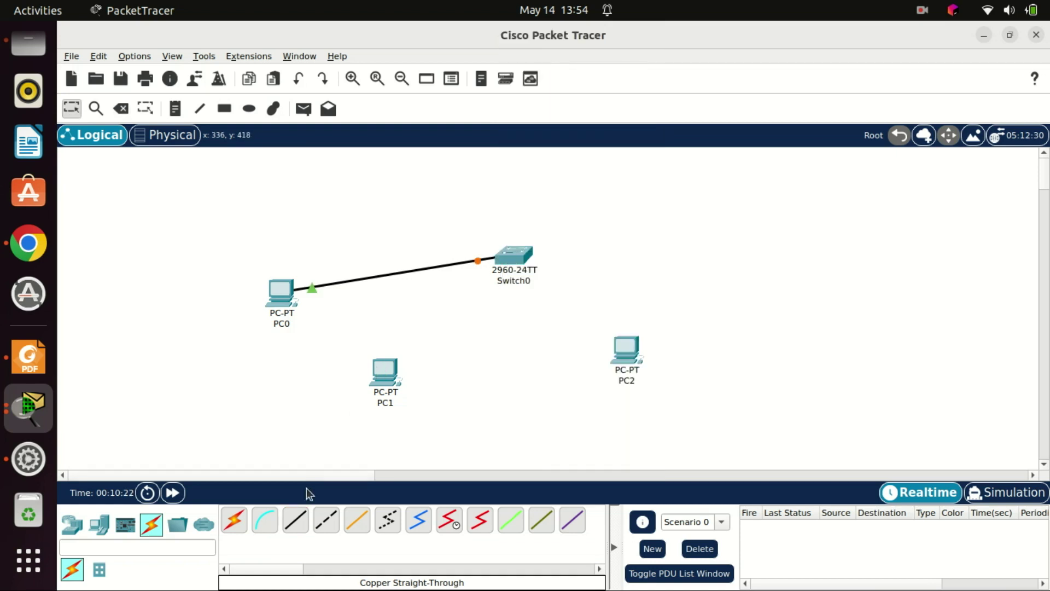
# Step: Connect PC1's FastEthernet0 port to Switch0's FastEthernet0/2 with a copper straight-through cable
pyautogui.click(300, 527)
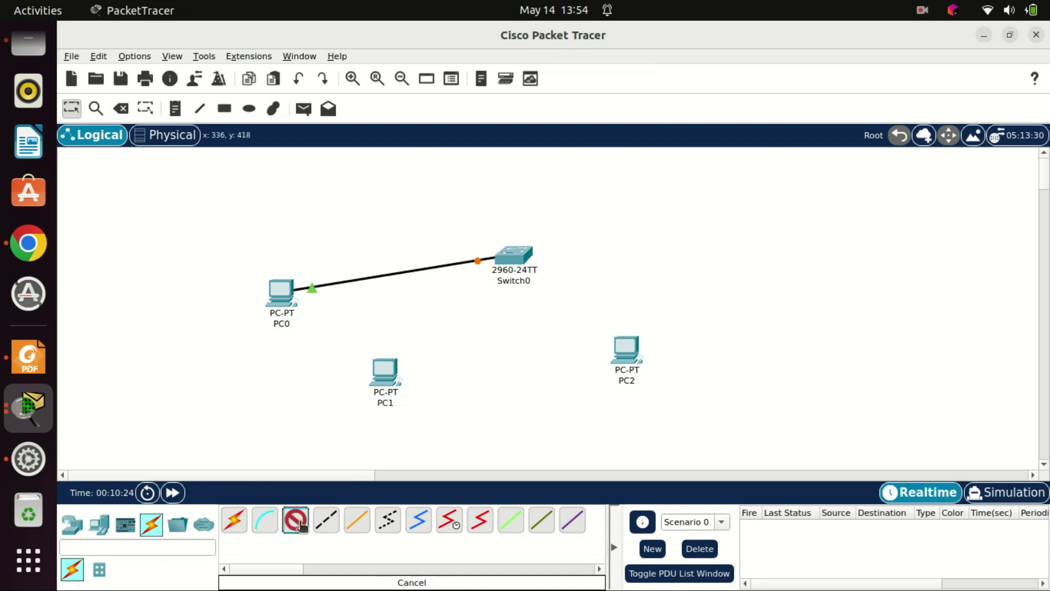
pyautogui.click(393, 372)
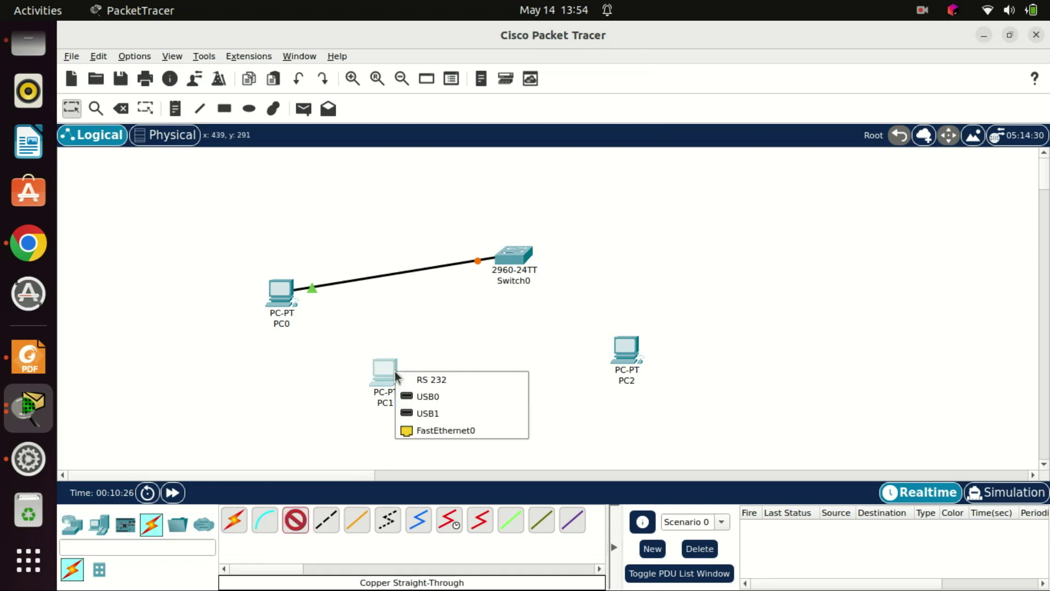
pyautogui.click(430, 434)
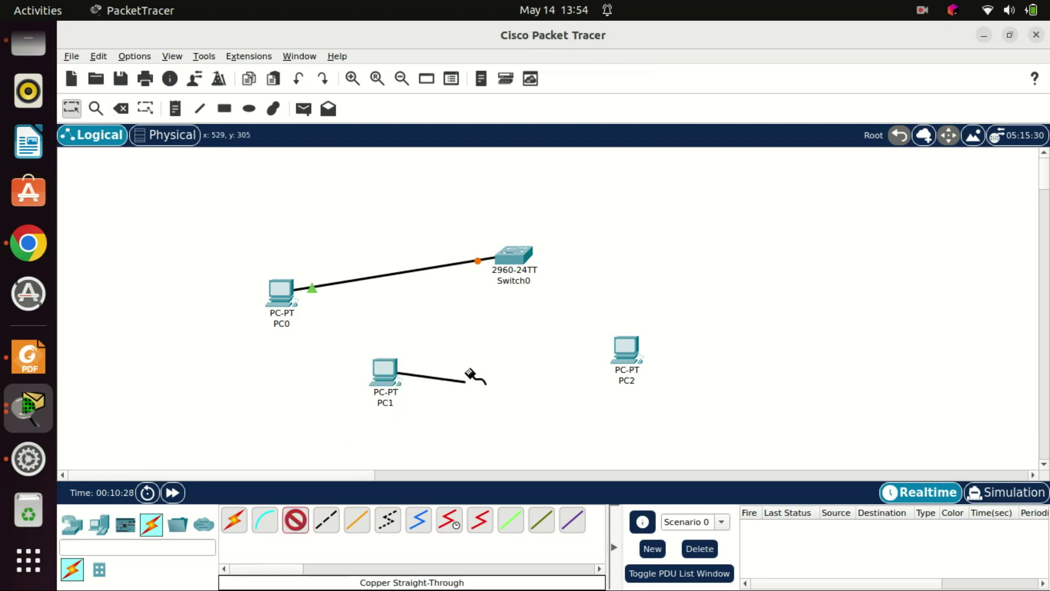
pyautogui.click(514, 256)
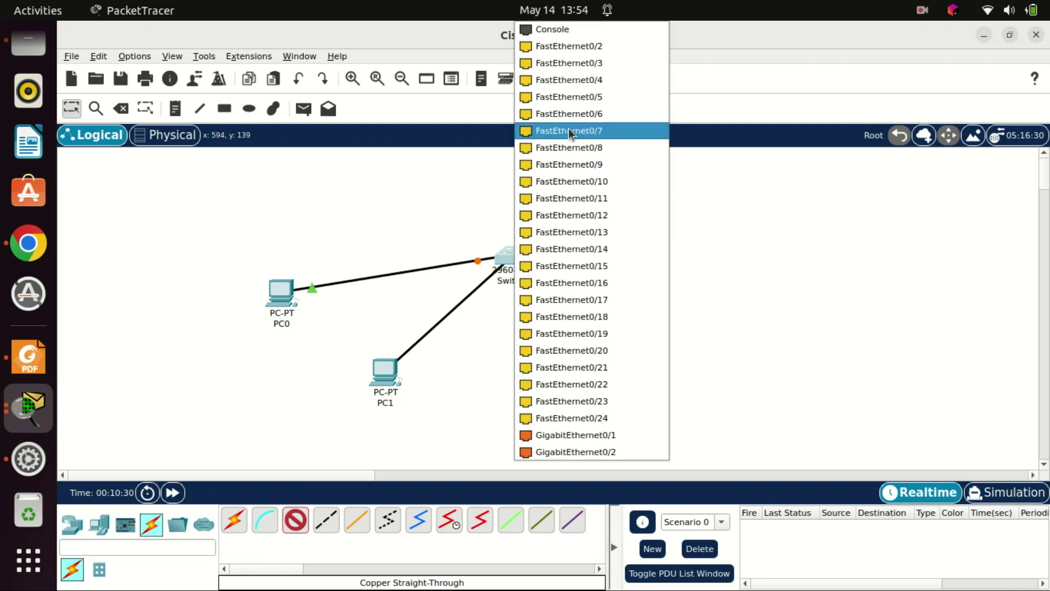
pyautogui.click(569, 53)
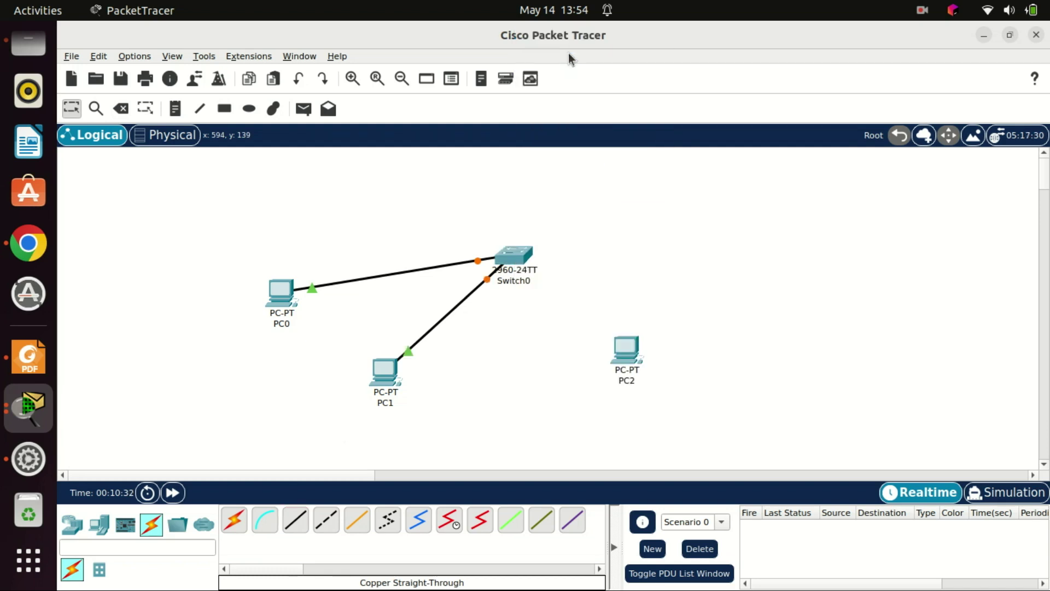
# Step: Connect PC2's FastEthernet0 port to Switch0's FastEthernet0/3 with a copper straight-through cable
pyautogui.click(298, 522)
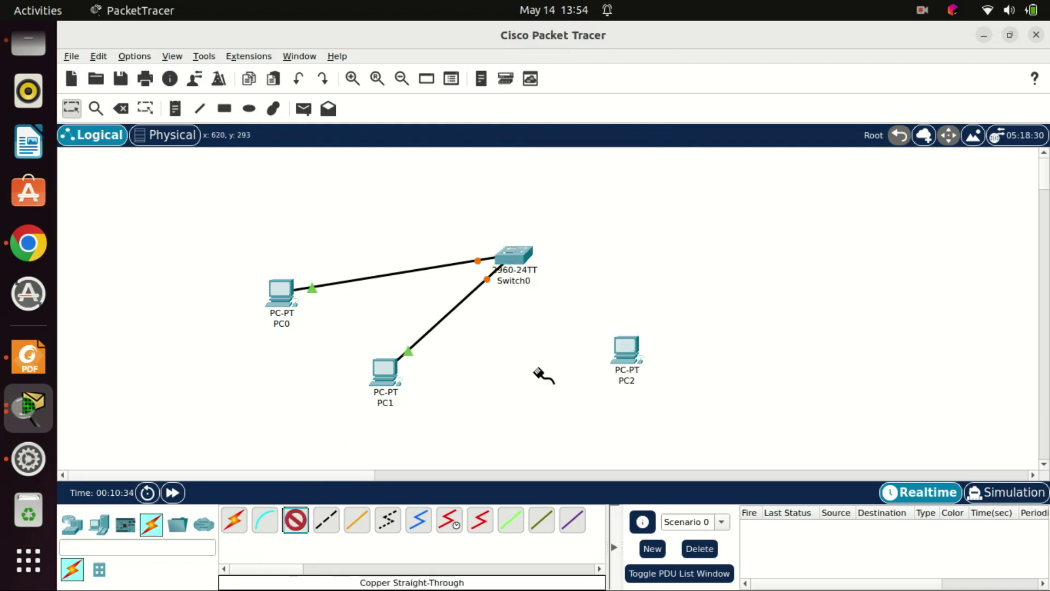
pyautogui.click(619, 344)
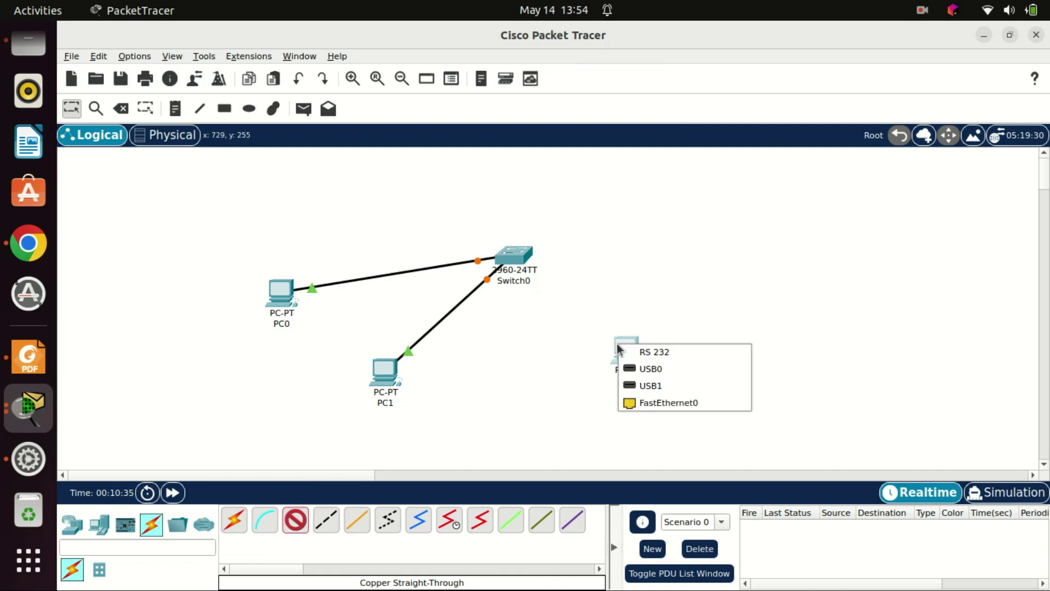
pyautogui.click(631, 405)
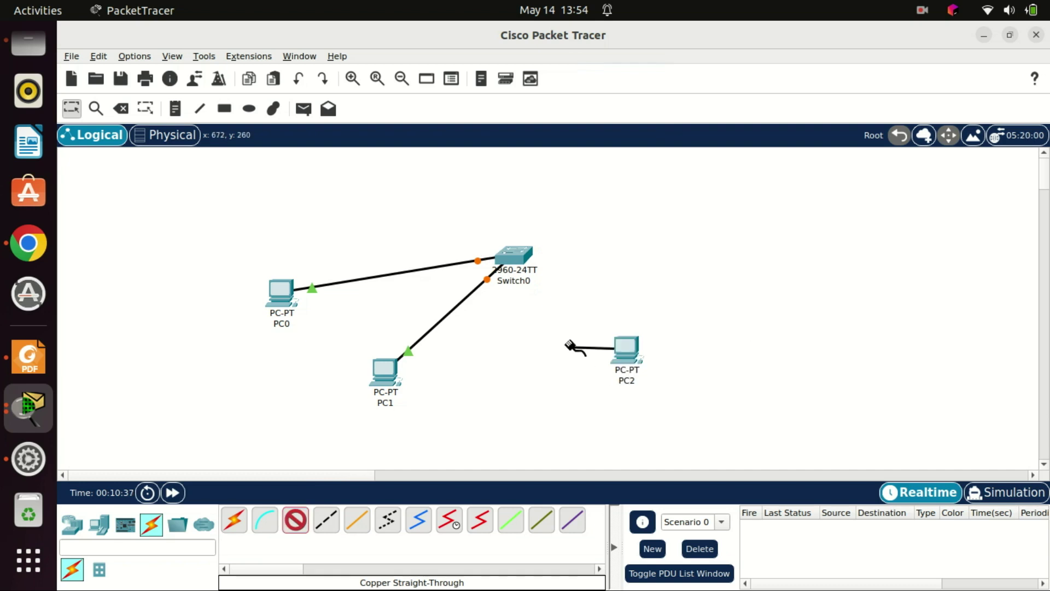
pyautogui.click(517, 258)
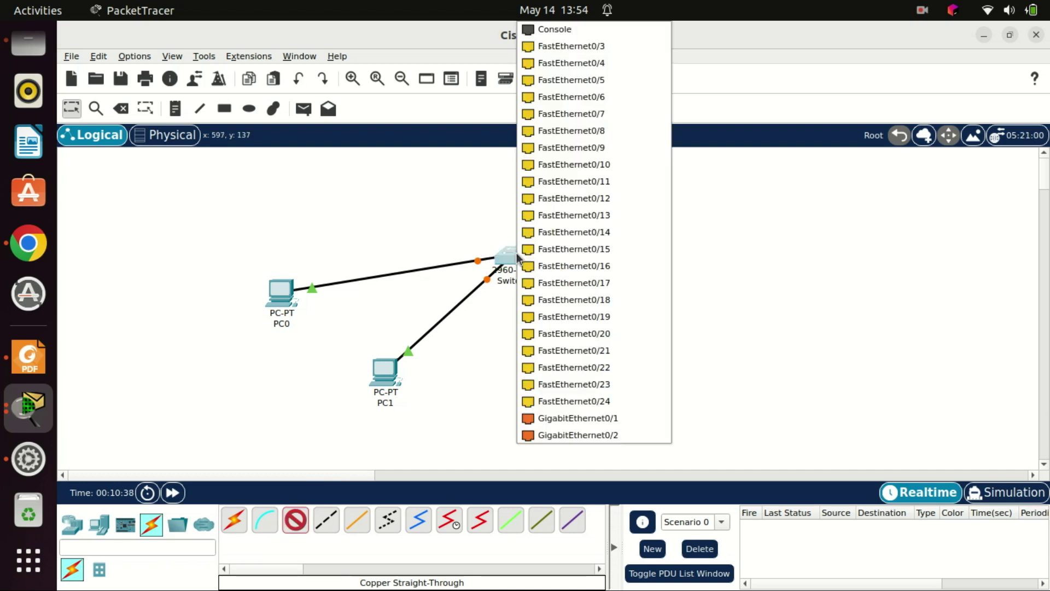
pyautogui.click(569, 48)
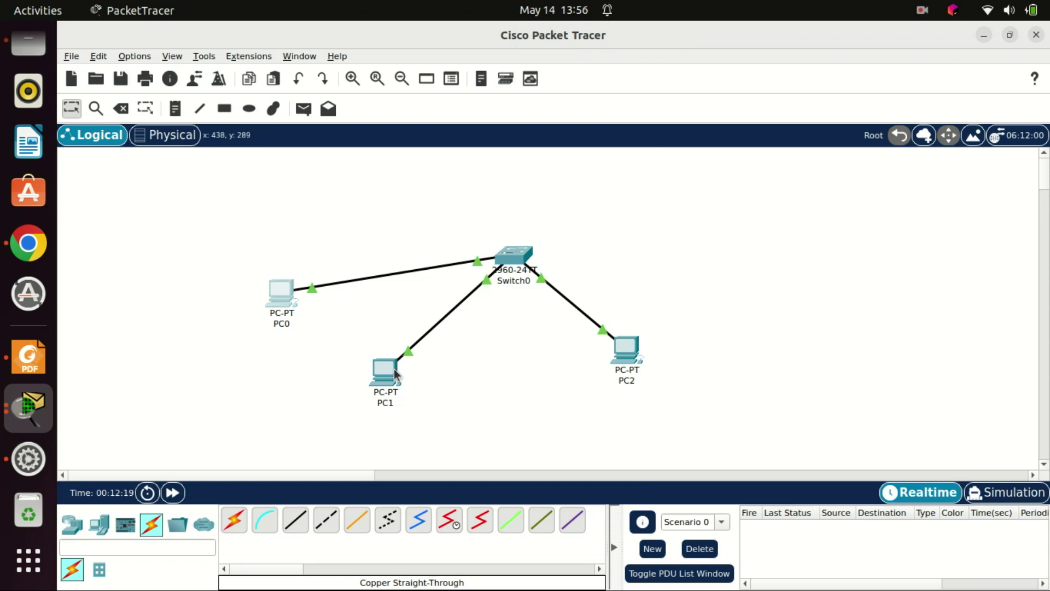
# Step: Give PC1 the static IPv4 address 192.168.8.3 with subnet mask 255.255.255.0 and close its configuration window
pyautogui.click(386, 370)
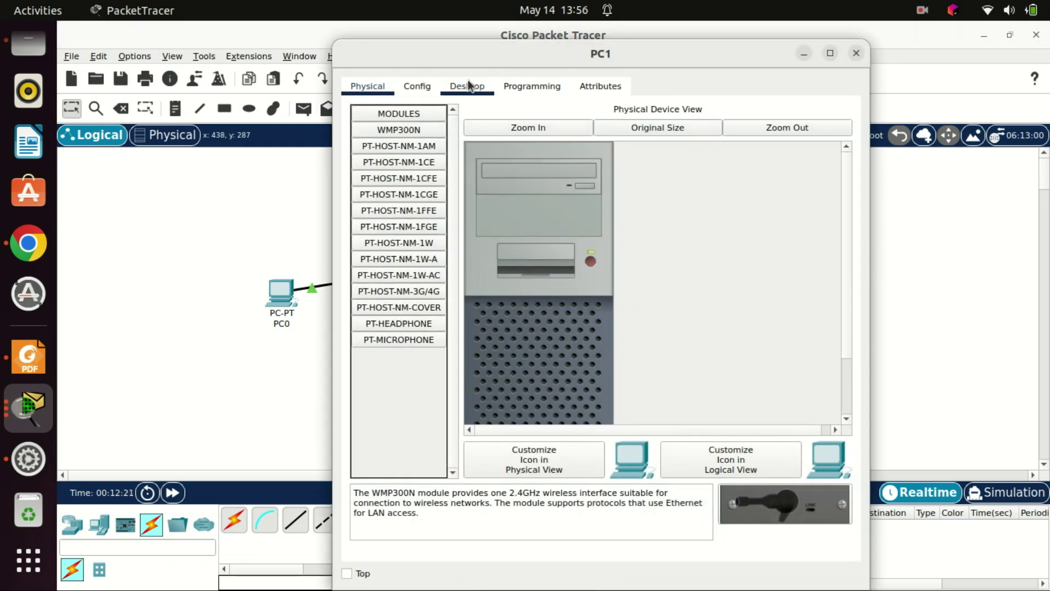
pyautogui.click(468, 82)
pyautogui.click(405, 158)
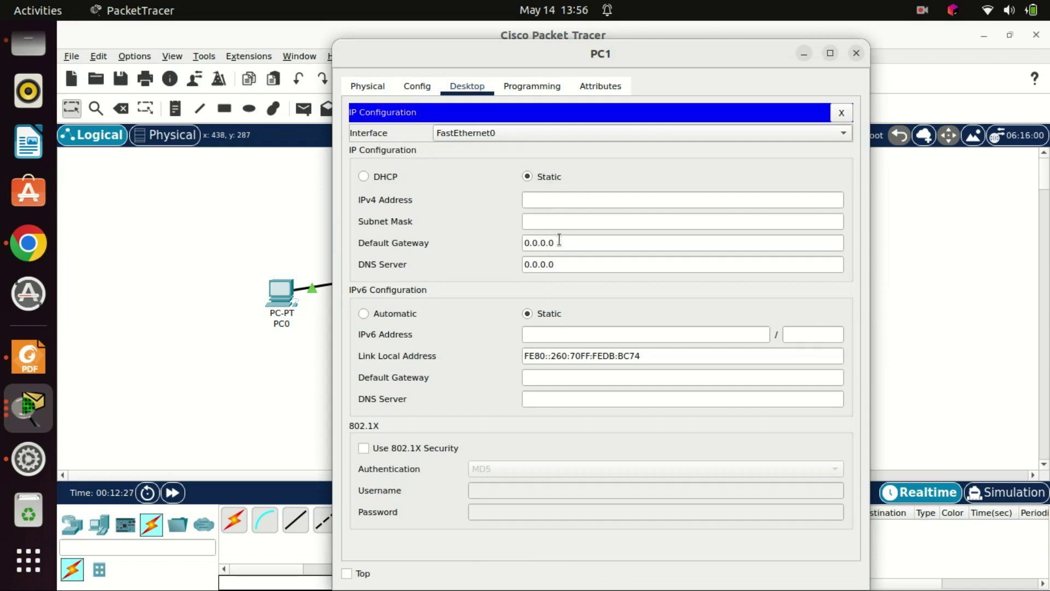
pyautogui.moveTo(555, 239); pyautogui.dragTo(498, 238)
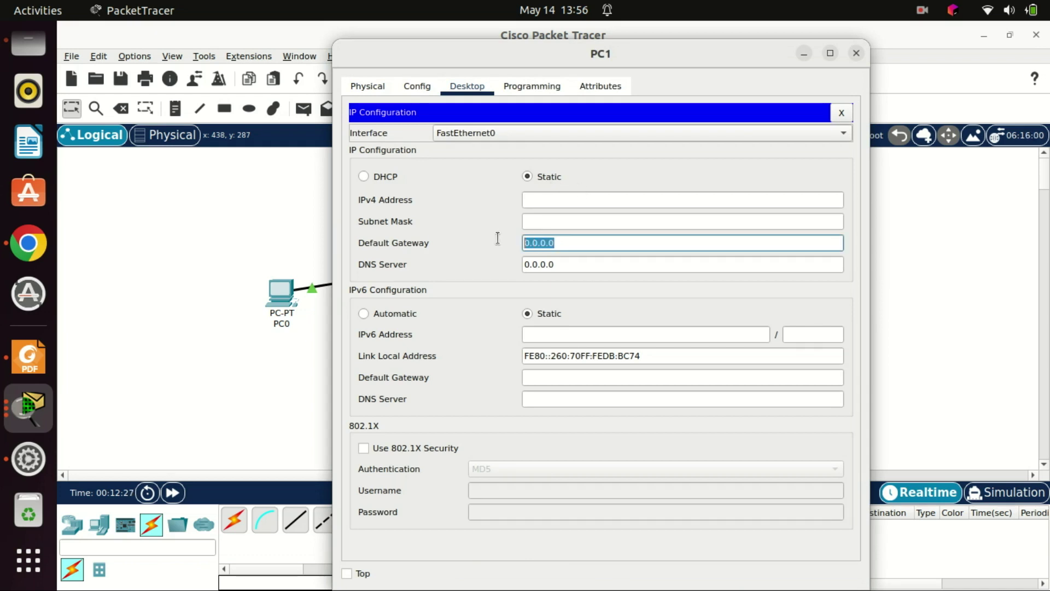
pyautogui.click(544, 222)
pyautogui.write('25')
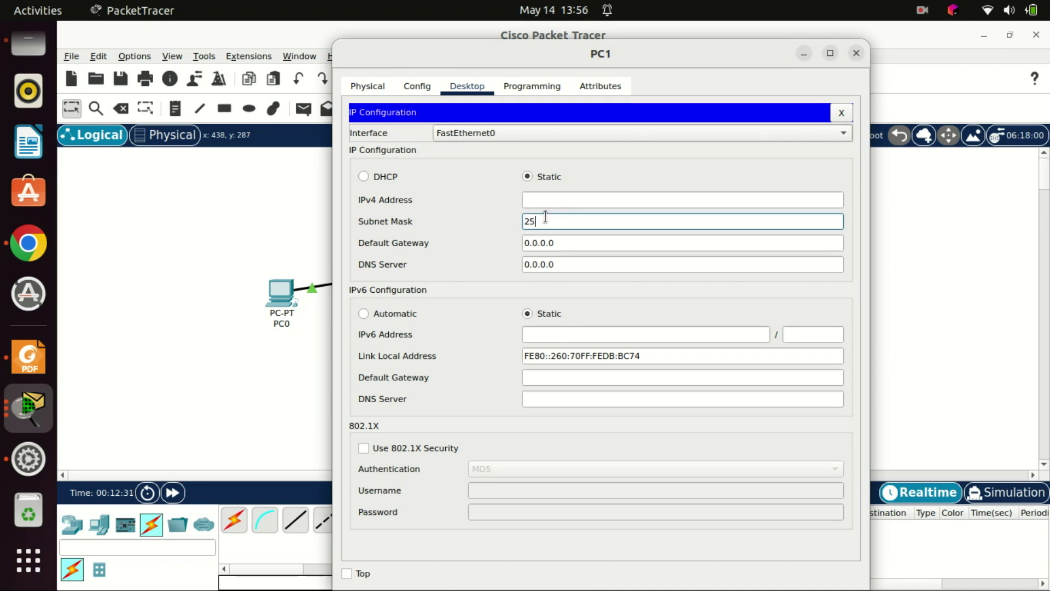
pyautogui.write('5.255.255.0')
pyautogui.click(543, 199)
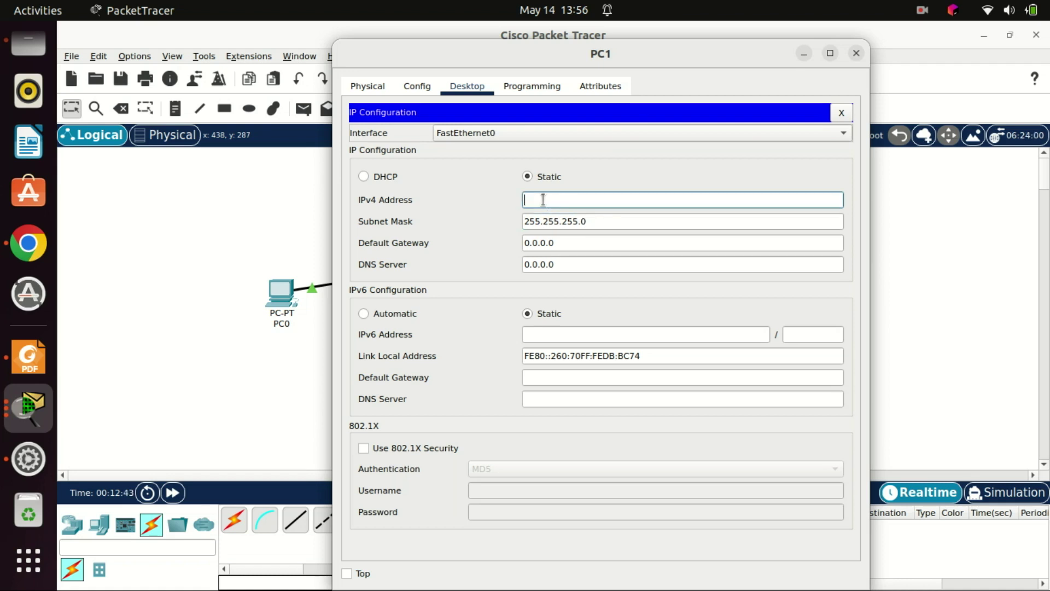
pyautogui.write('192.168.8.3')
pyautogui.moveTo(854, 50); pyautogui.dragTo(823, 35)
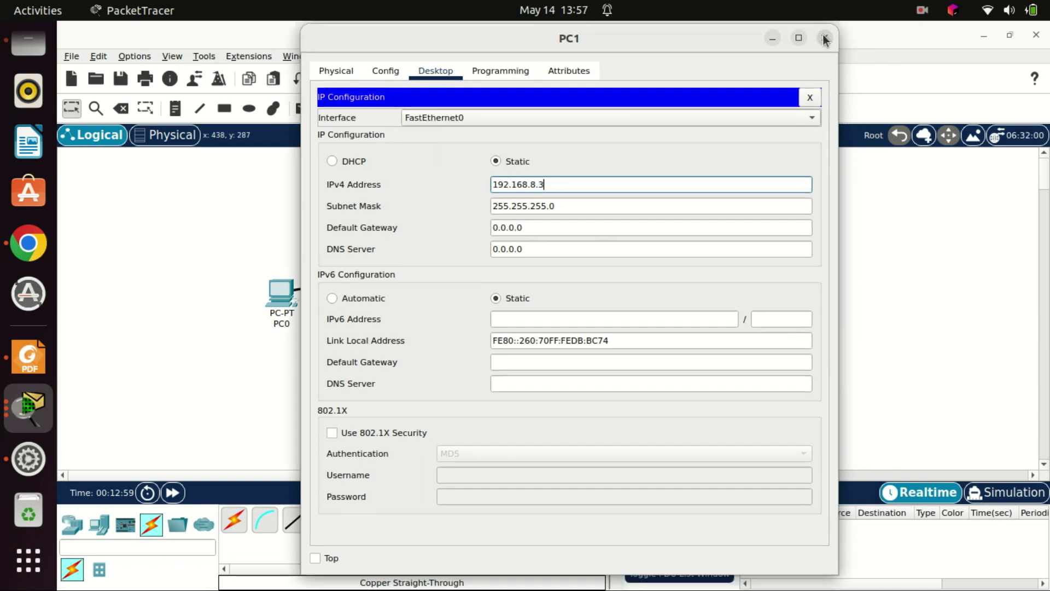
pyautogui.click(823, 35)
# Step: Clear PC0's IPv4 default gateway, set its IPv4 address to 192.168.8.2, and close its configuration window
pyautogui.click(282, 292)
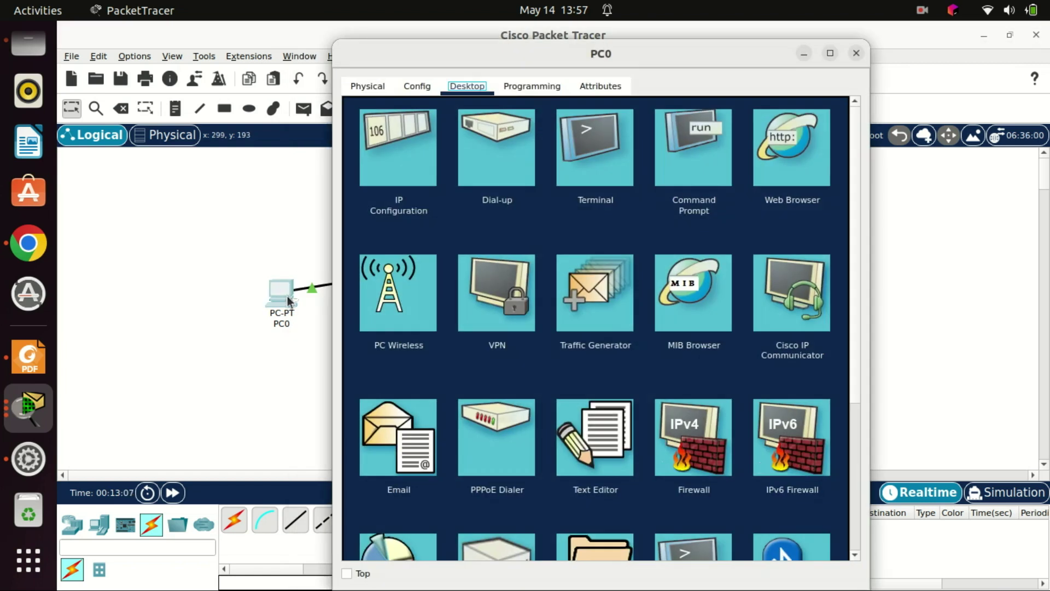
pyautogui.click(409, 149)
pyautogui.moveTo(594, 242); pyautogui.dragTo(514, 242)
pyautogui.click(546, 197)
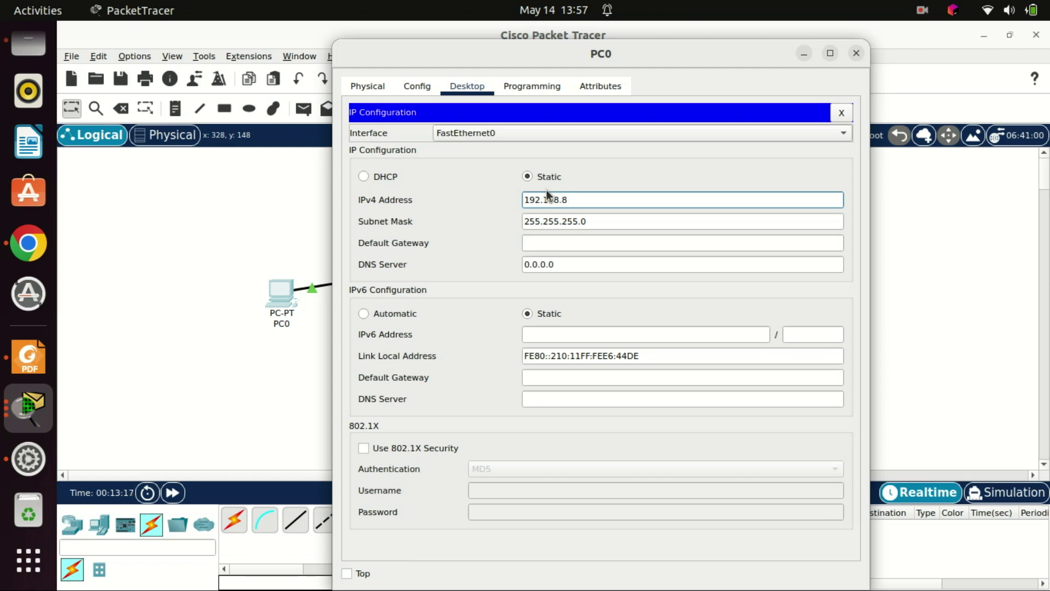
pyautogui.write('2')
pyautogui.click(856, 53)
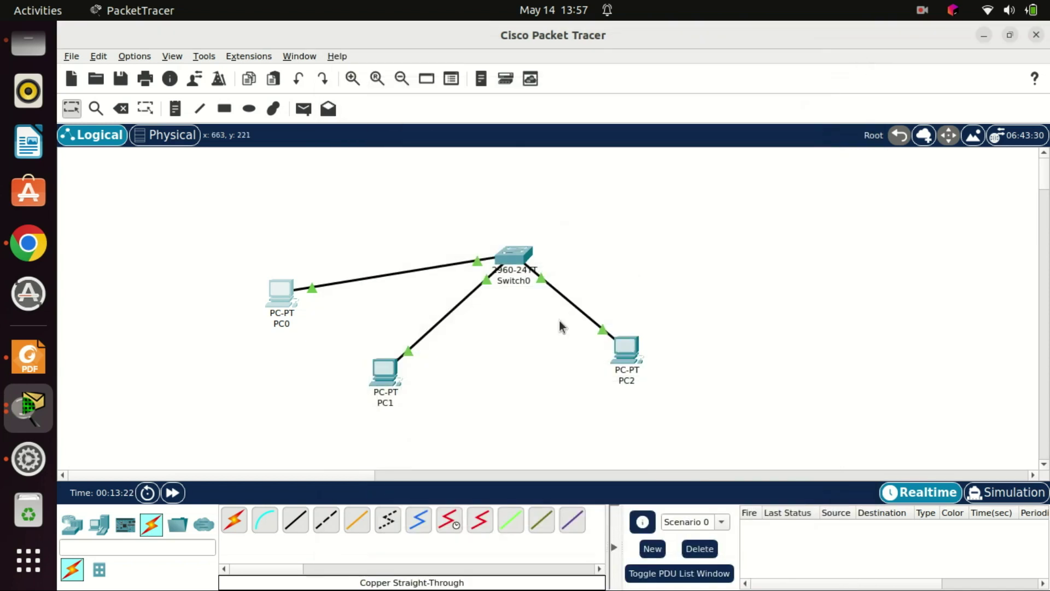
# Step: Give PC2 the static IPv4 address 192.168.1.2 with subnet mask 255.255.255.0 and close its configuration window
pyautogui.click(626, 349)
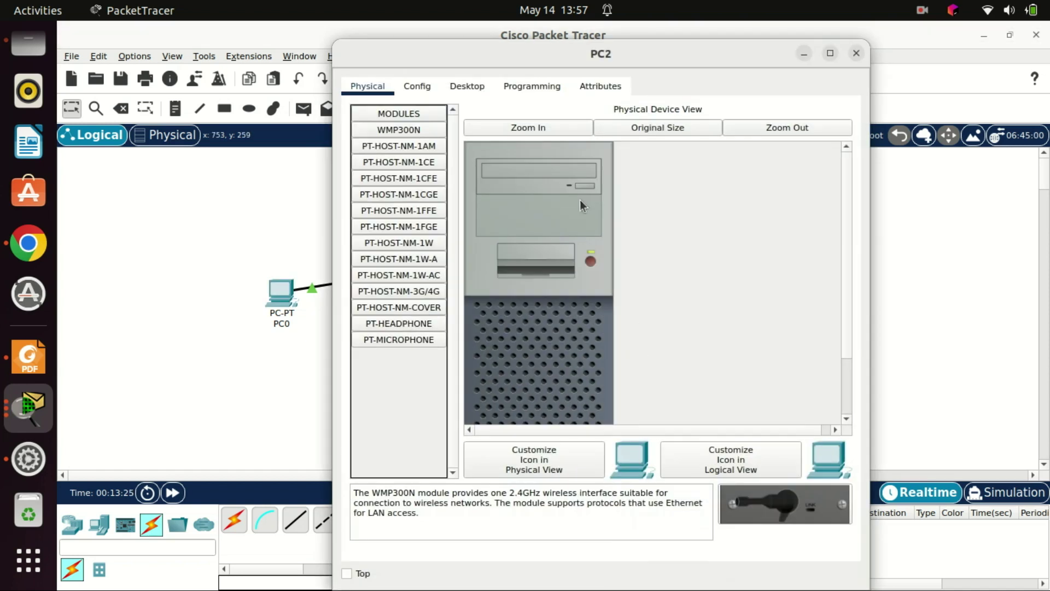
pyautogui.click(469, 87)
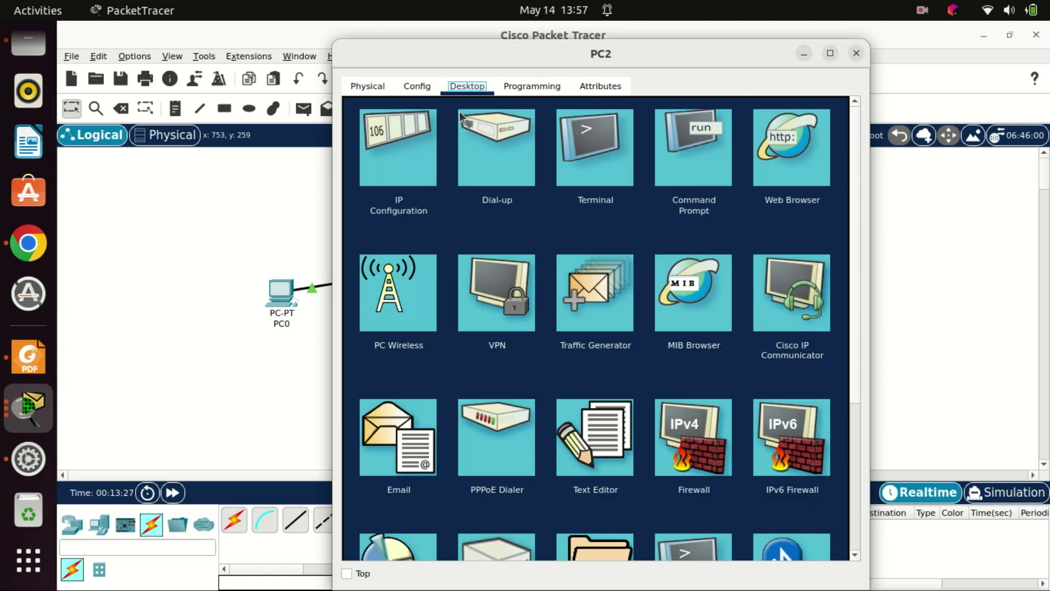
pyautogui.click(410, 147)
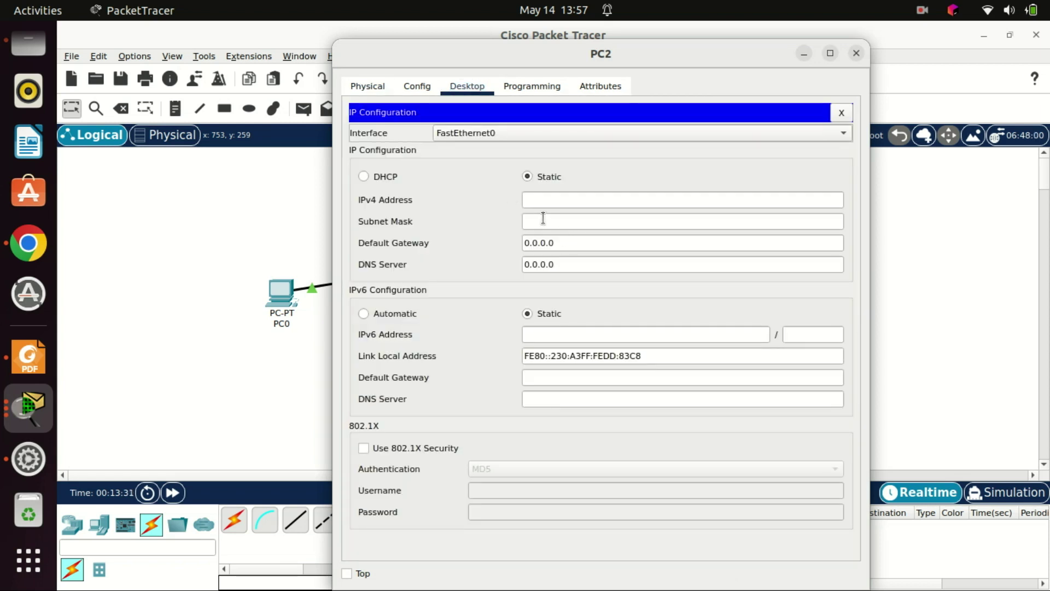
pyautogui.click(548, 194)
pyautogui.write('192.168')
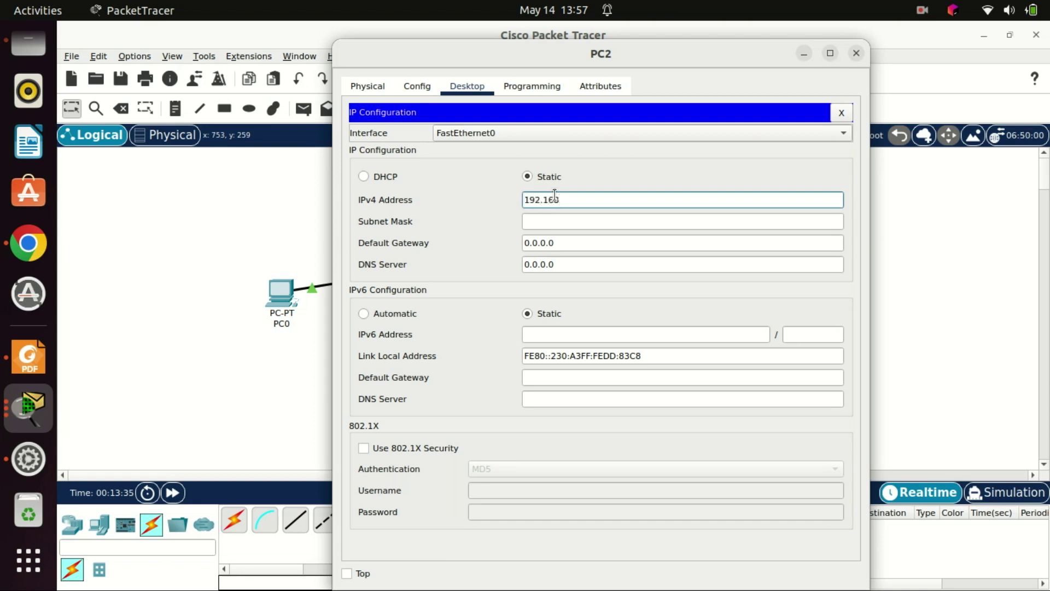
pyautogui.write('.1.2')
pyautogui.click(550, 218)
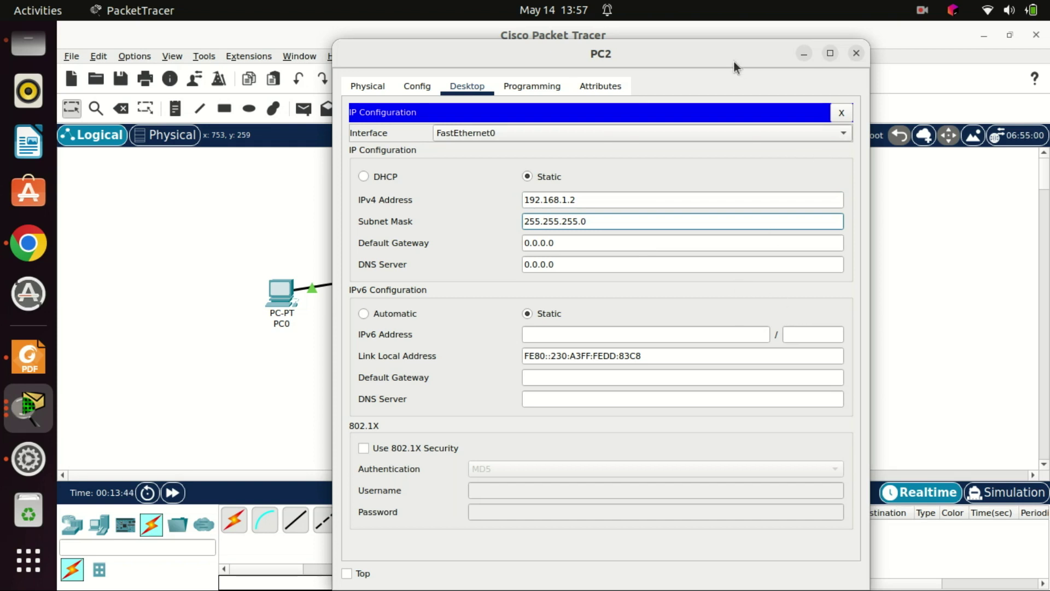
pyautogui.moveTo(727, 52); pyautogui.dragTo(720, 33)
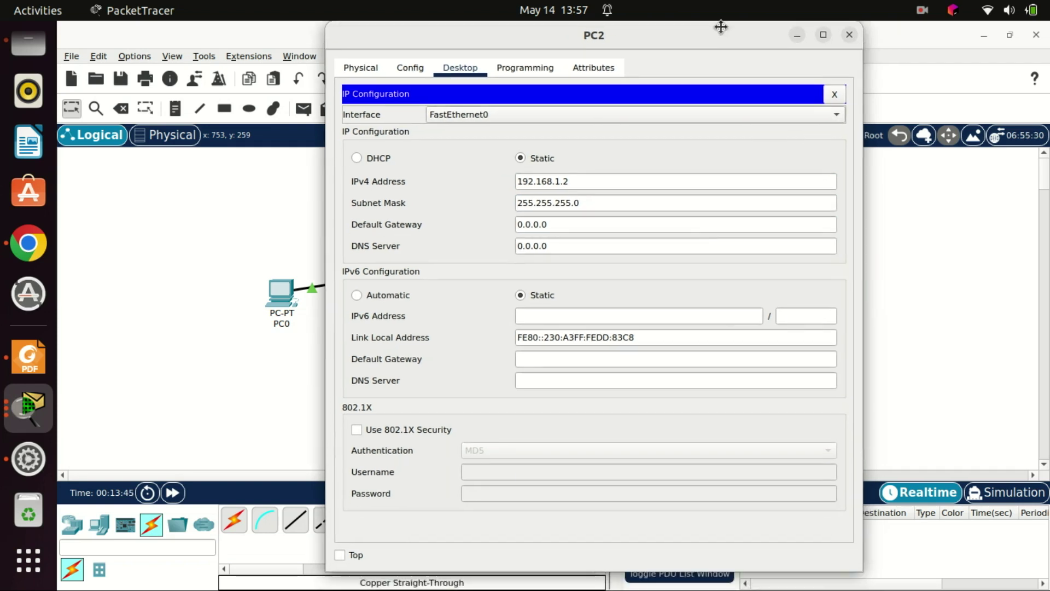
pyautogui.click(850, 36)
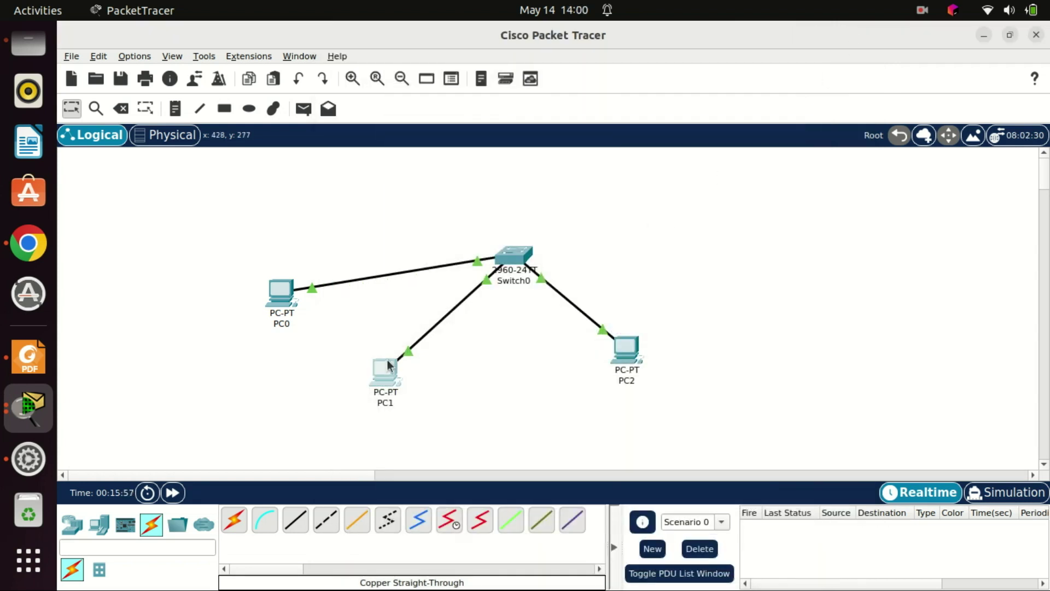
# Step: Open the Command Prompt on PC1
pyautogui.click(388, 364)
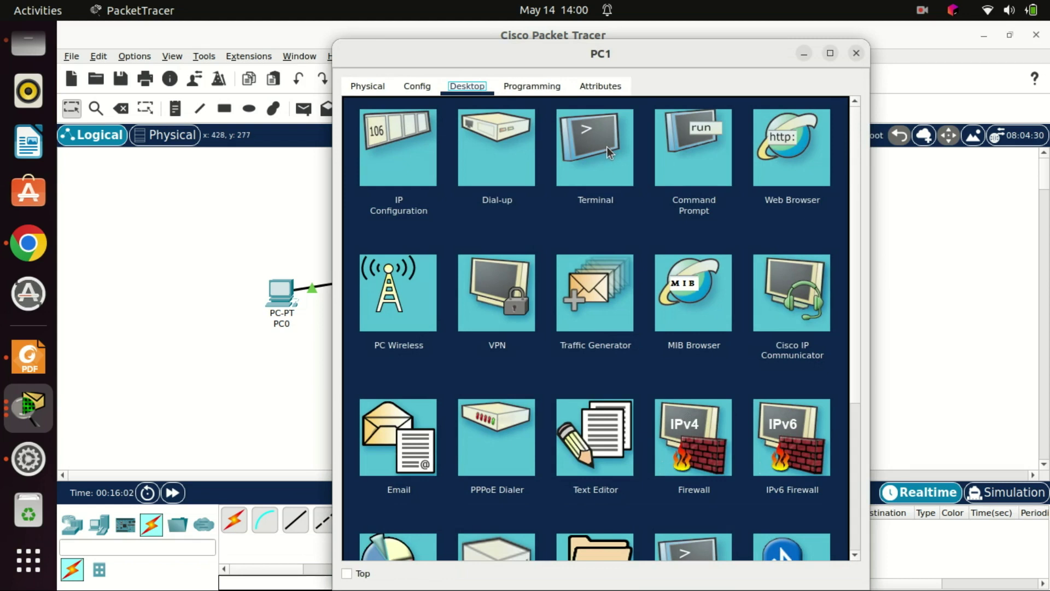
pyautogui.click(689, 152)
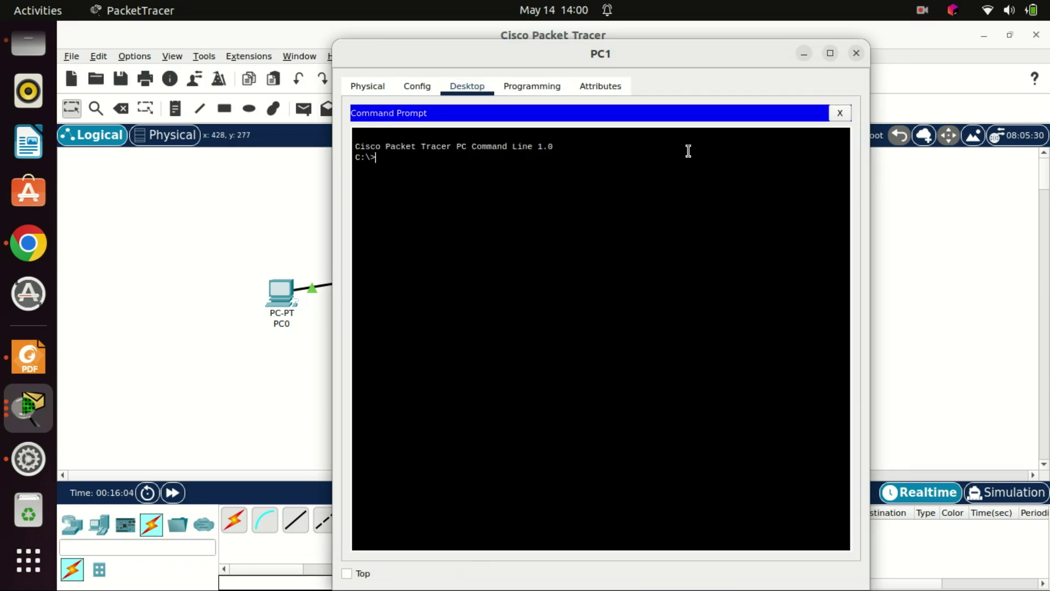
pyautogui.write('ping 192.168')
pyautogui.press('BackSpace')
pyautogui.press('BackSpace')
pyautogui.press('BackSpace')
pyautogui.press('BackSpace')
pyautogui.press('BackSpace')
pyautogui.press('BackSpace')
pyautogui.press('BackSpace')
pyautogui.press('BackSpace')
pyautogui.press('BackSpace')
pyautogui.press('BackSpace')
pyautogui.press('BackSpace')
pyautogui.press('BackSpace')
# Step: Check PC1's address settings with ipconfig and test its connection to PC0 with ping 192.168.8.2
pyautogui.write('ipconfig')
pyautogui.press('Return')
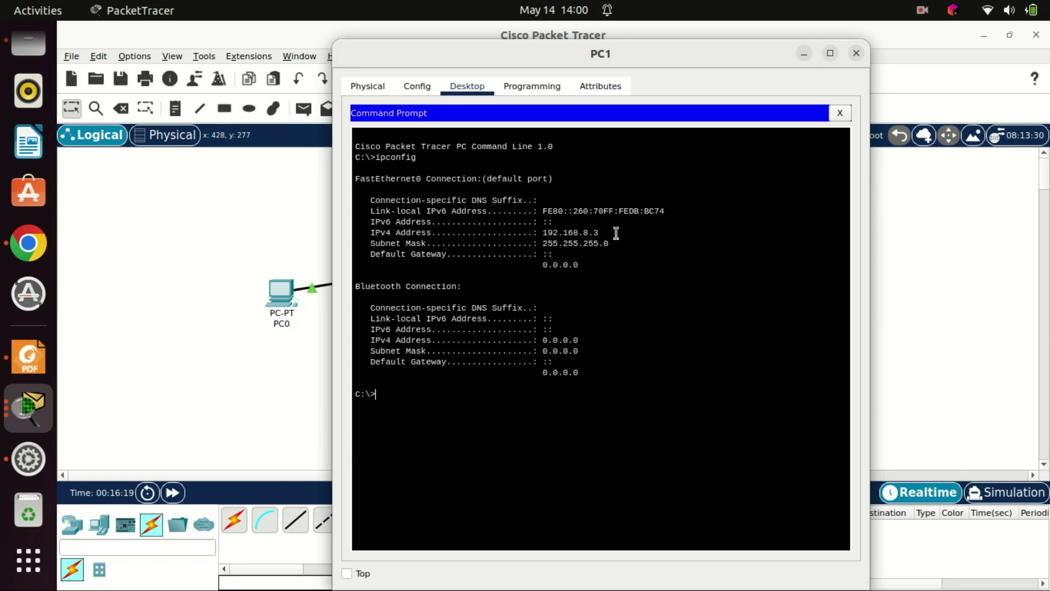
pyautogui.write('ping 192.168.8.2')
pyautogui.press('Return')
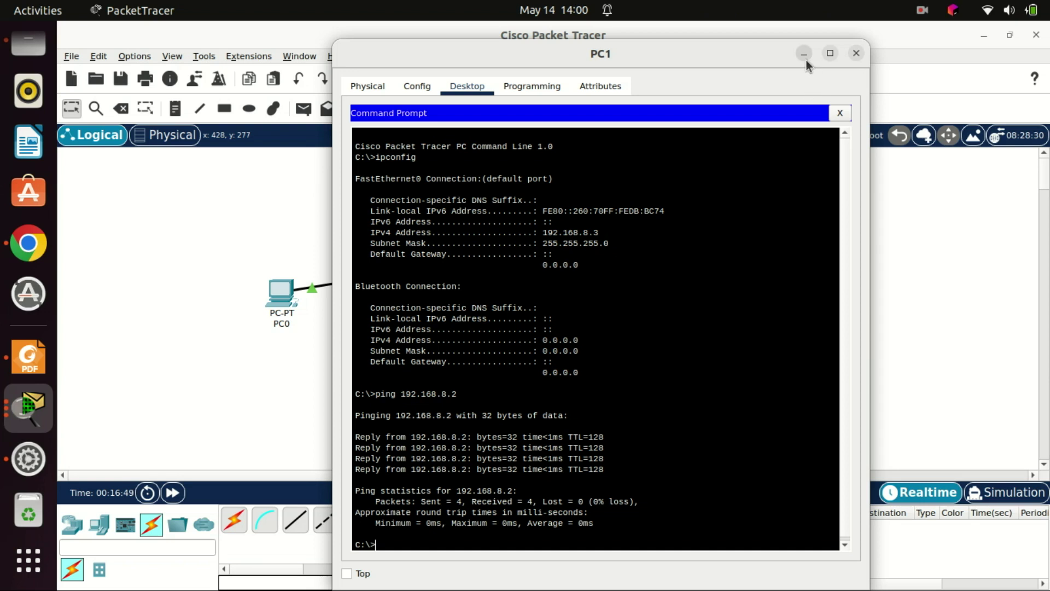
# Step: Close PC1's window, check the static IPv4 settings in PC2's IP Configuration, and close PC2's window
pyautogui.click(859, 59)
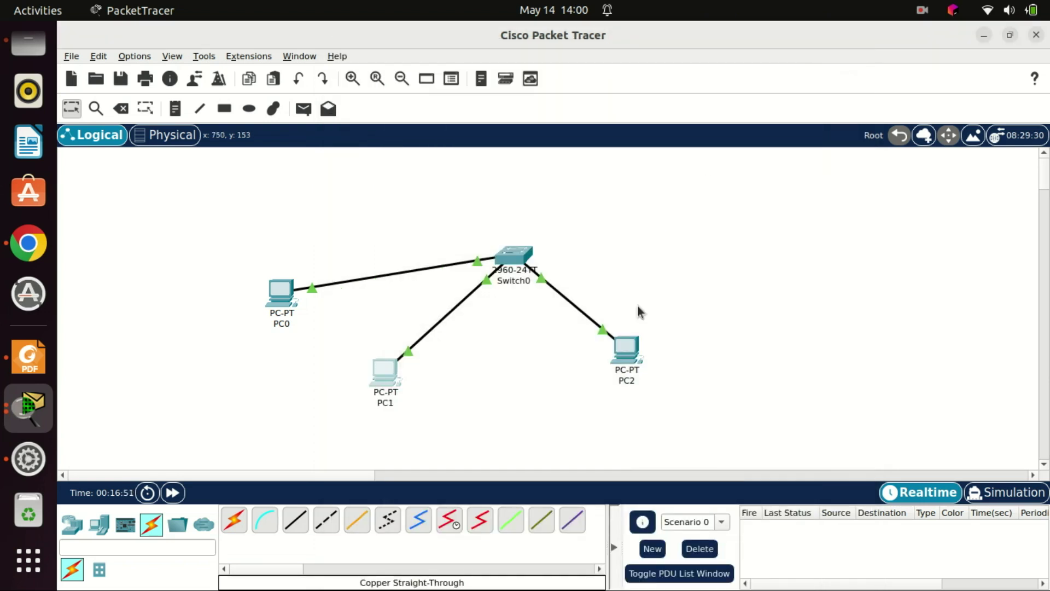
pyautogui.click(623, 351)
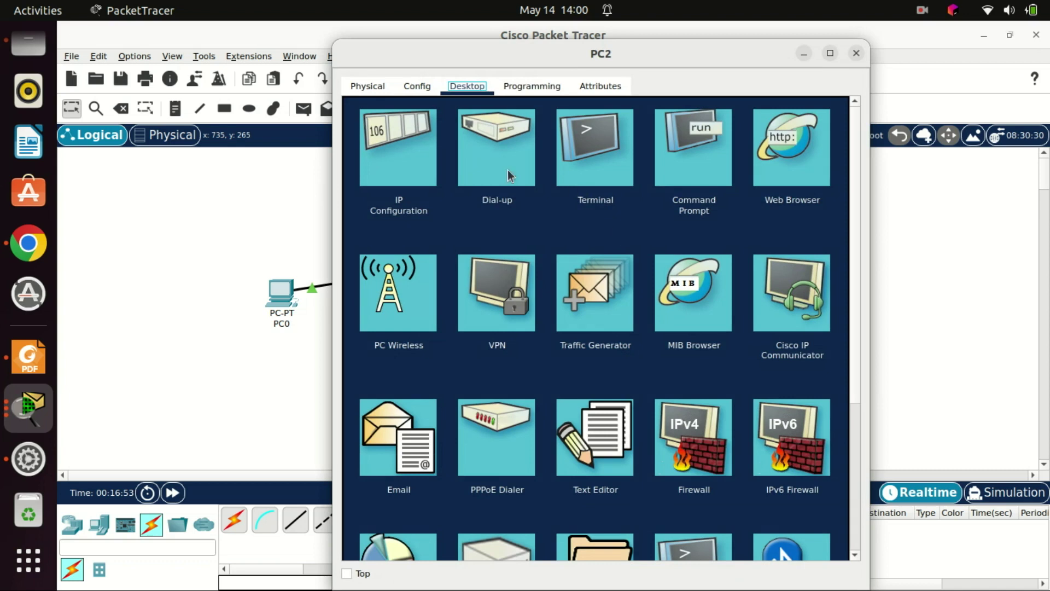
pyautogui.click(413, 147)
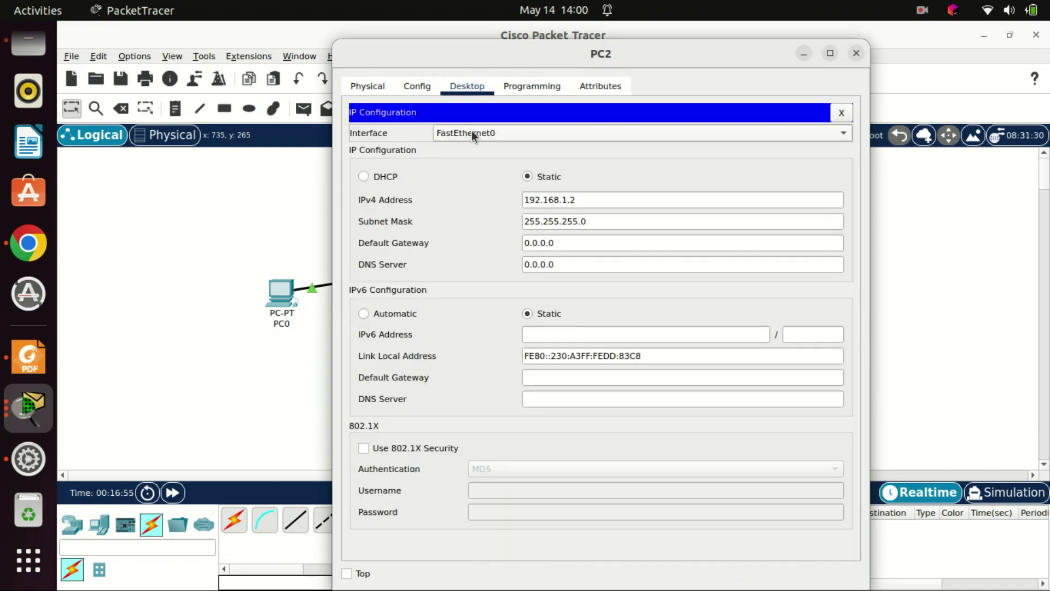
pyautogui.click(857, 53)
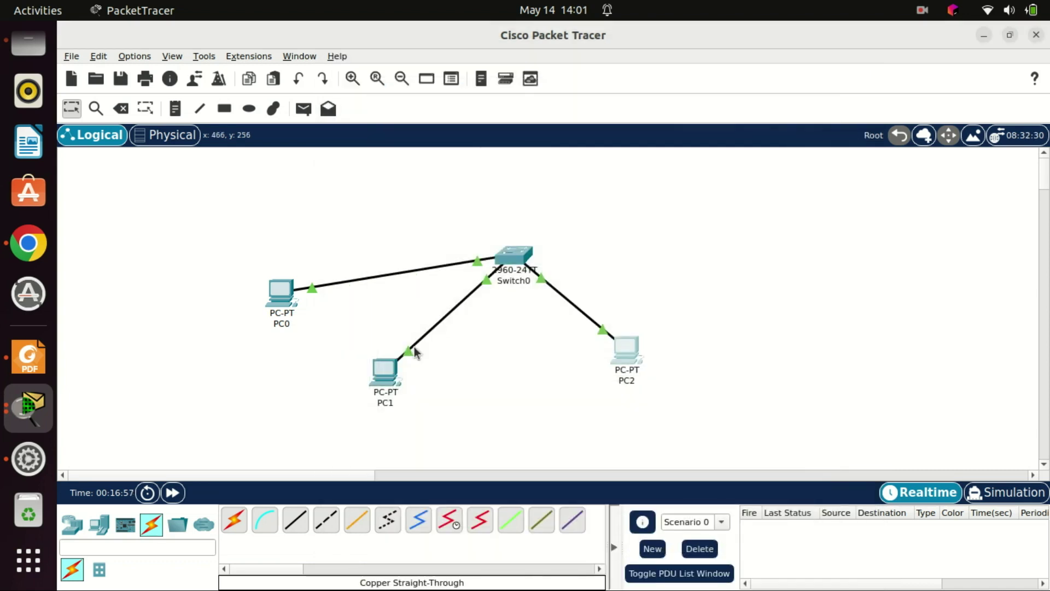
# Step: Test the connection from PC1 to PC2 with ping 192.168.1.2 in PC1's Command Prompt
pyautogui.click(386, 369)
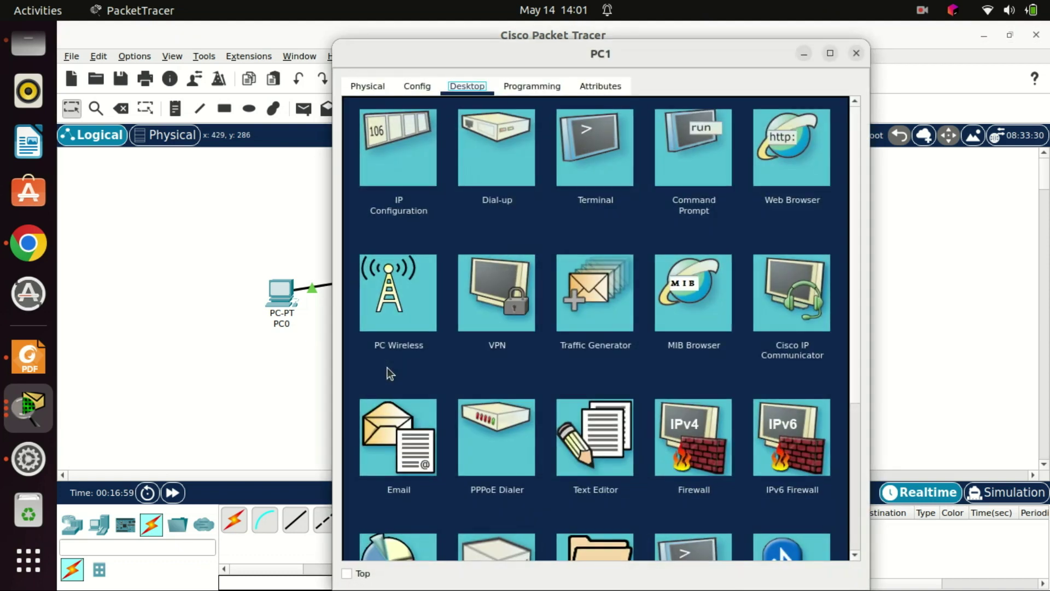
pyautogui.click(698, 160)
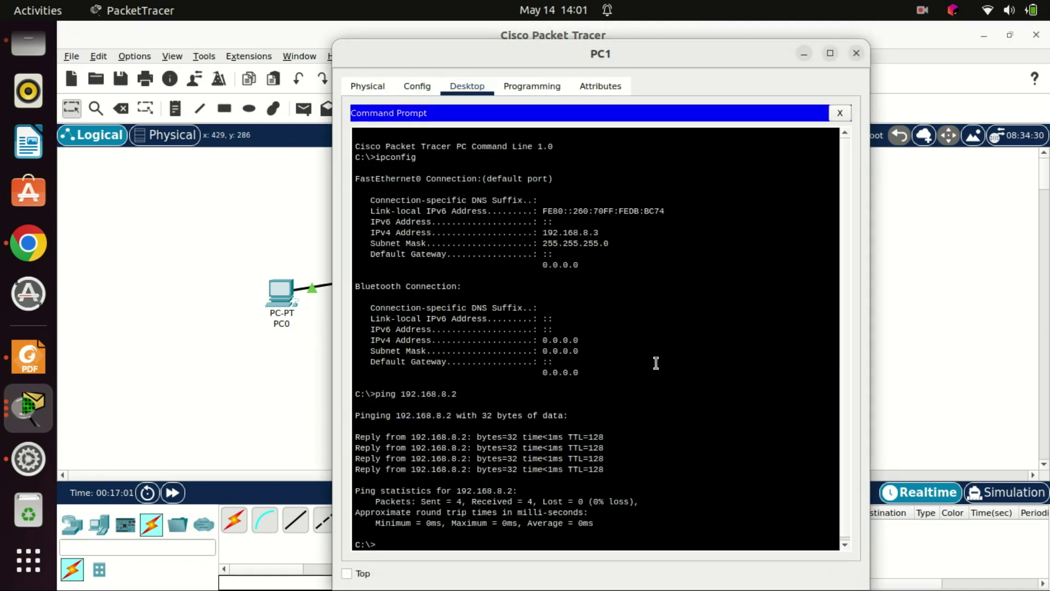
pyautogui.write('ping 192.168.1.2')
pyautogui.press('Return')
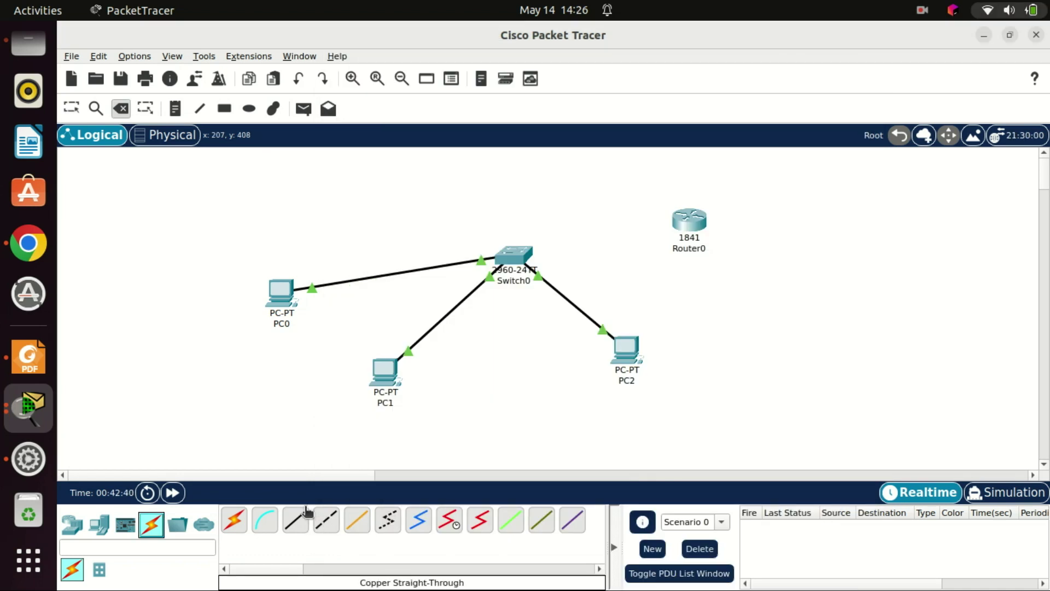
# Step: Connect Switch0's FastEthernet0/4 port to Router0's FastEthernet0/1 port with a copper straight-through cable
pyautogui.click(295, 521)
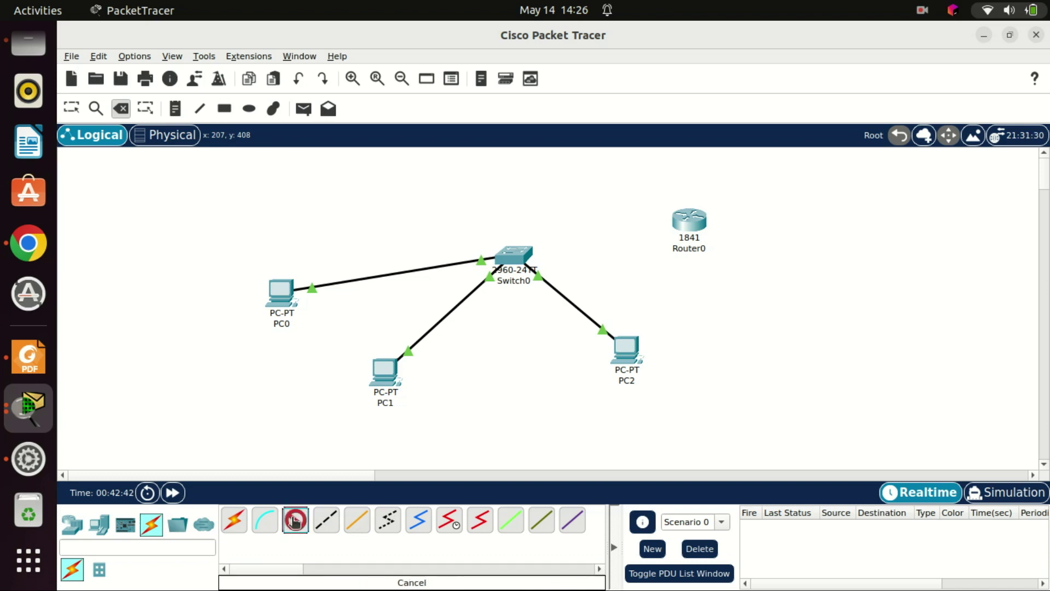
pyautogui.click(530, 250)
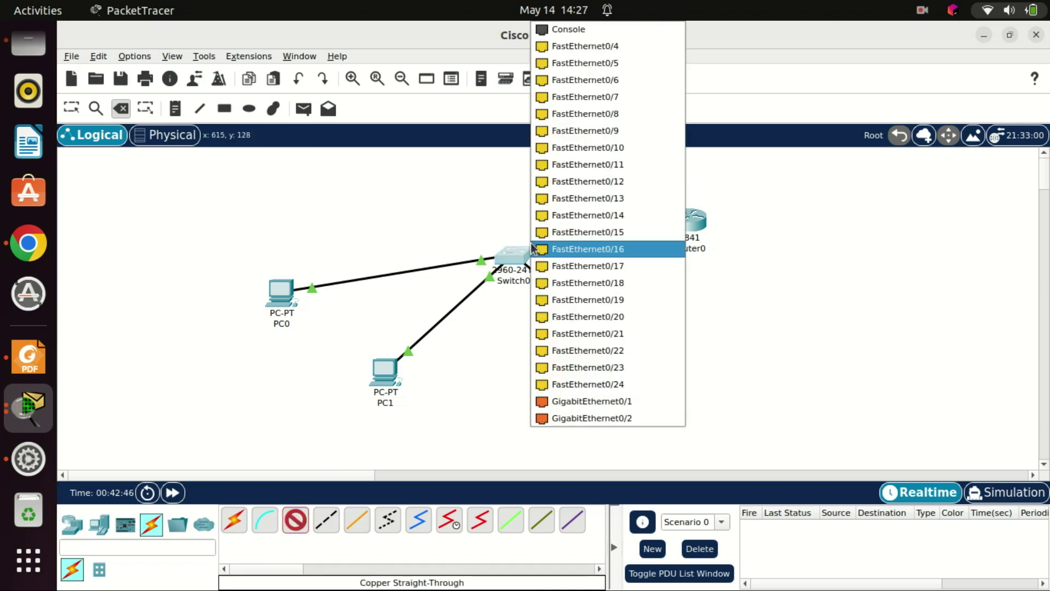
pyautogui.click(564, 44)
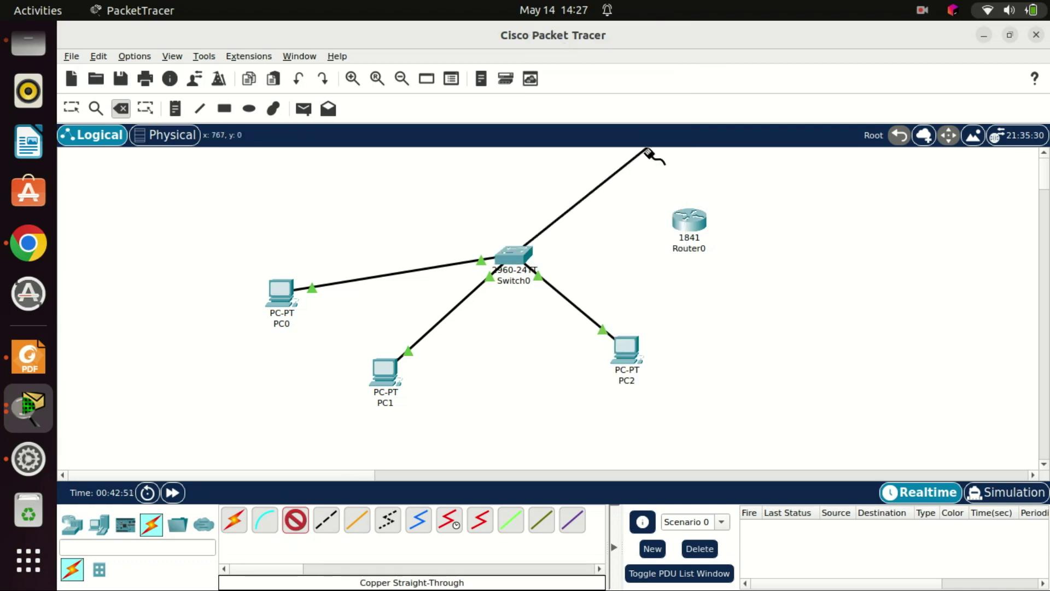
pyautogui.click(682, 219)
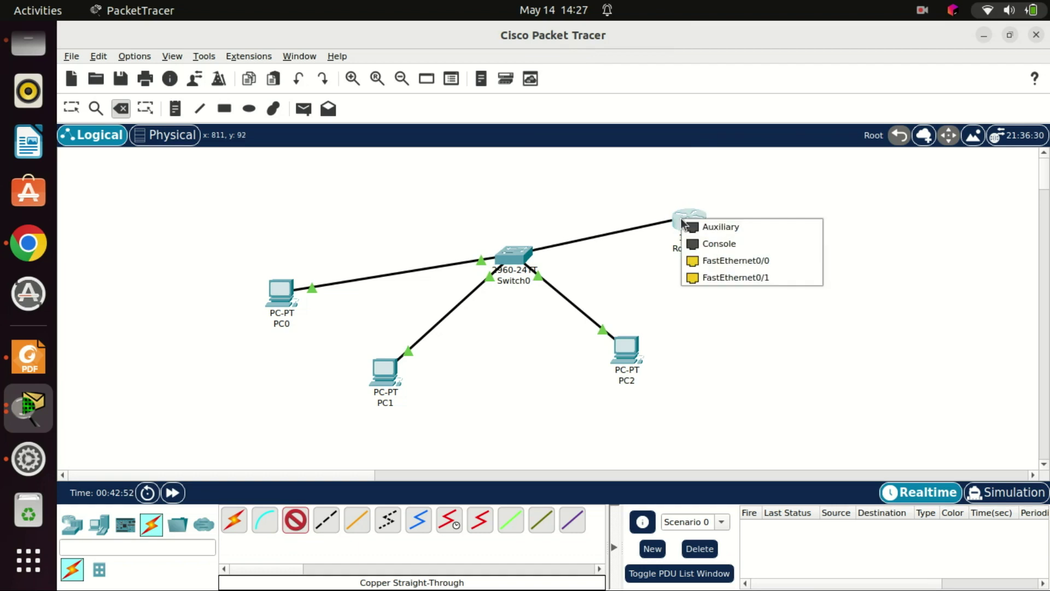
pyautogui.click(721, 277)
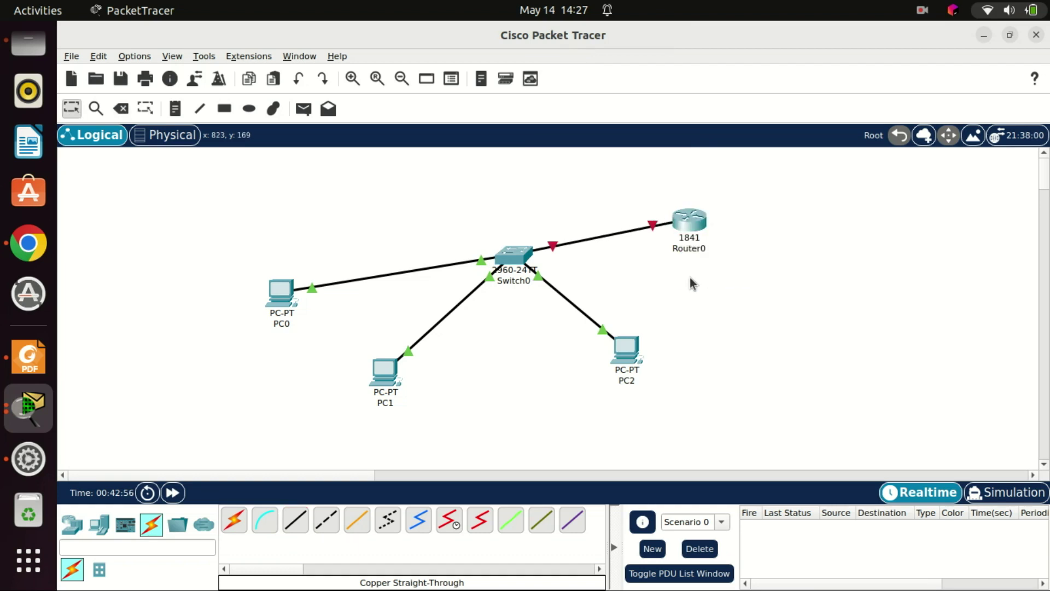
# Step: Display Switch0's port list with show interfaces status and examine the Fa0/4 entry
pyautogui.click(513, 255)
pyautogui.write('show ')
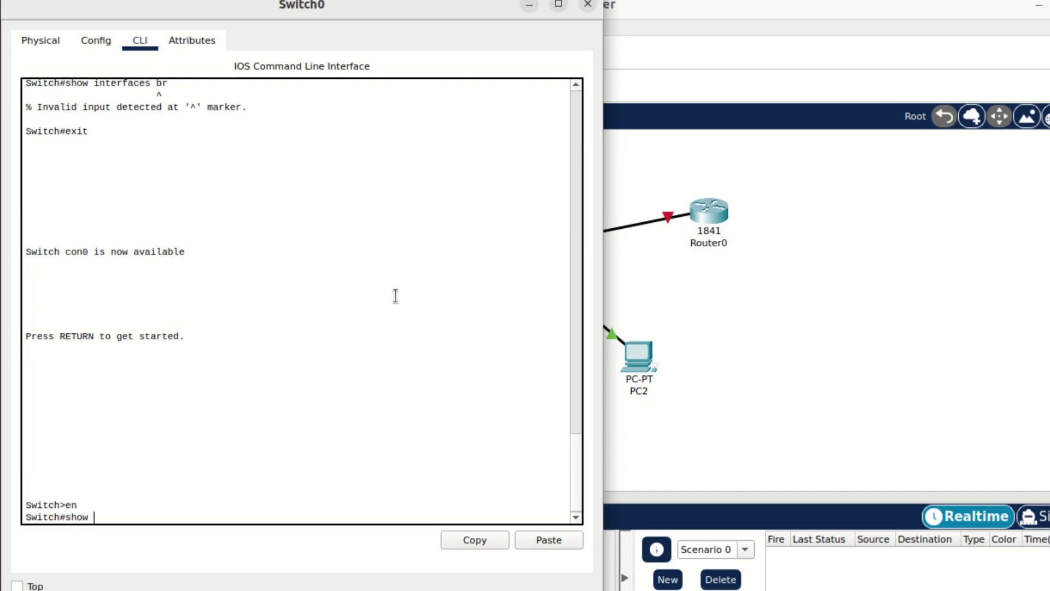
pyautogui.write('inter')
pyautogui.press('Tab')
pyautogui.write('?')
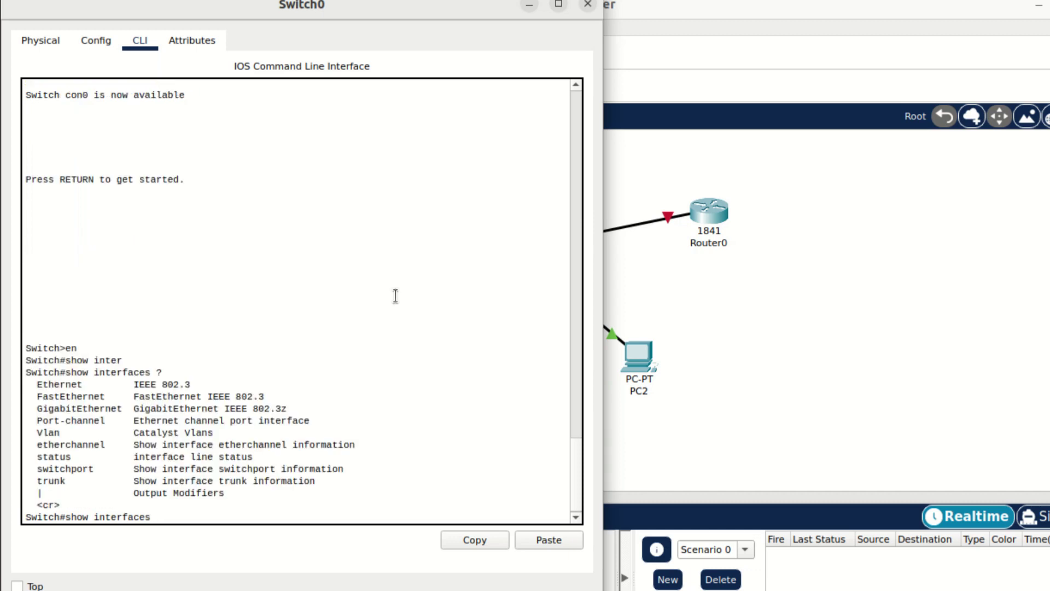
pyautogui.write('st')
pyautogui.press('Tab')
pyautogui.press('Return')
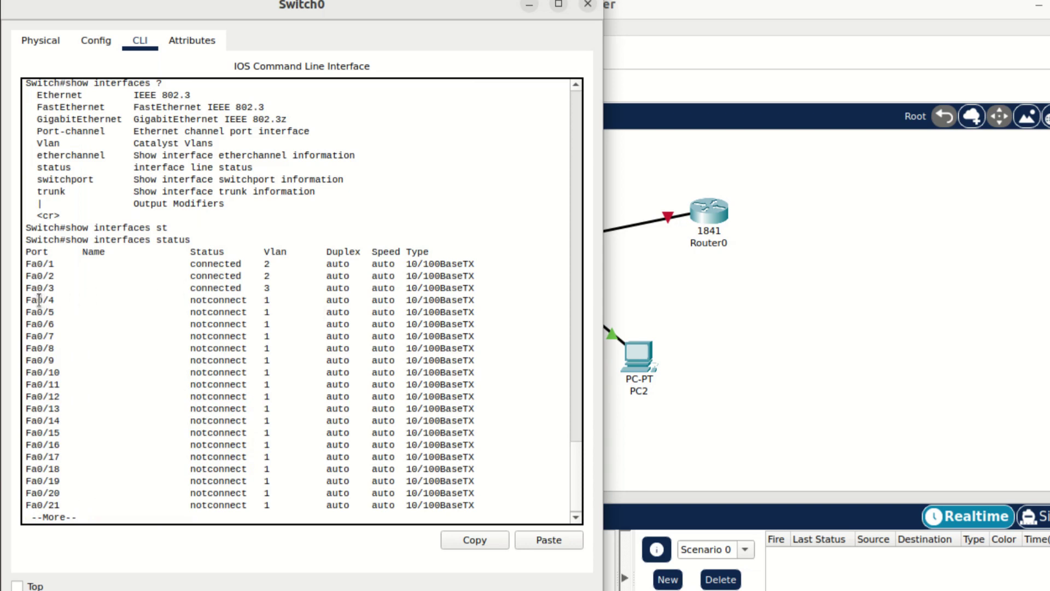
pyautogui.moveTo(37, 299); pyautogui.dragTo(259, 301)
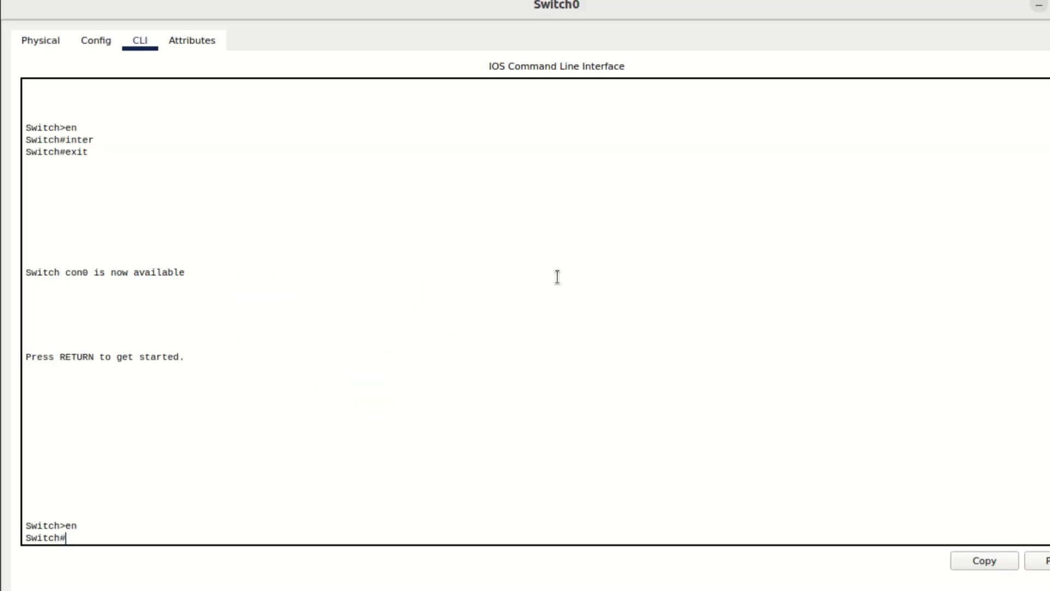
# Step: Enter global configuration mode on Switch0 and set interface fastEthernet 0/4 to switchport mode trunk
pyautogui.write('config t')
pyautogui.press('Return')
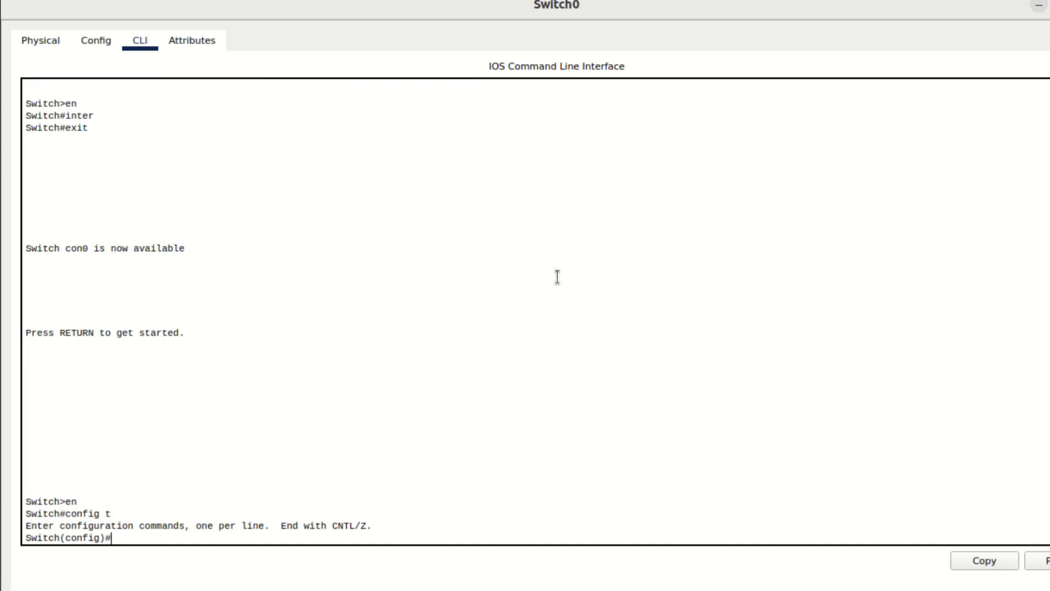
pyautogui.write('inter')
pyautogui.press('Tab')
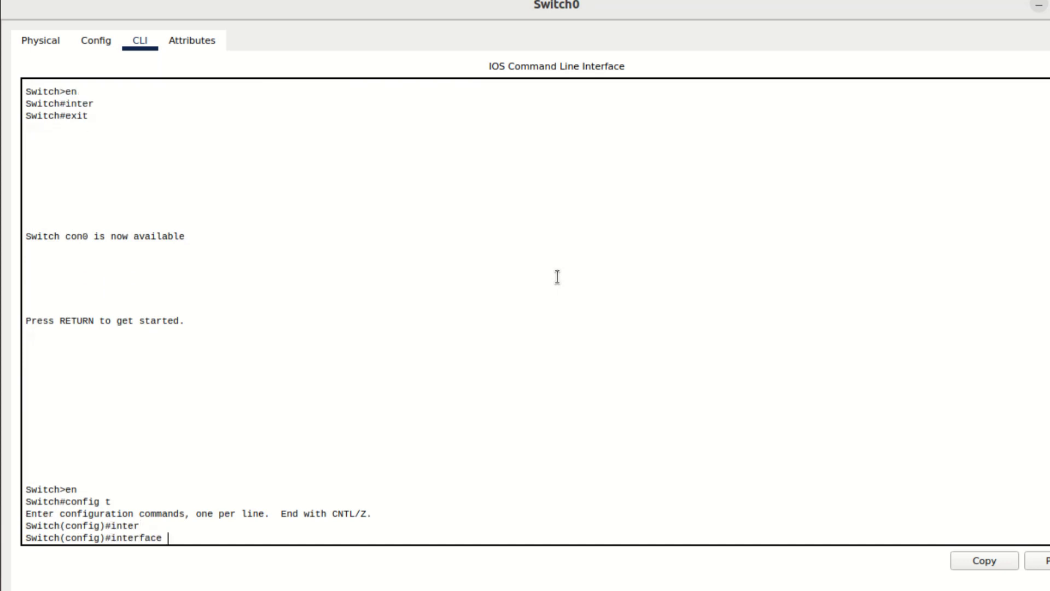
pyautogui.write('fas')
pyautogui.press('Tab')
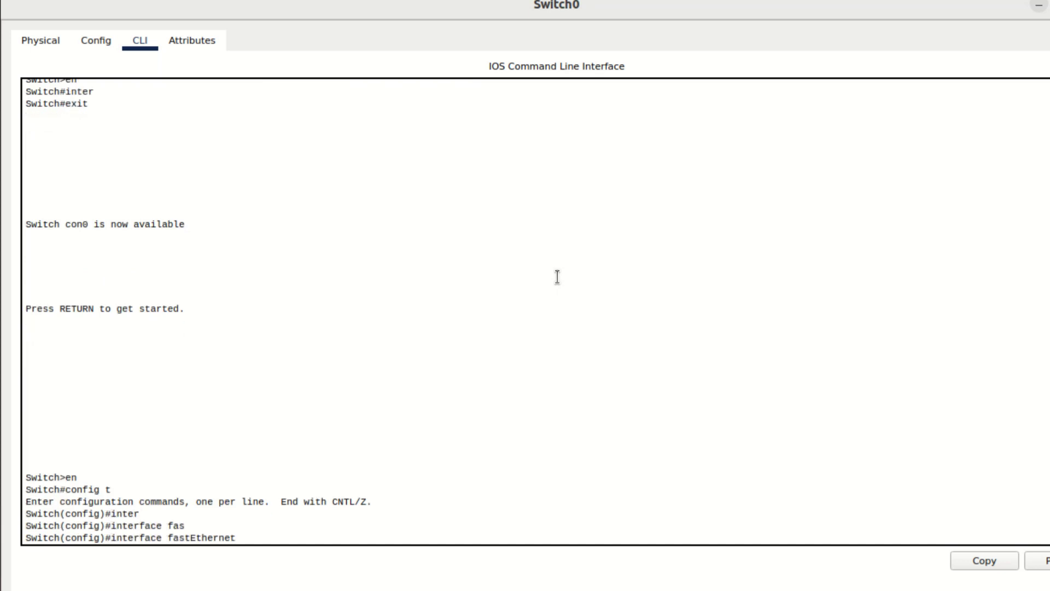
pyautogui.write('0/4')
pyautogui.press('Return')
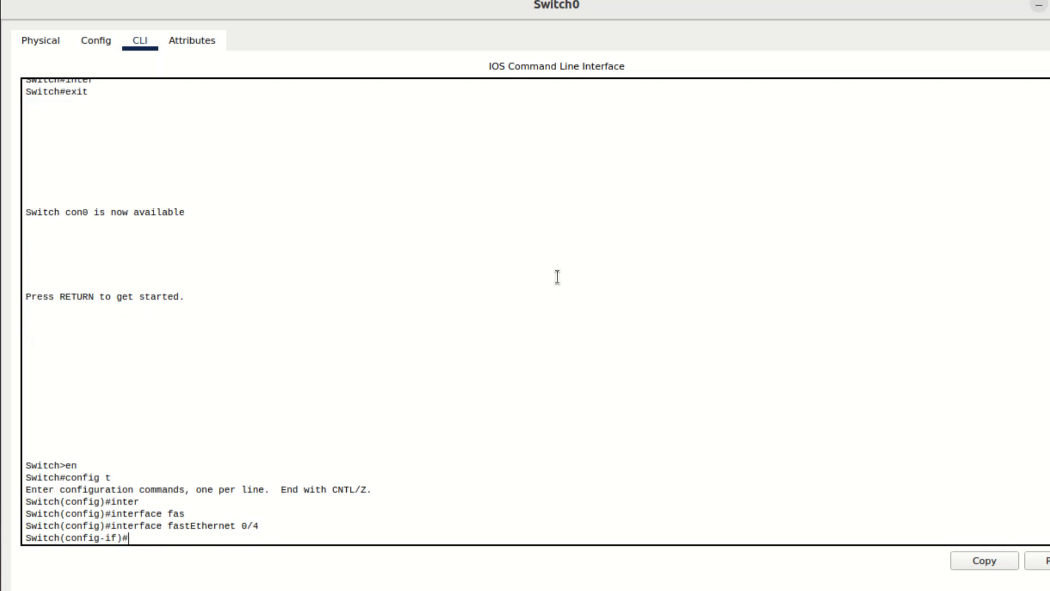
pyautogui.write('swi')
pyautogui.press('Tab')
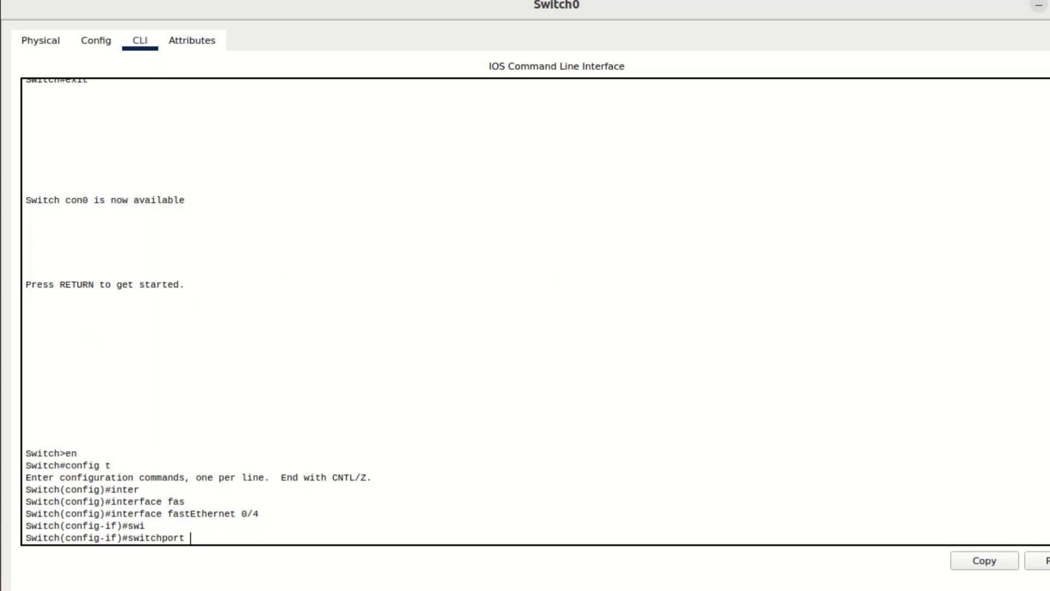
pyautogui.write('mo')
pyautogui.press('Tab')
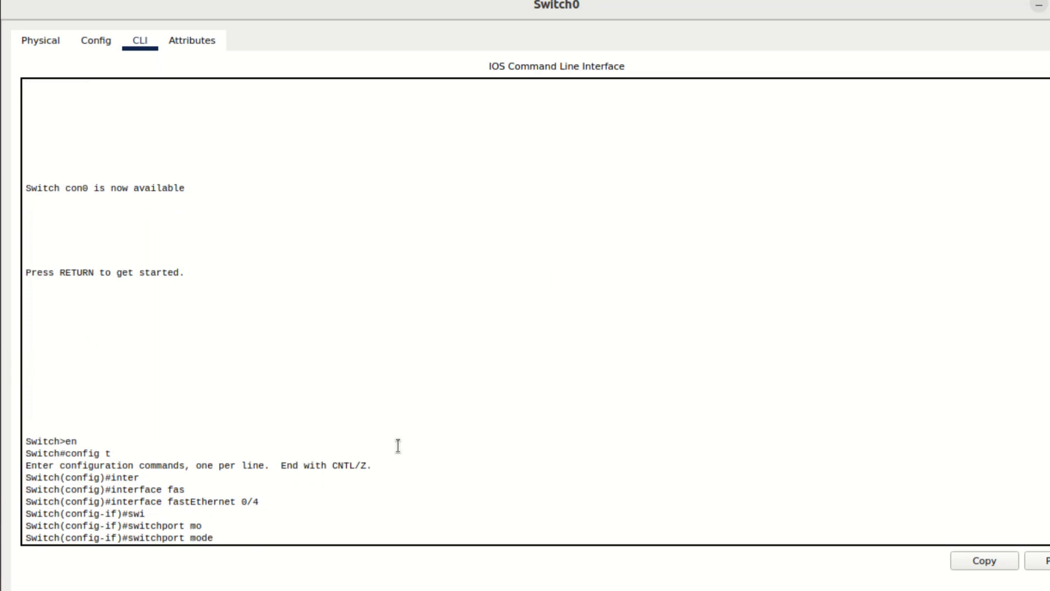
pyautogui.write('tr')
pyautogui.press('Tab')
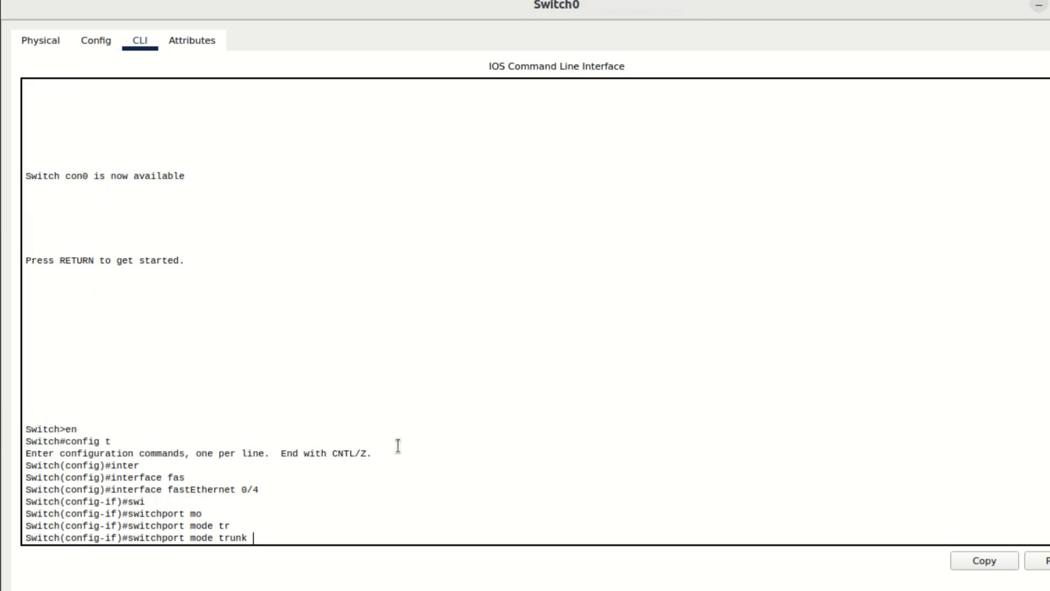
pyautogui.press('Return')
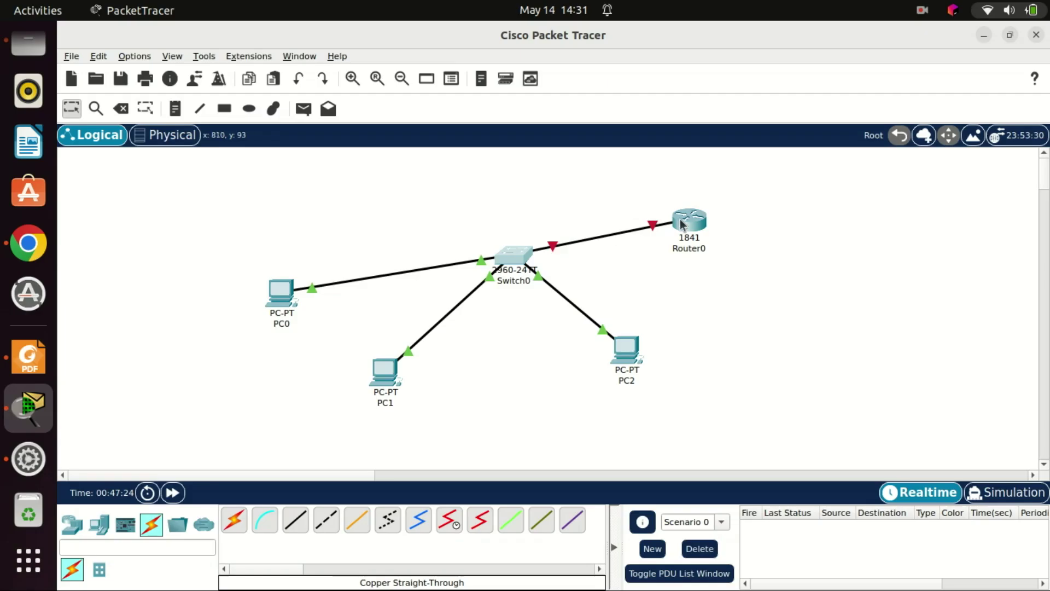
# Step: Open Router0's command line interface and decline the initial configuration dialog
pyautogui.doubleClick(690, 219)
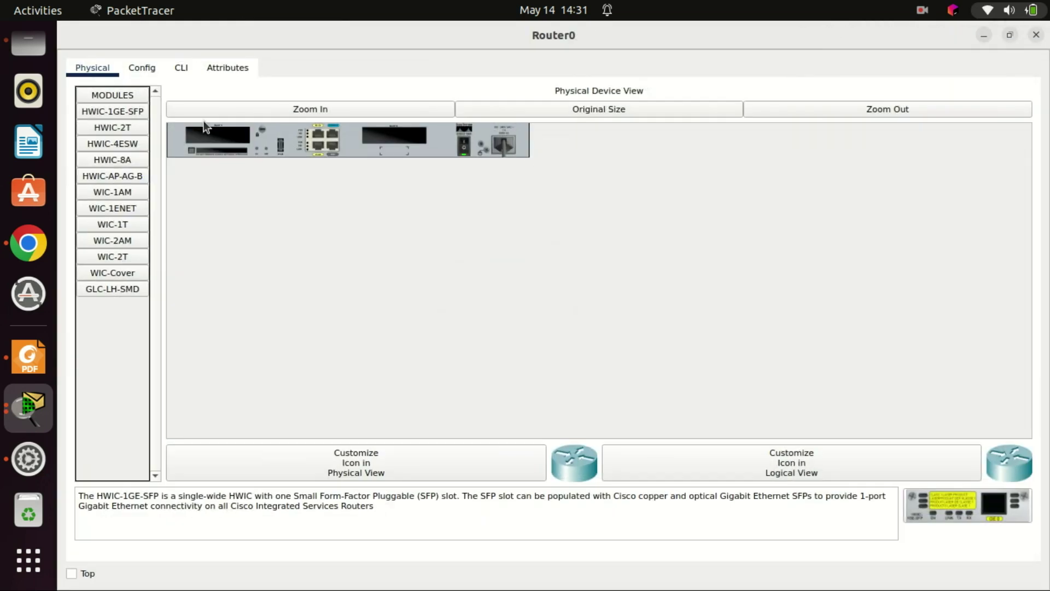
pyautogui.click(181, 67)
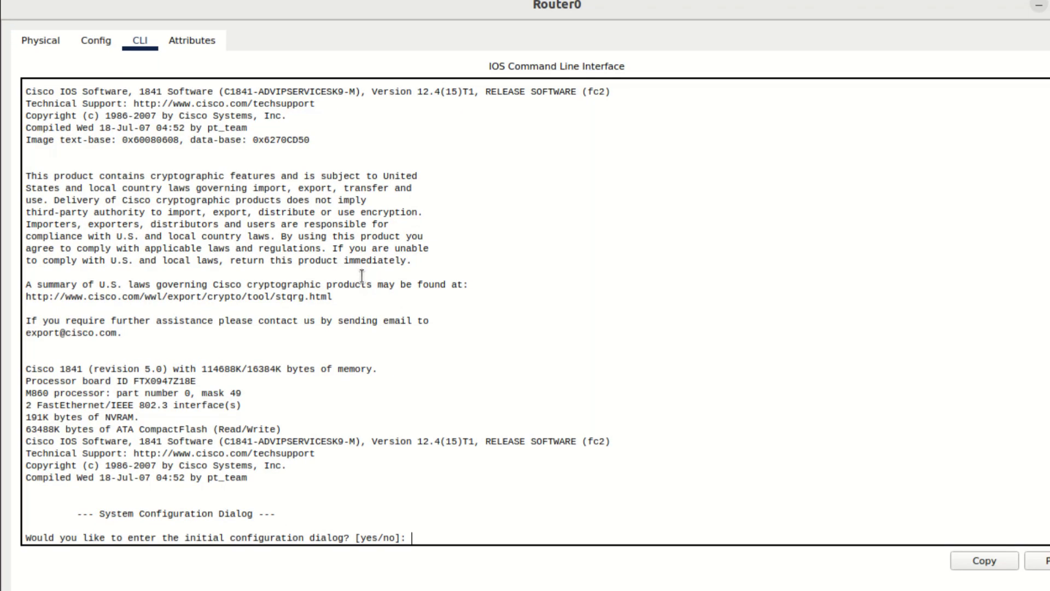
pyautogui.write('n')
pyautogui.press('Return')
pyautogui.press('Return')
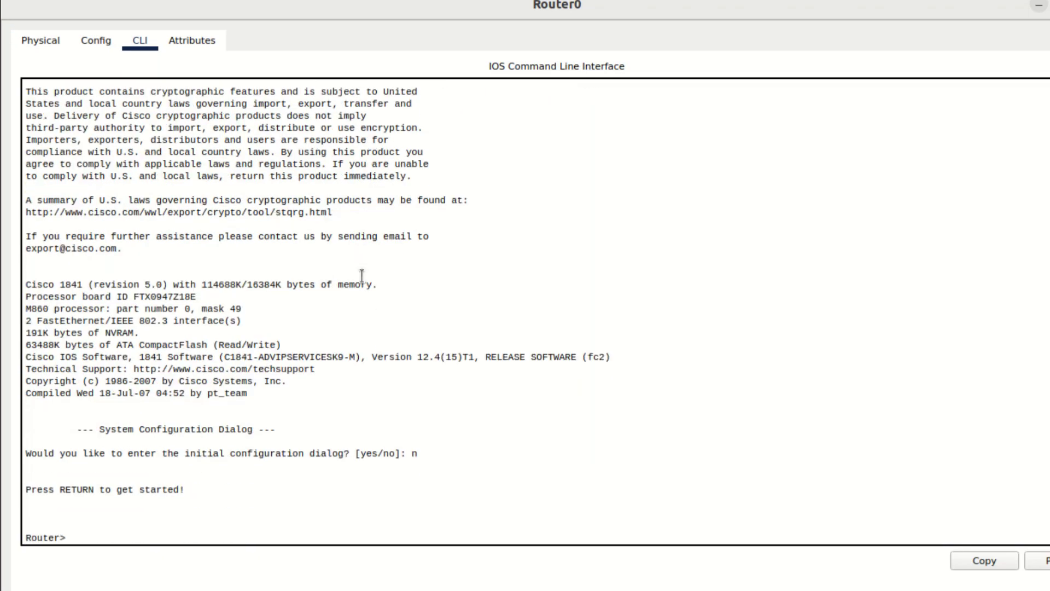
# Step: Enter global configuration mode on Router0 and enable interface fastEthernet 0/1 with no shutdown
pyautogui.write('en')
pyautogui.press('Return')
pyautogui.write('config t')
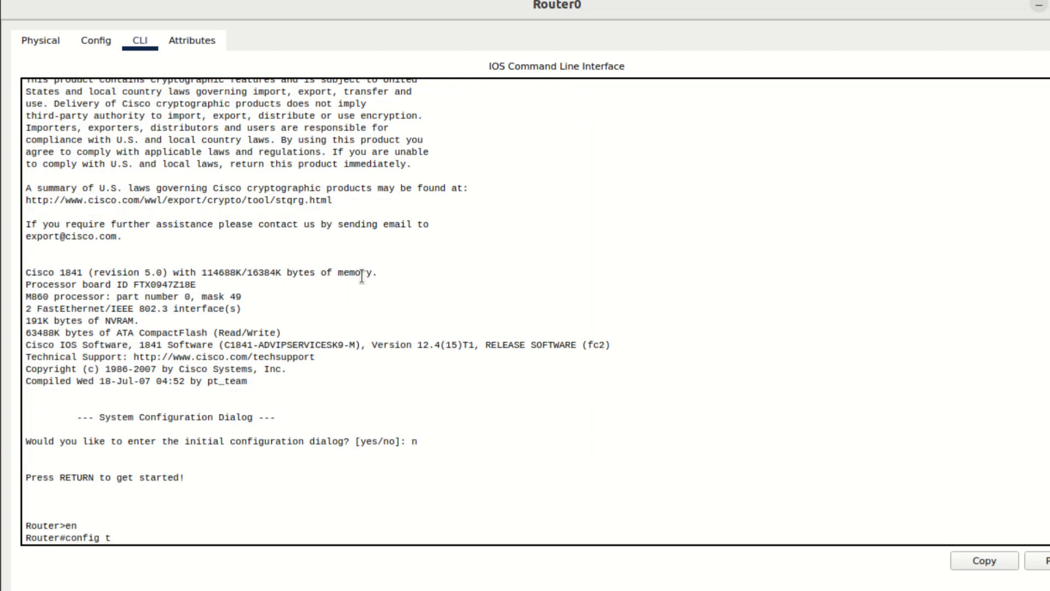
pyautogui.press('Return')
pyautogui.write('inter')
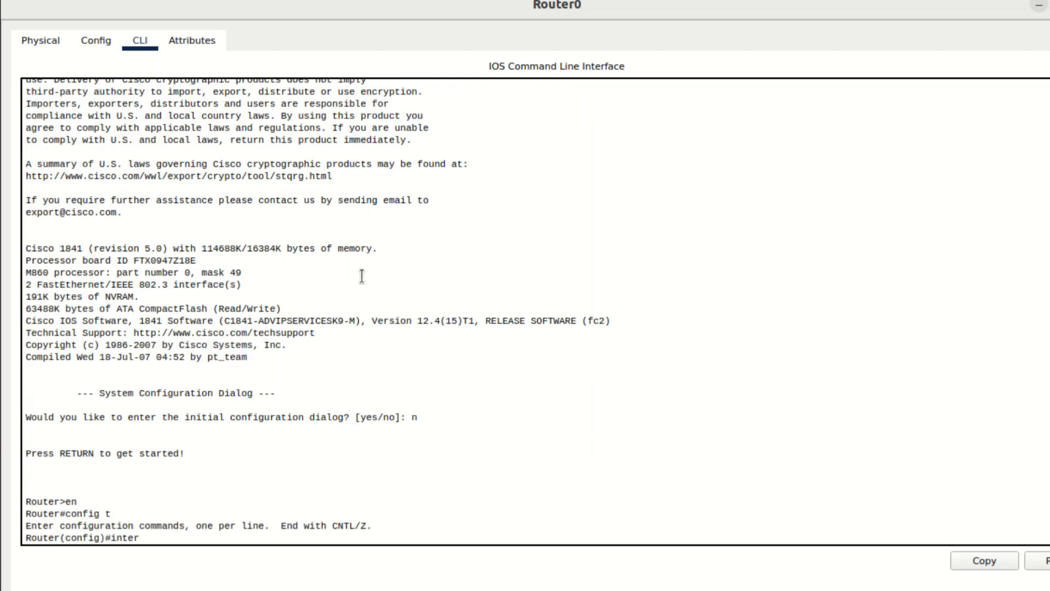
pyautogui.press('Tab')
pyautogui.write('fast')
pyautogui.press('Tab')
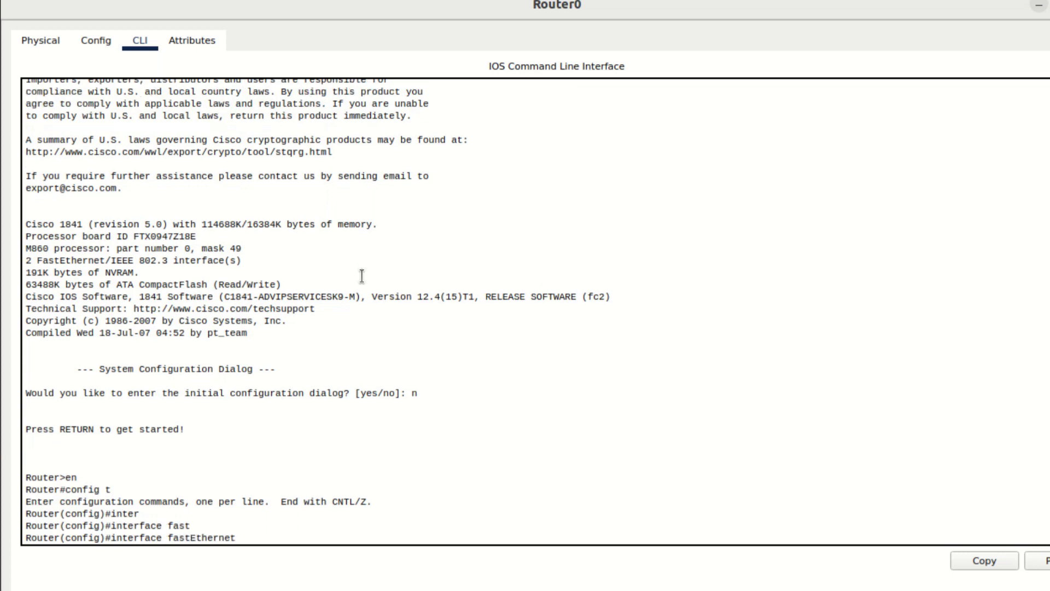
pyautogui.write('0/1')
pyautogui.press('Return')
pyautogui.write('n')
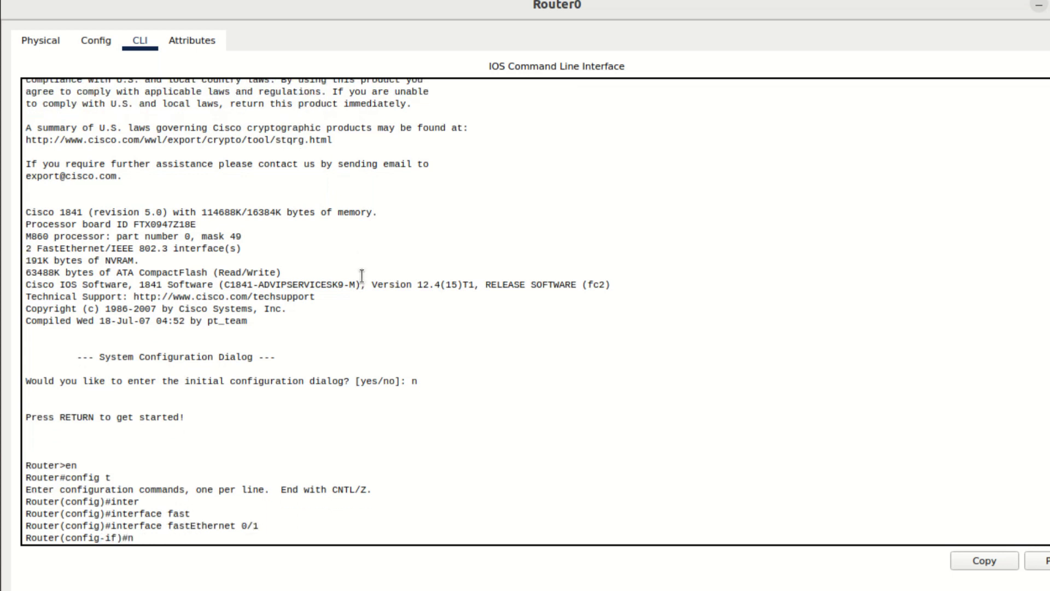
pyautogui.write('o shu')
pyautogui.press('Tab')
pyautogui.press('Return')
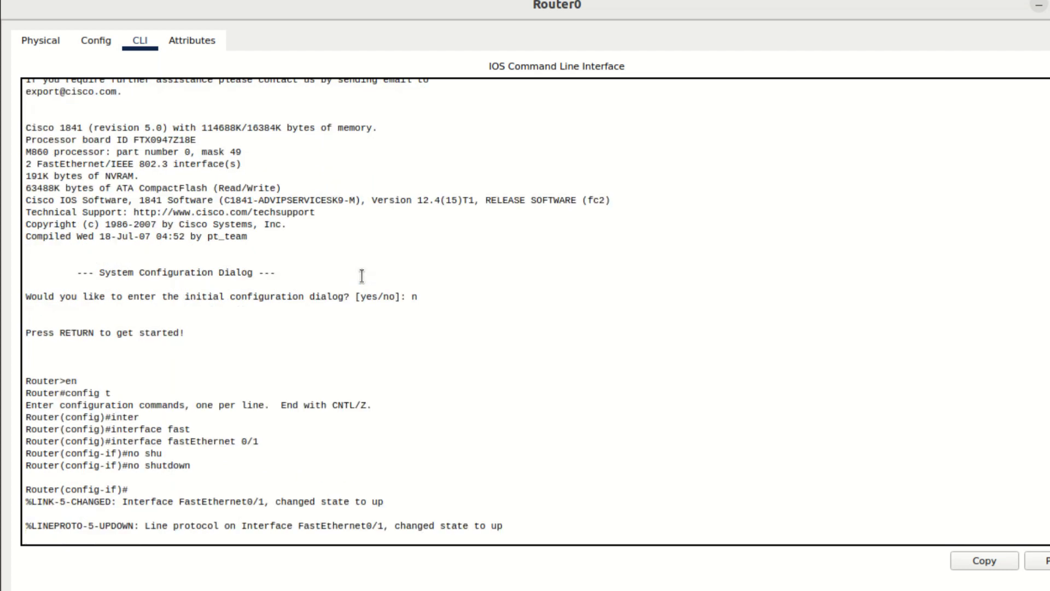
pyautogui.press('Return')
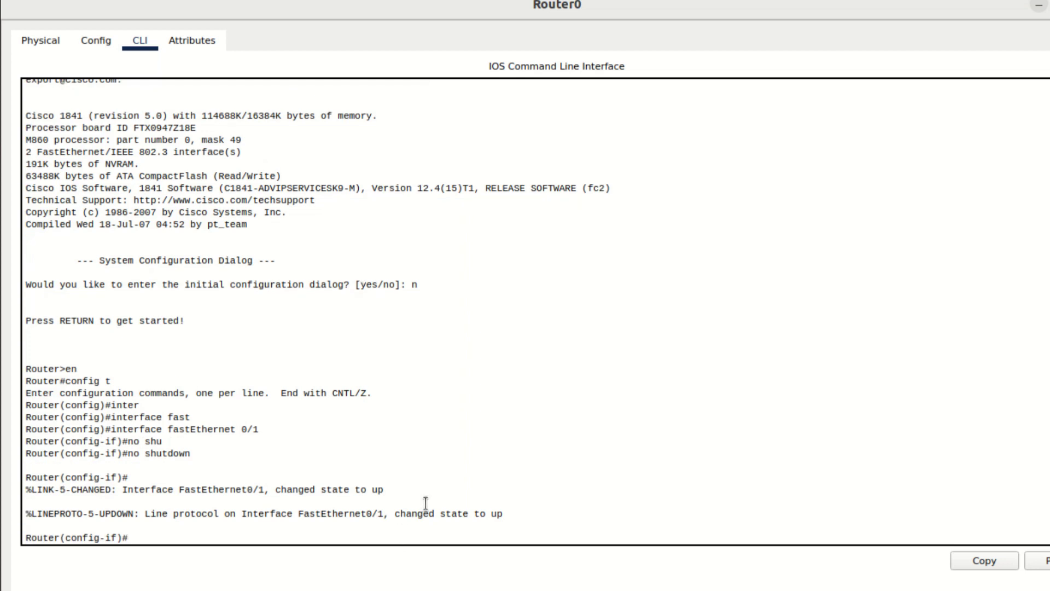
# Step: Assign IP address 192.168.0.1 with mask 255.255.255.0 to Router0's fastEthernet 0/1 interface
pyautogui.write('ip add')
pyautogui.press('Tab')
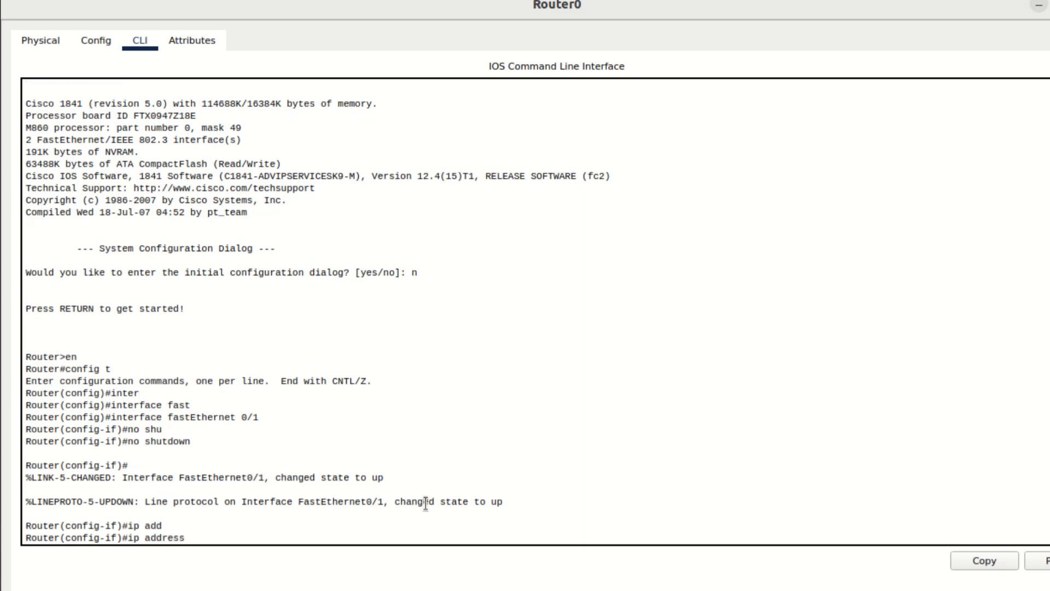
pyautogui.write('192.168.')
pyautogui.write('0.1 255.255.25')
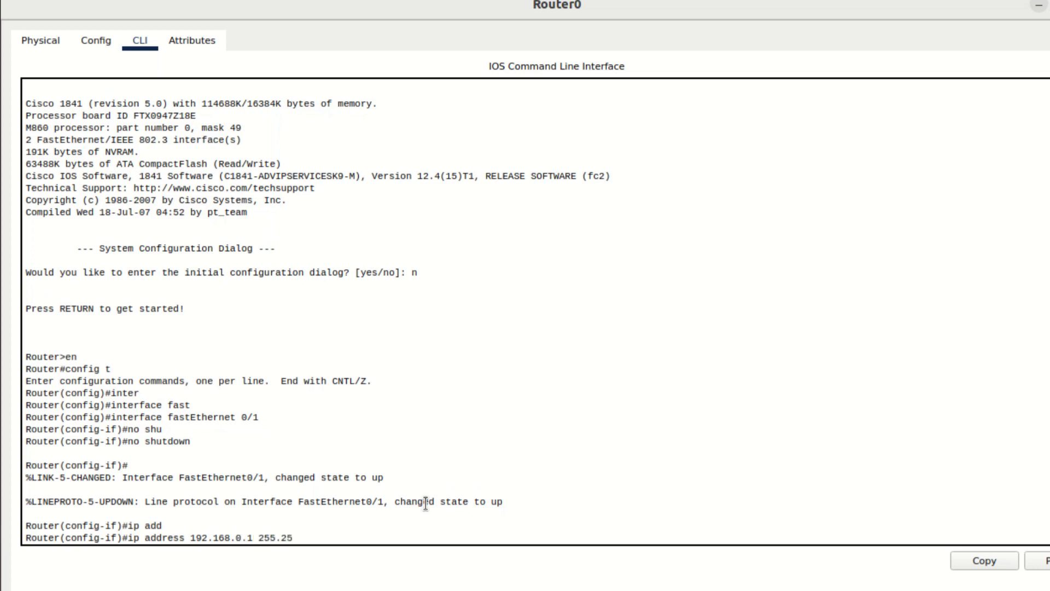
pyautogui.write('5.0')
pyautogui.press('Return')
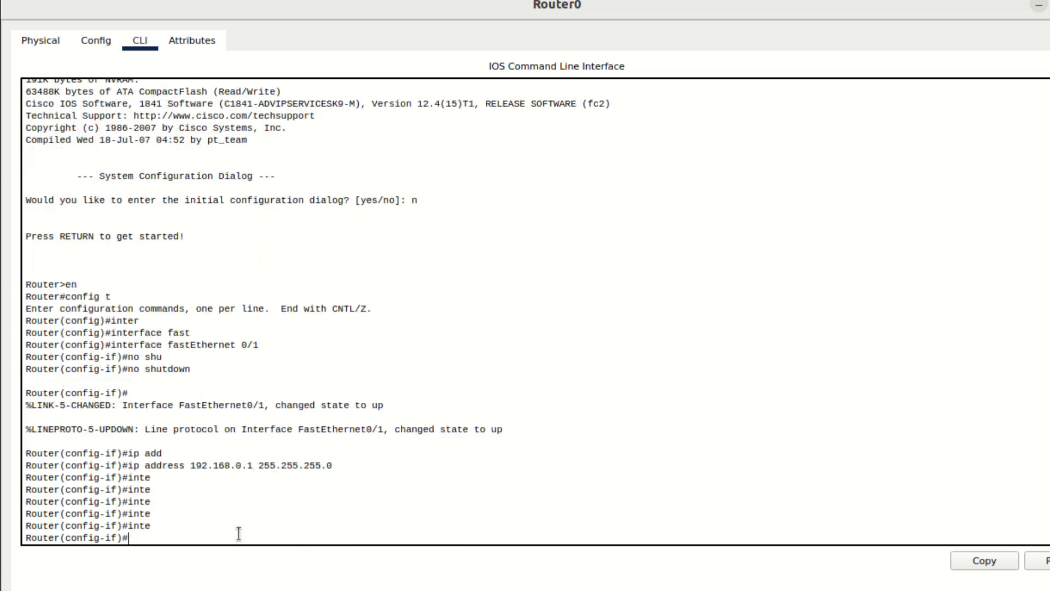
# Step: Return to global configuration mode and create subinterface fastEthernet 0/1.1 on Router0
pyautogui.write('exit')
pyautogui.press('Return')
pyautogui.write('inter')
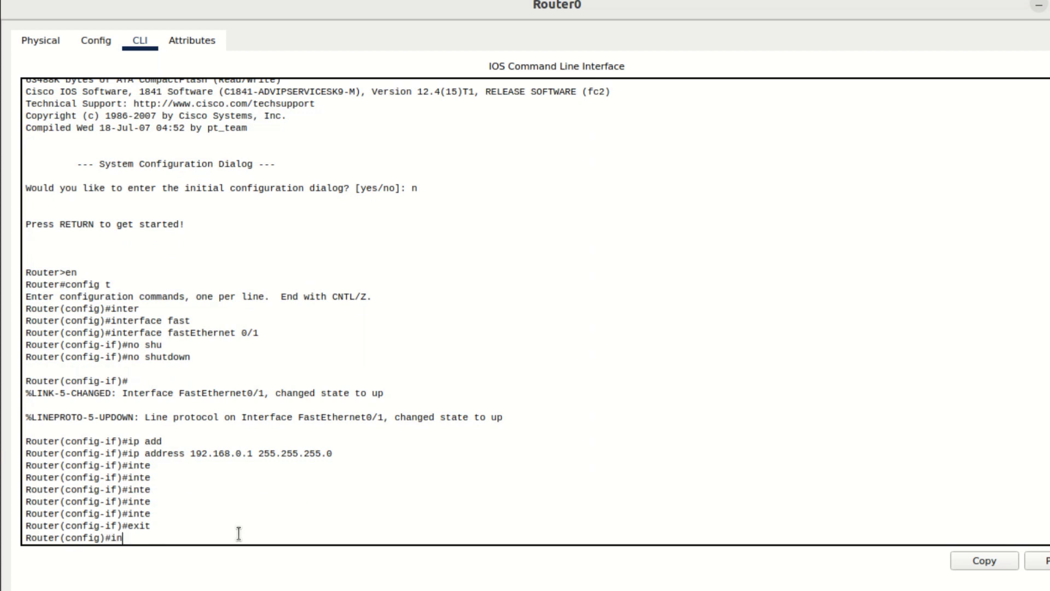
pyautogui.press('Tab')
pyautogui.write('fast')
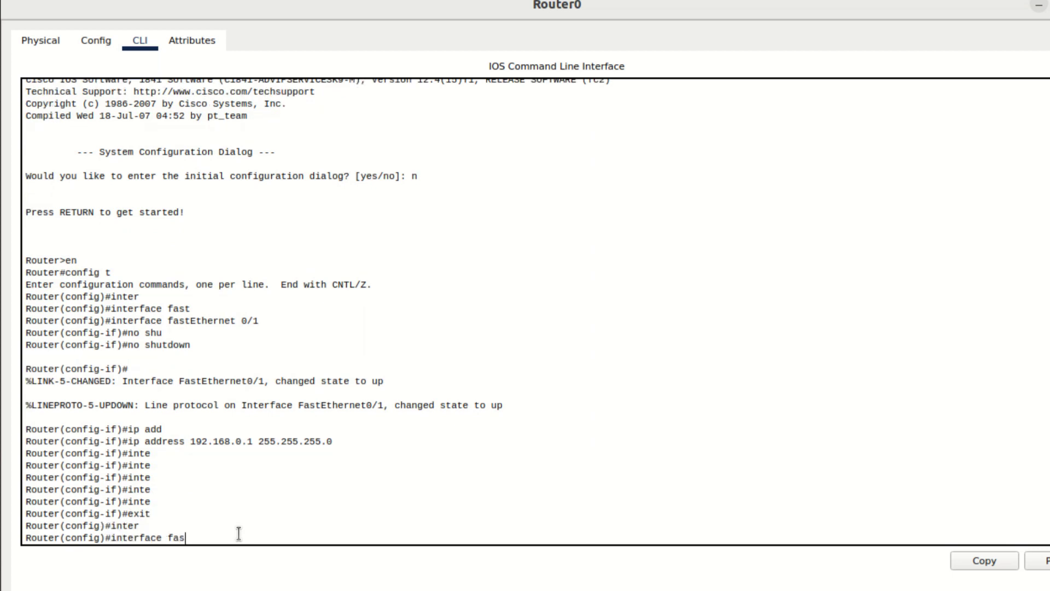
pyautogui.press('Tab')
pyautogui.write('0')
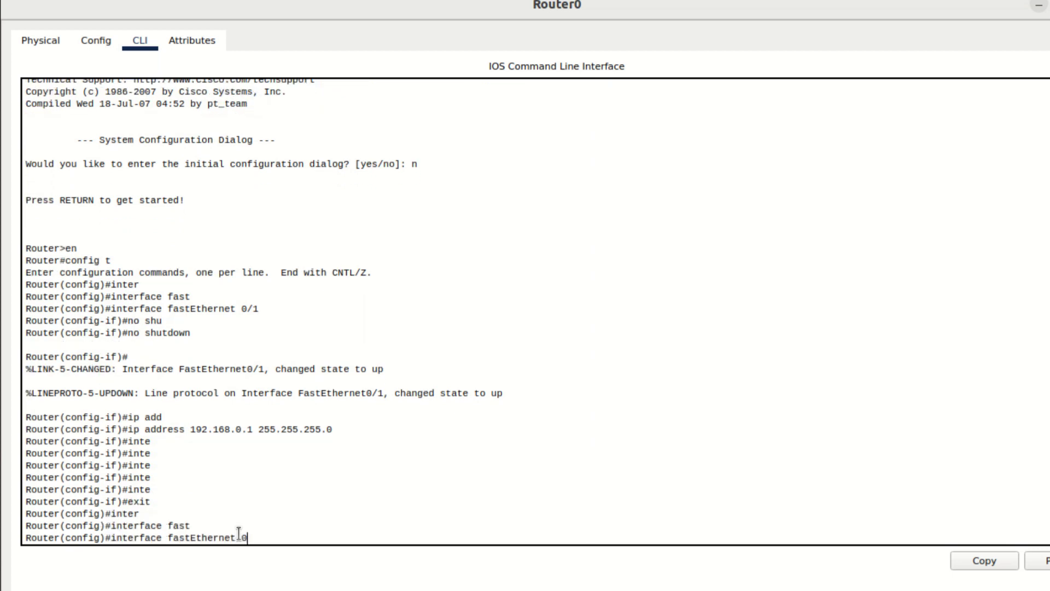
pyautogui.write('/1.1')
pyautogui.press('Return')
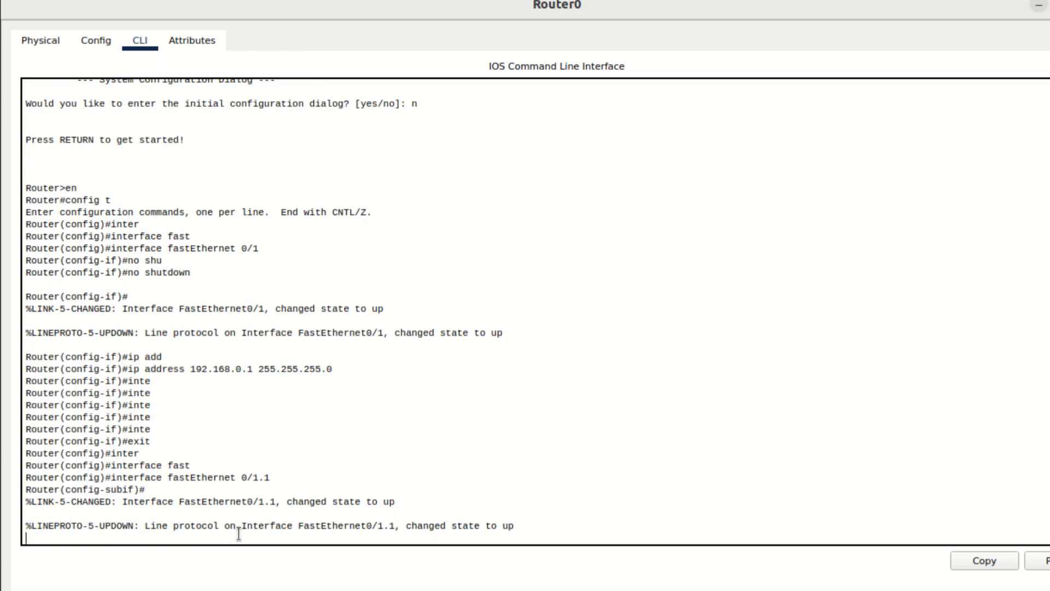
pyautogui.press('Return')
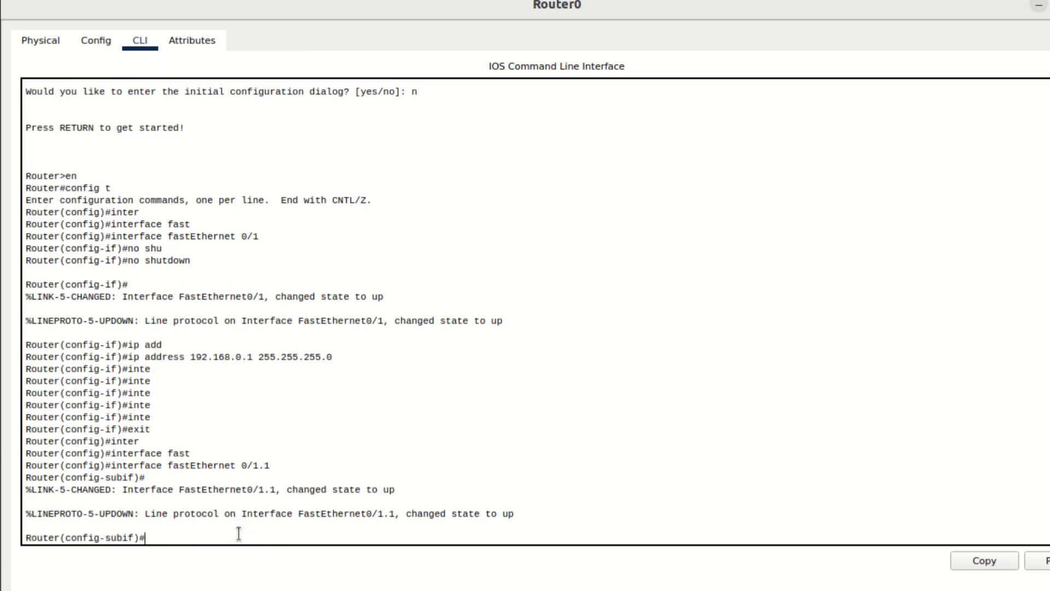
# Step: Set subinterface 0/1.1 to encapsulation dot1Q with VLAN ID 2, consulting the command help for the available options
pyautogui.write('enca')
pyautogui.press('Tab')
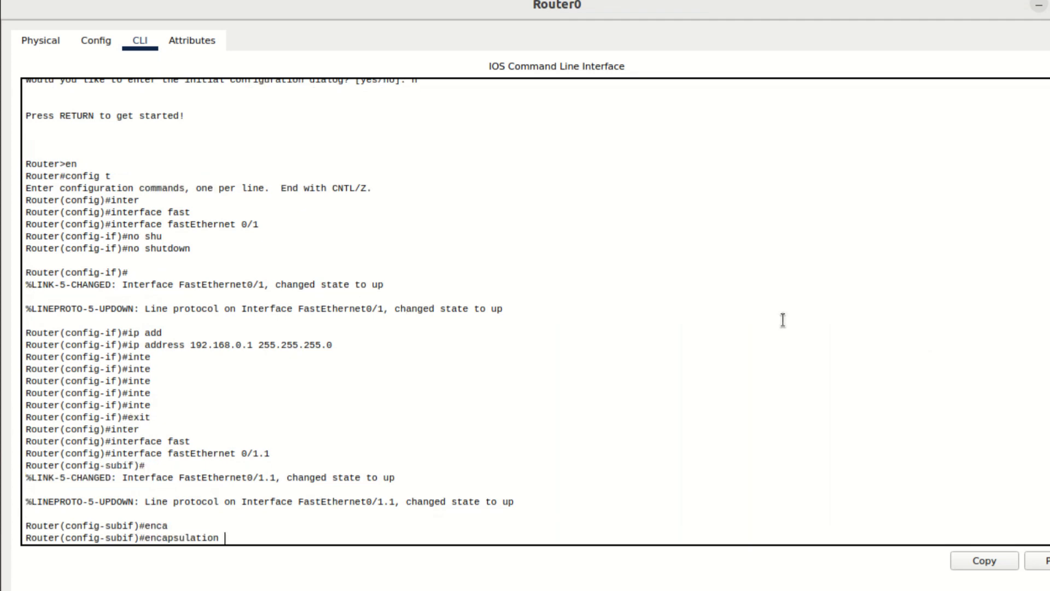
pyautogui.write('?')
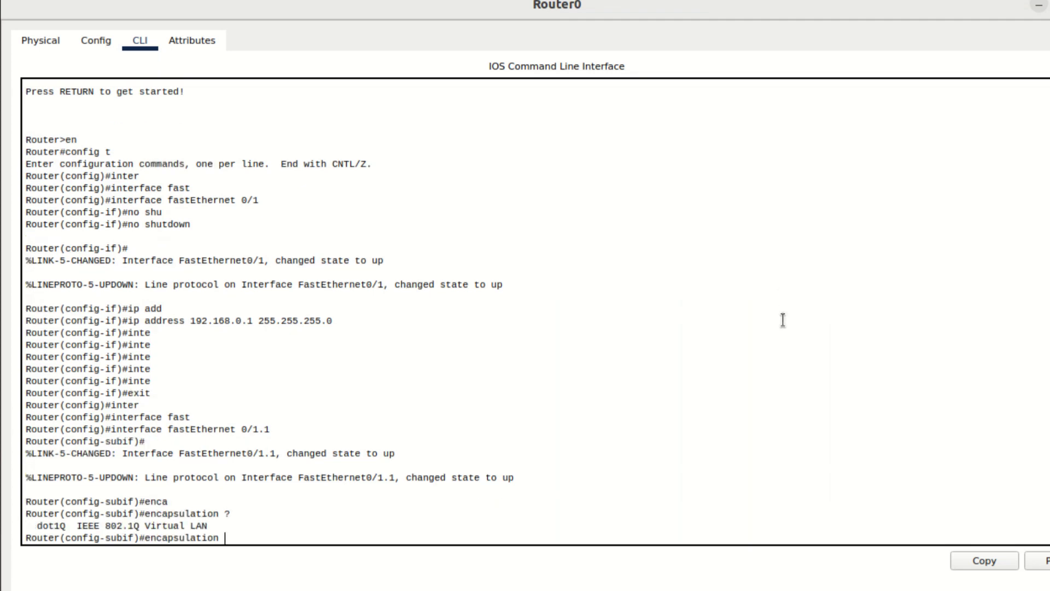
pyautogui.write('do')
pyautogui.press('Tab')
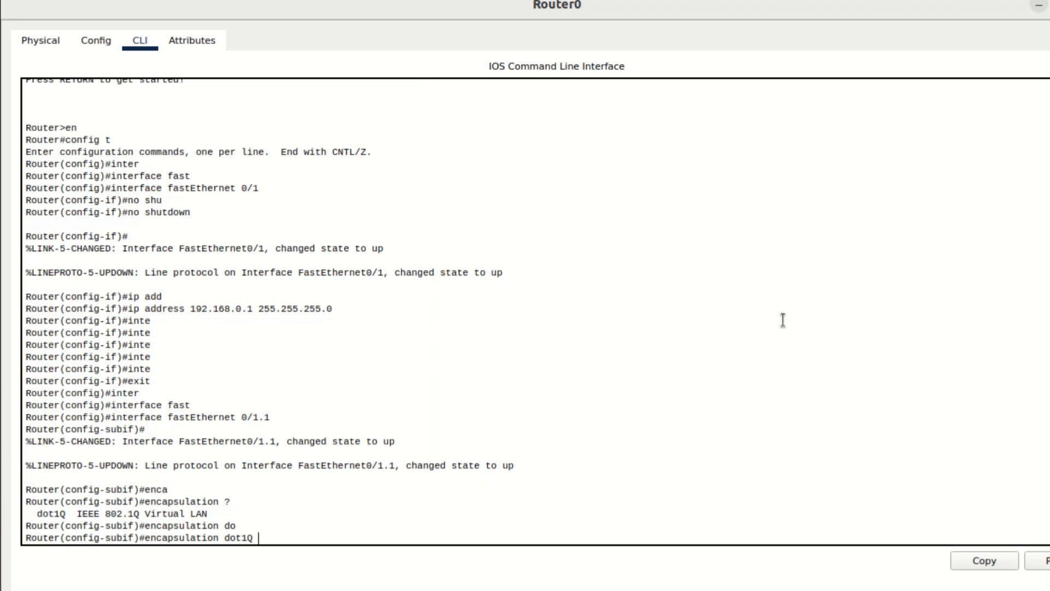
pyautogui.write('?')
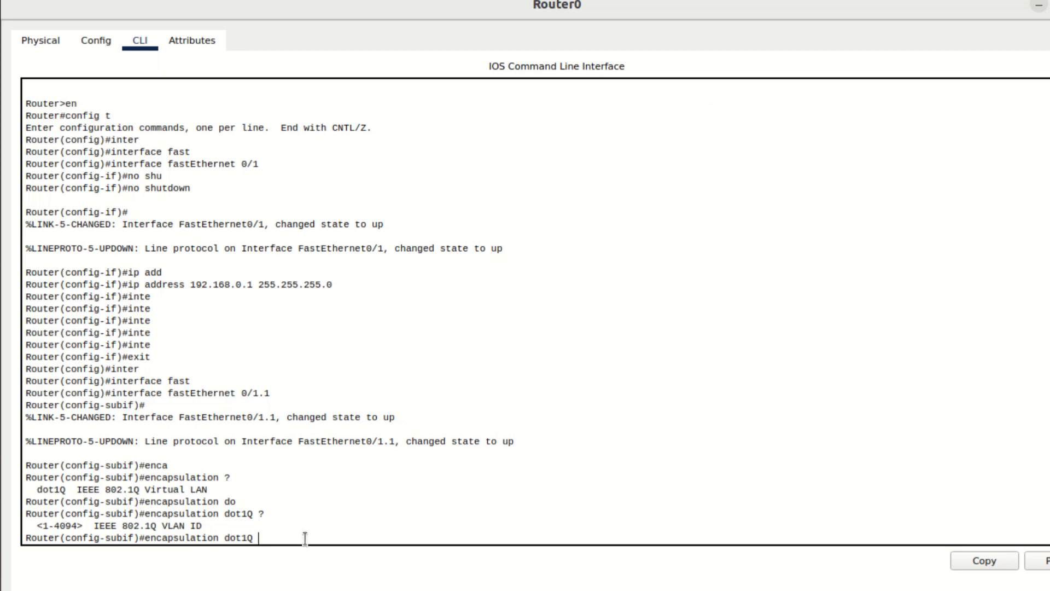
pyautogui.write('2')
pyautogui.press('Return')
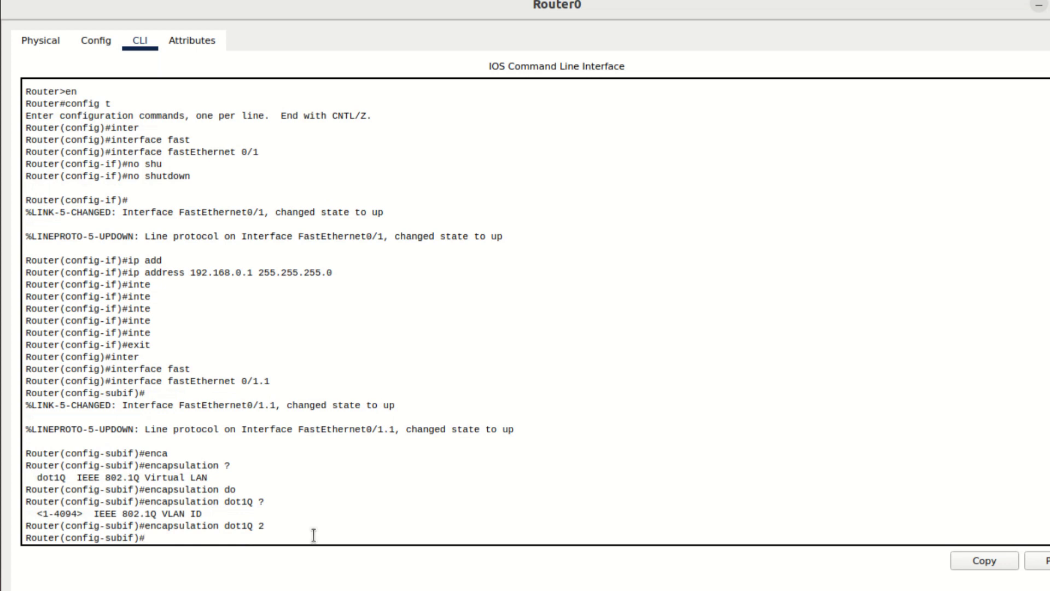
# Step: Assign IP address 192.168.8.1 with mask 255.255.255.0 to subinterface fastEthernet 0/1.1
pyautogui.write('ip add')
pyautogui.press('Tab')
pyautogui.write('192.168')
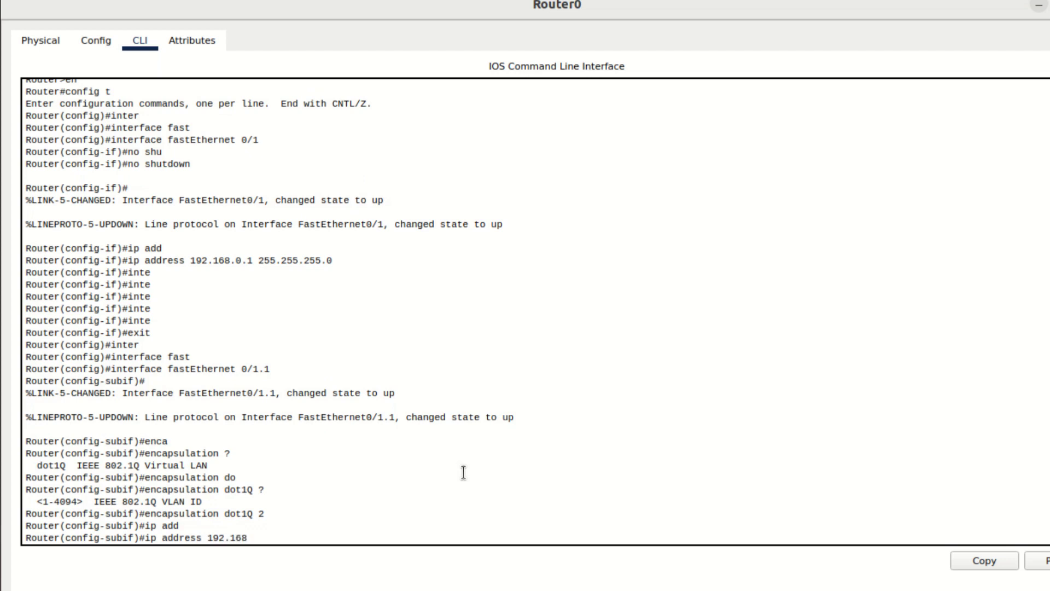
pyautogui.write('.')
pyautogui.write('8.1 255.255.255.0')
pyautogui.press('Return')
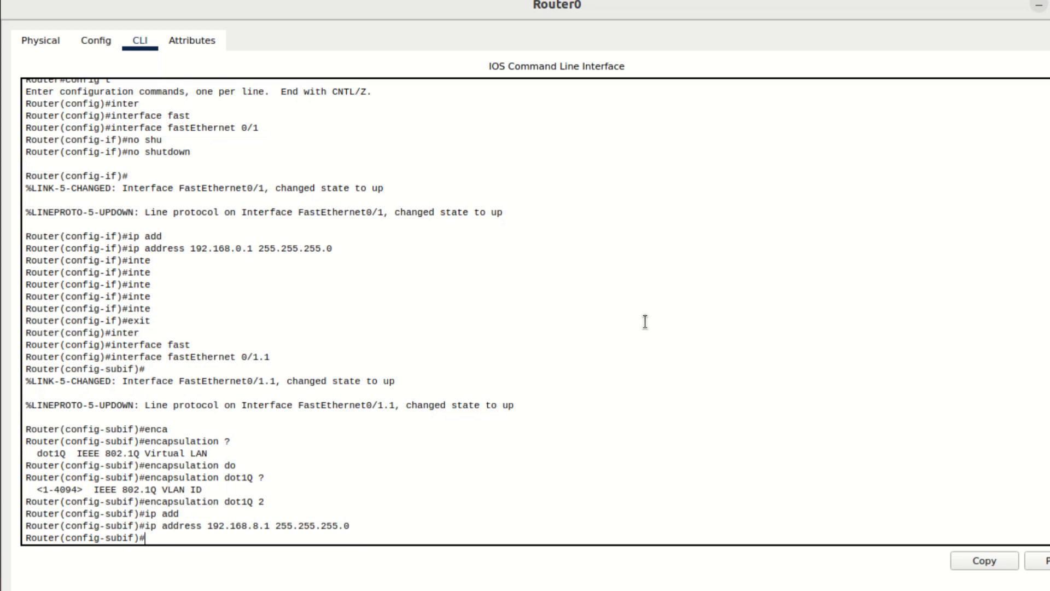
# Step: Exit the 0/1.1 subinterface and create subinterface fastEthernet 0/1.2 on Router0
pyautogui.write('exit')
pyautogui.press('Return')
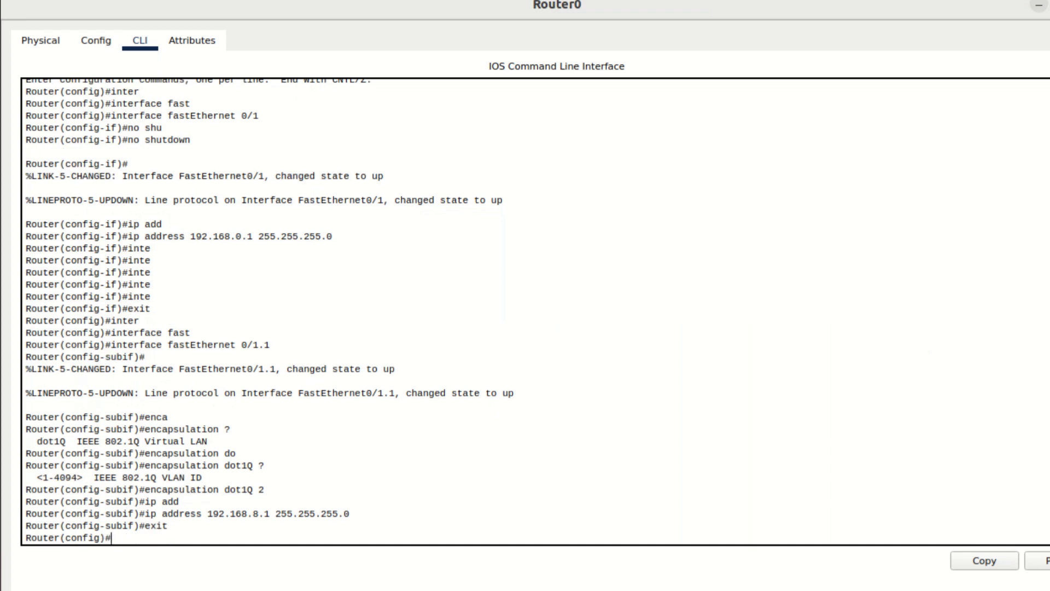
pyautogui.write('inter')
pyautogui.press('Tab')
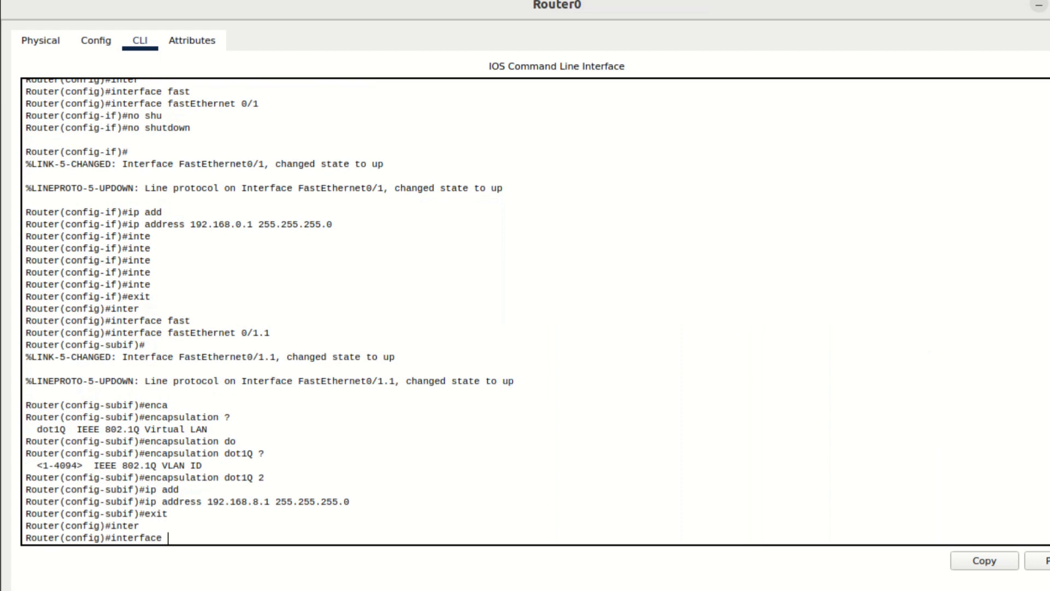
pyautogui.write('fast')
pyautogui.press('Tab')
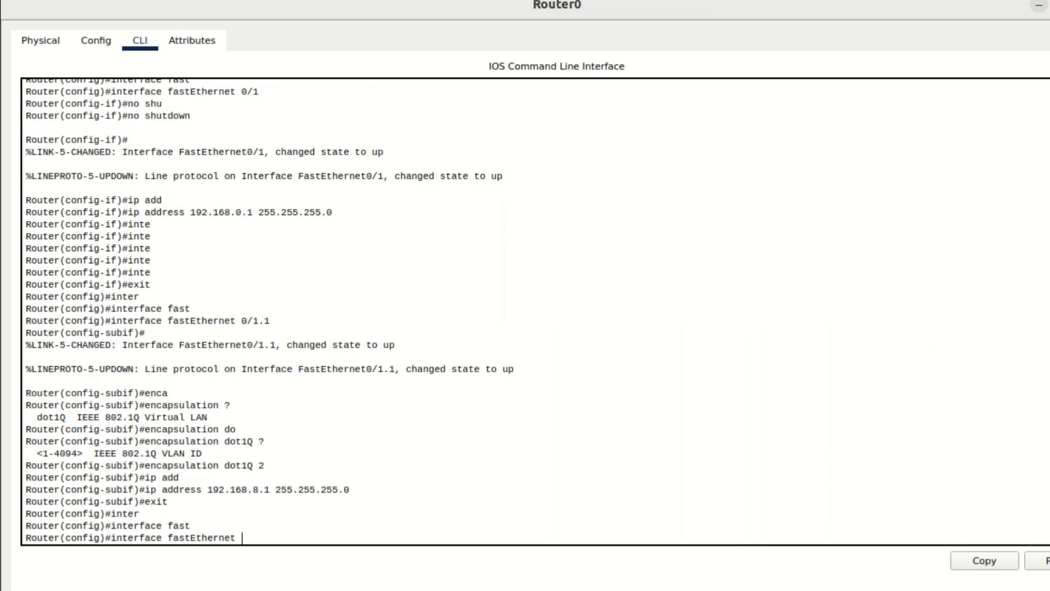
pyautogui.write('0/1.2')
pyautogui.press('Return')
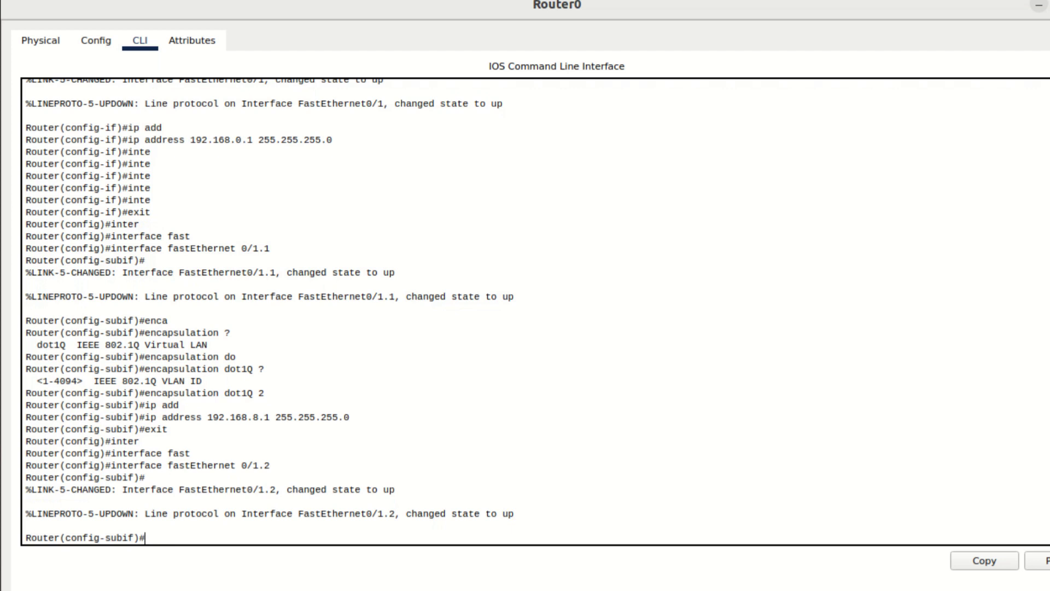
# Step: Set subinterface fastEthernet 0/1.2 to encapsulation dot1Q with VLAN ID 3
pyautogui.write('en')
pyautogui.press('Tab')
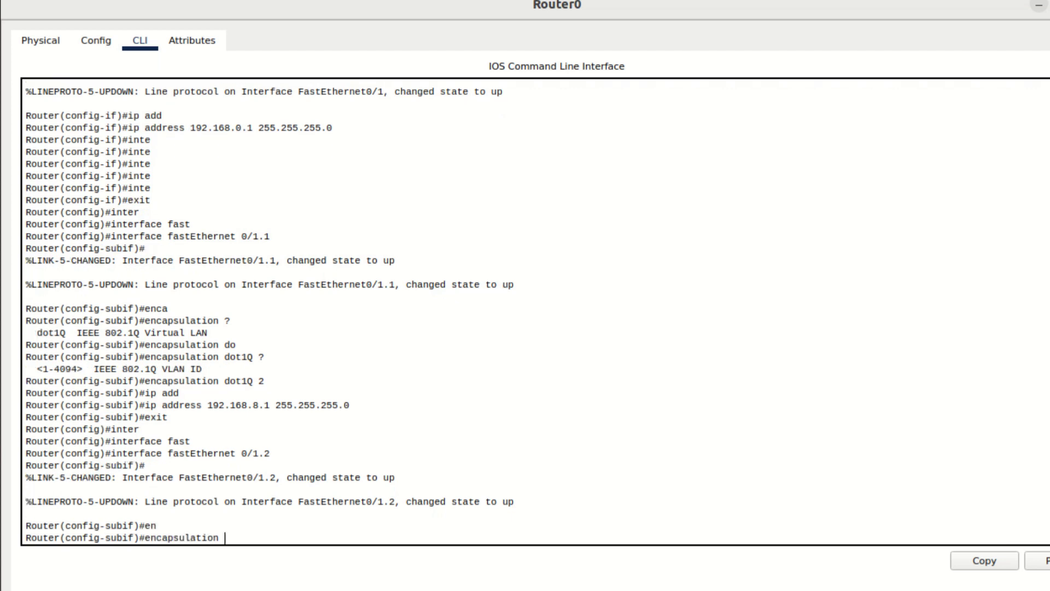
pyautogui.write('d')
pyautogui.press('Tab')
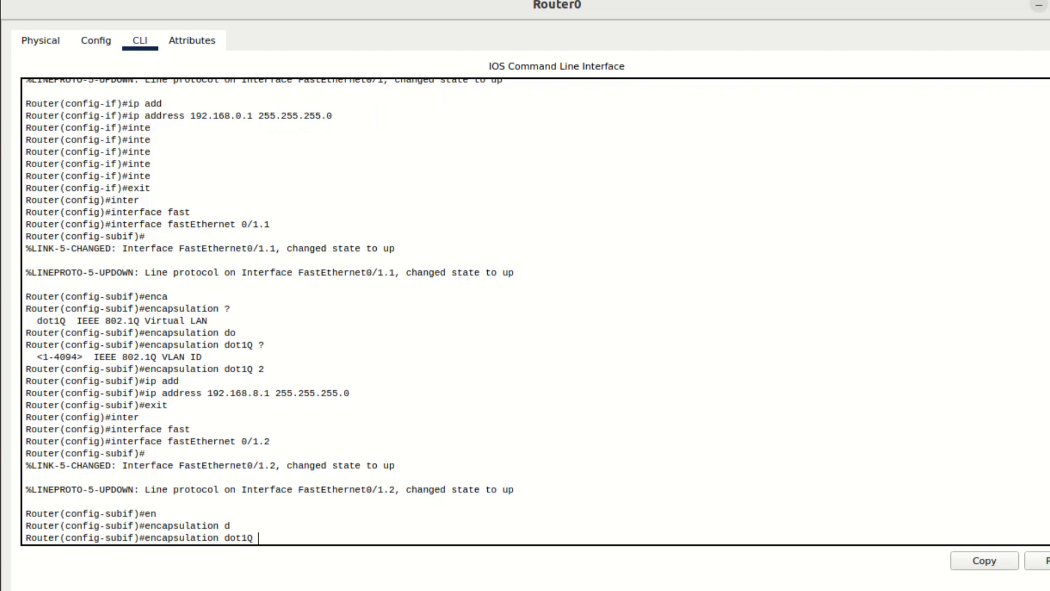
pyautogui.write('3')
pyautogui.press('Return')
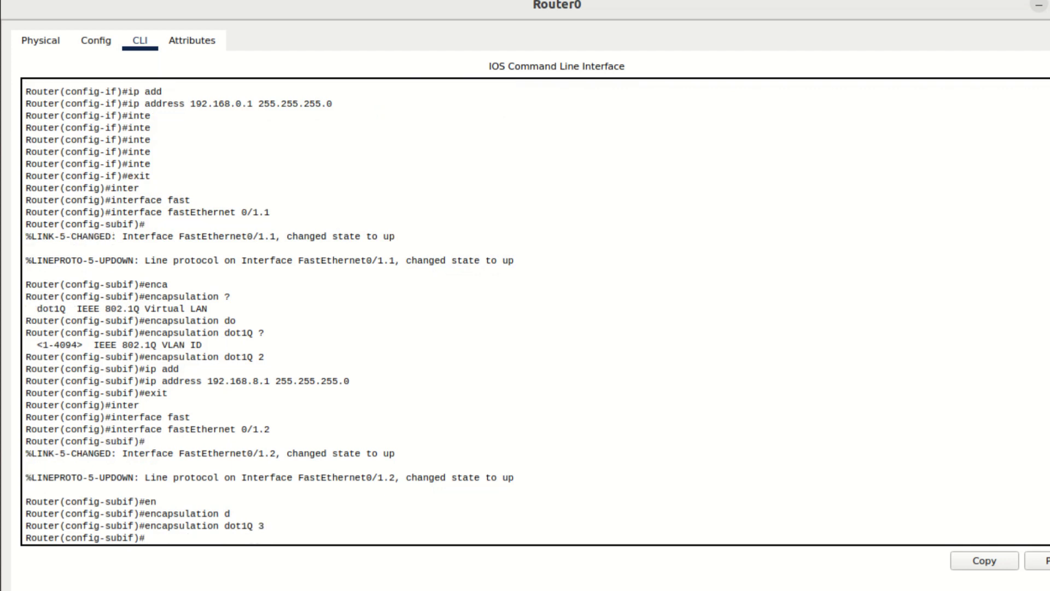
# Step: Assign IP address 192.168.1.1 with mask 255.255.255.0 to subinterface fastEthernet 0/1.2 and exit its configuration
pyautogui.write('ip add')
pyautogui.press('Tab')
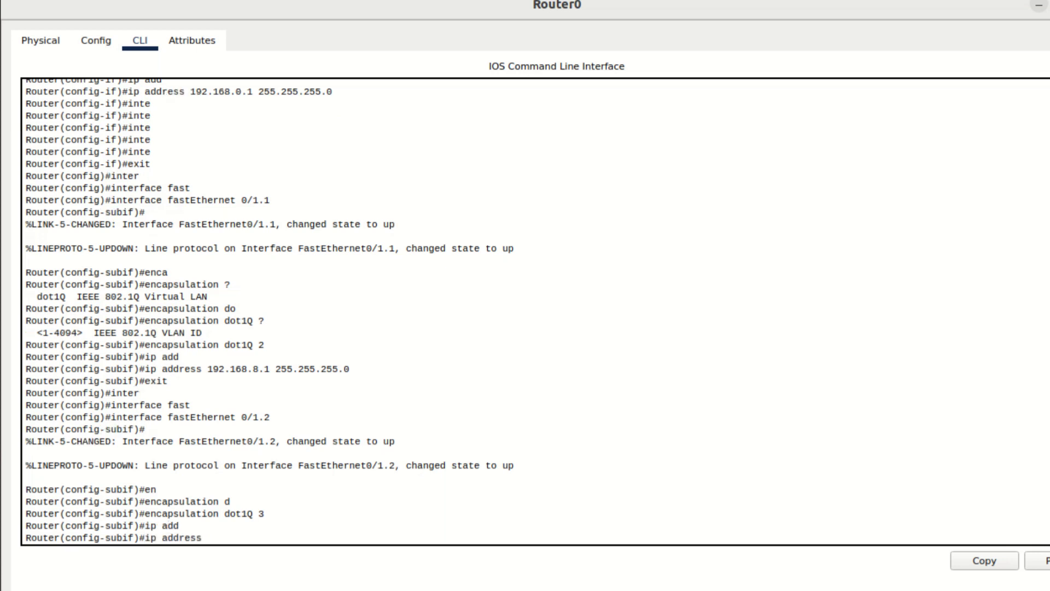
pyautogui.write('192')
pyautogui.write('.168.1.1 255.255.255')
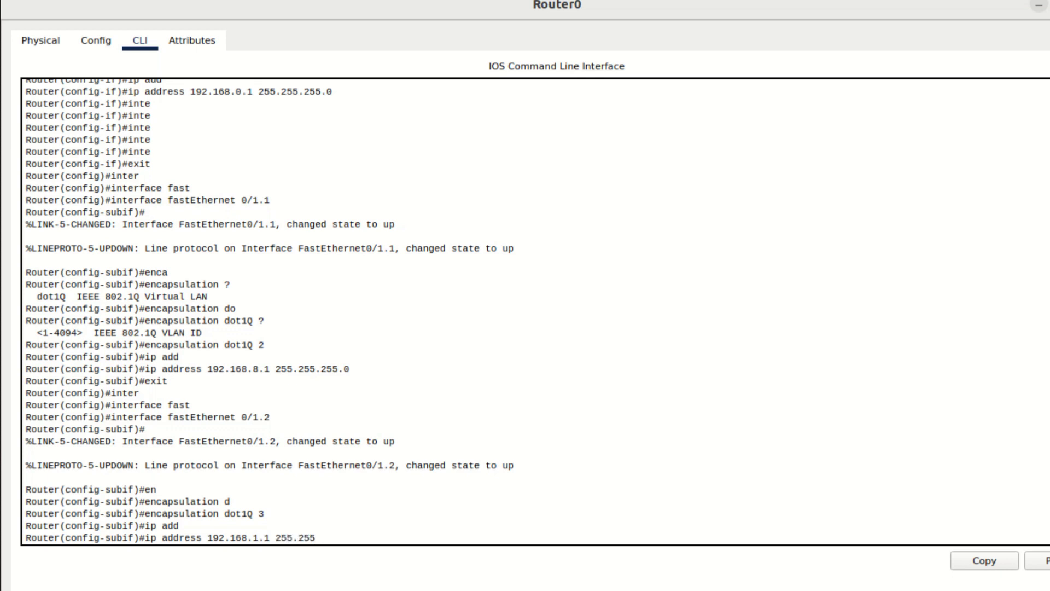
pyautogui.write('.0')
pyautogui.press('Return')
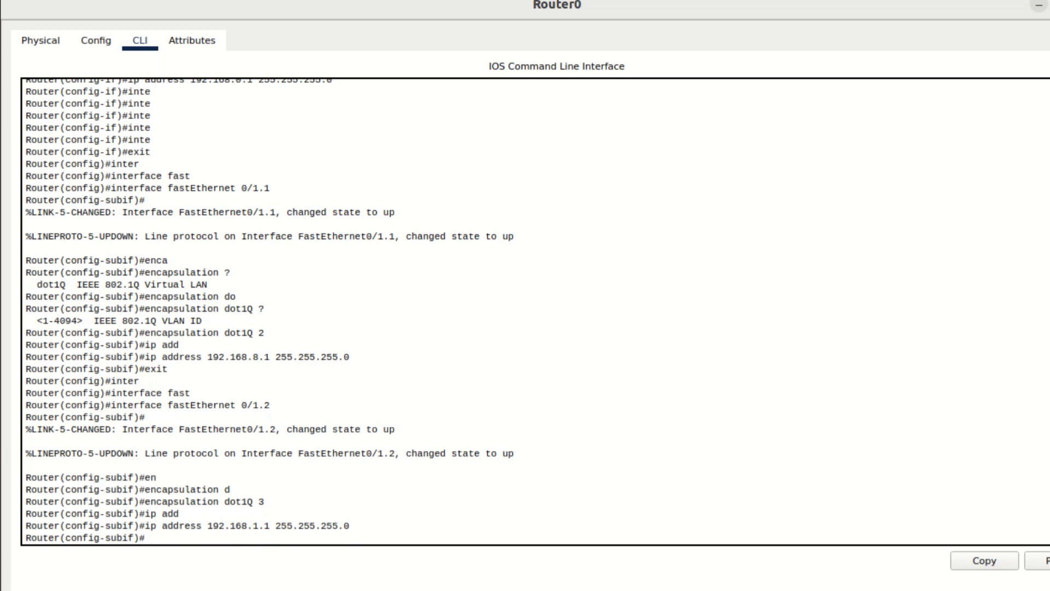
pyautogui.write('exit')
pyautogui.press('Return')
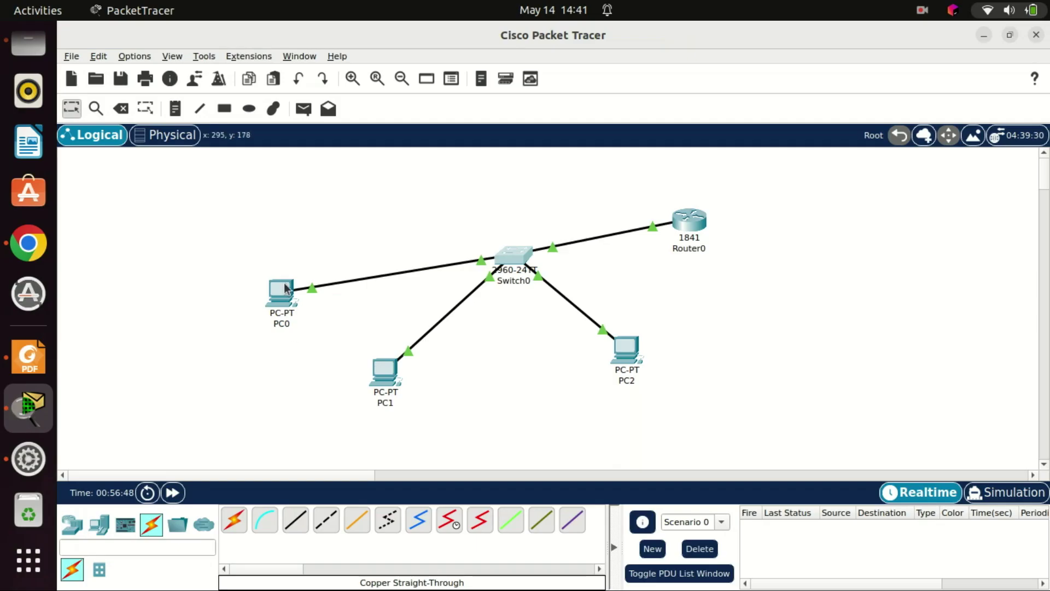
# Step: Set PC0's IPv4 default gateway to 192.168.8.1 in its IP configuration and close the PC0 window
pyautogui.click(282, 291)
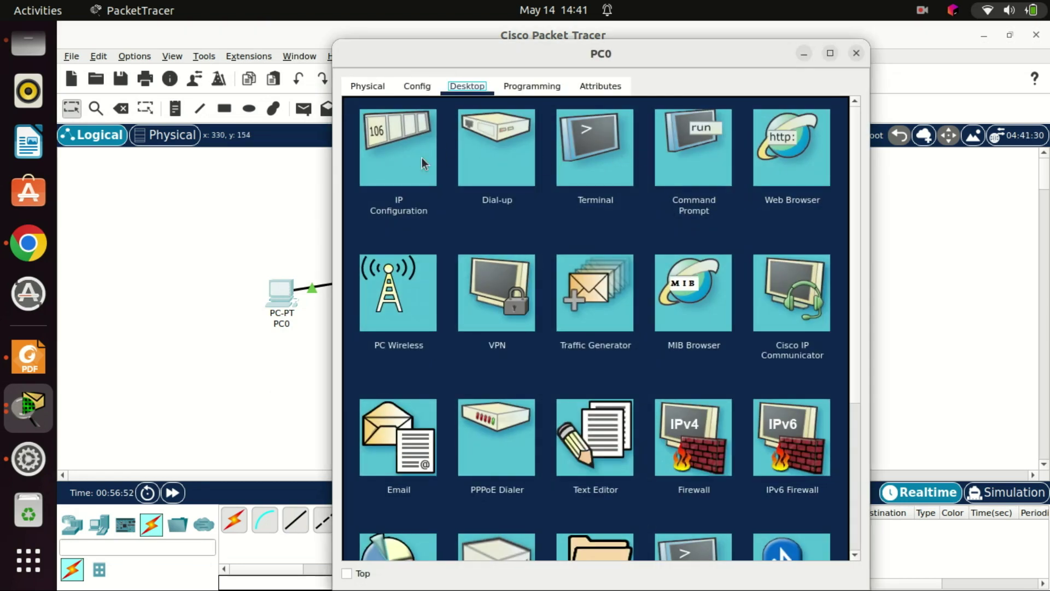
pyautogui.click(402, 152)
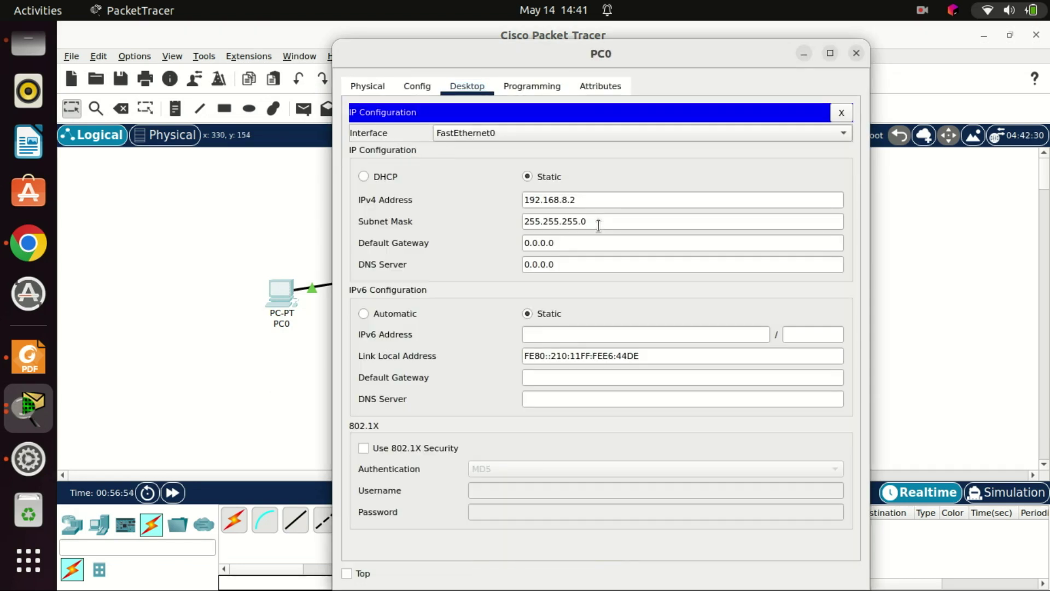
pyautogui.click(559, 242)
pyautogui.moveTo(558, 242); pyautogui.dragTo(491, 242)
pyautogui.write('19')
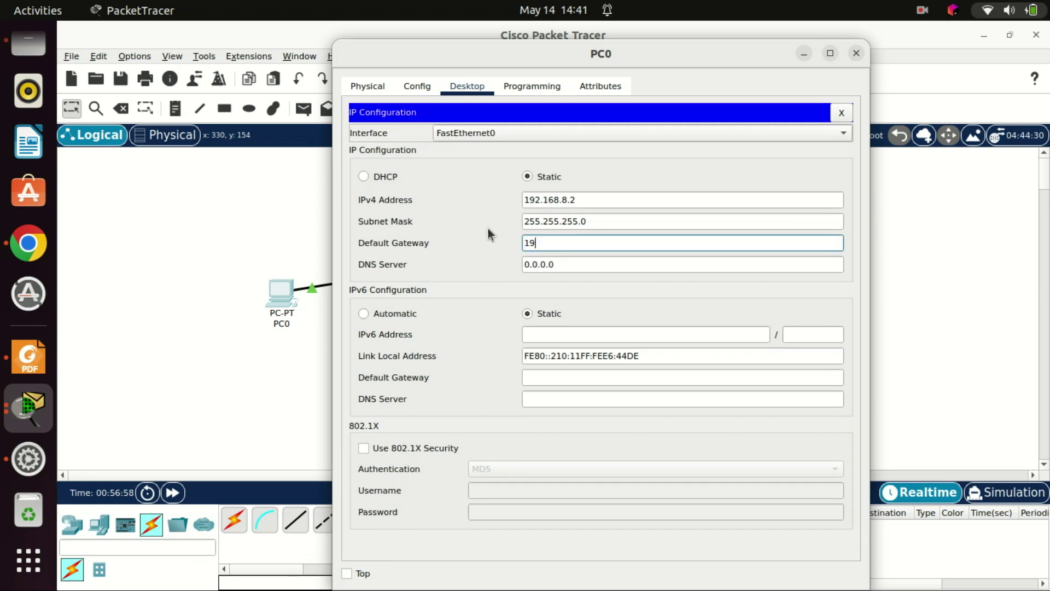
pyautogui.write('2.168.8.1')
pyautogui.click(690, 67)
pyautogui.moveTo(683, 55); pyautogui.dragTo(623, 37)
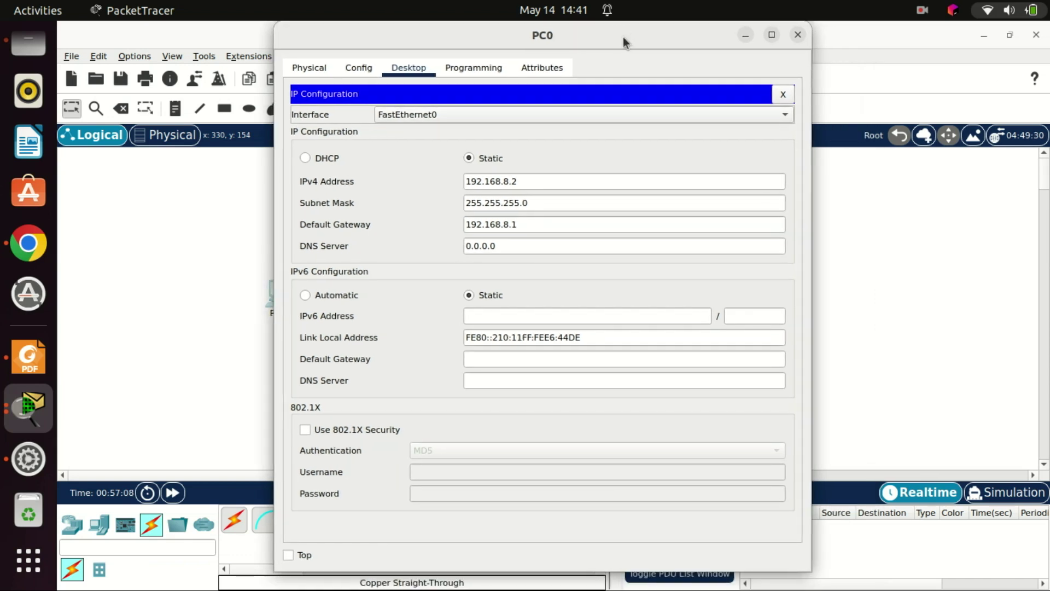
pyautogui.click(798, 35)
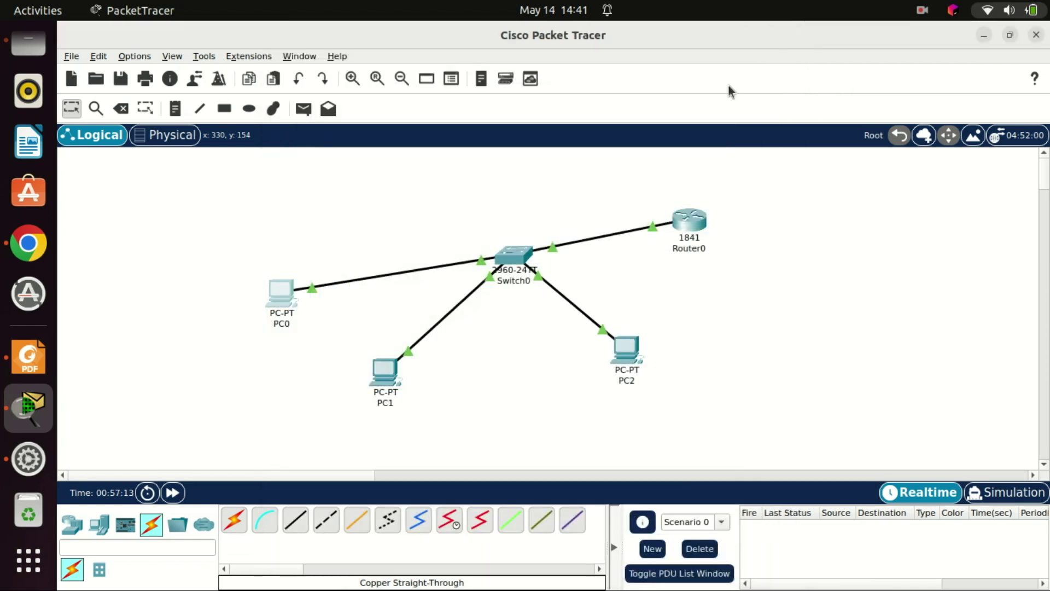
# Step: Set PC1's IPv4 default gateway to 192.168.8.1 in its IP configuration and close the PC1 window
pyautogui.click(386, 364)
pyautogui.click(383, 158)
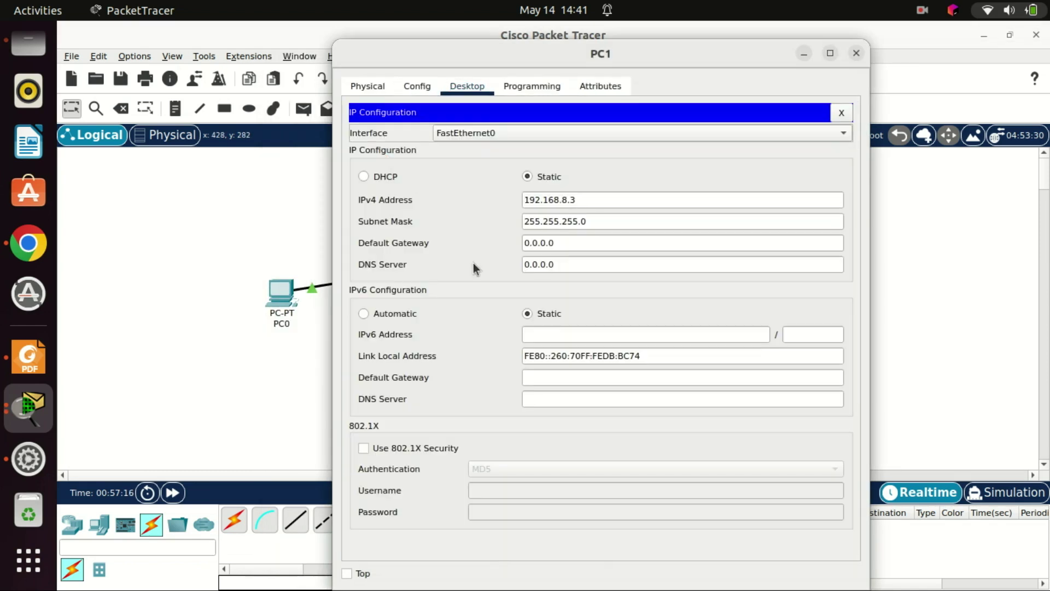
pyautogui.moveTo(550, 243); pyautogui.dragTo(497, 243)
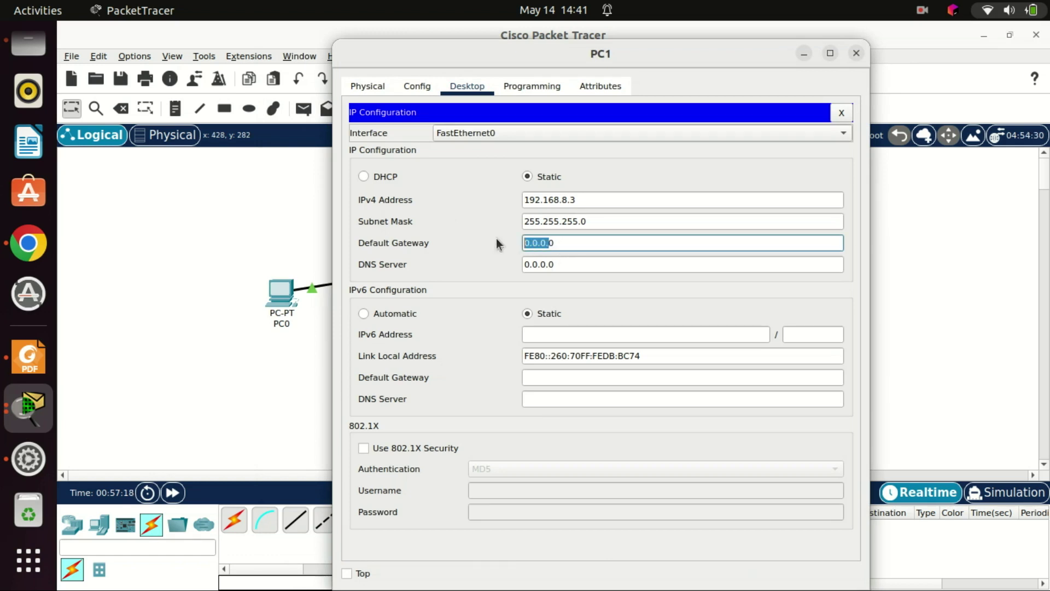
pyautogui.moveTo(563, 241); pyautogui.dragTo(493, 238)
pyautogui.write('192.168.8.1')
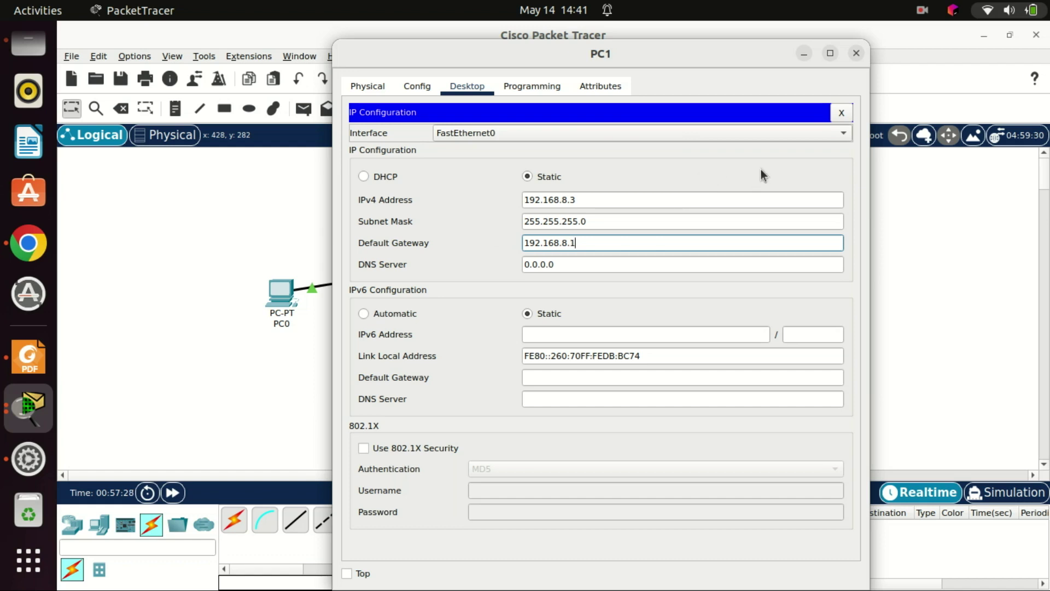
pyautogui.click(856, 54)
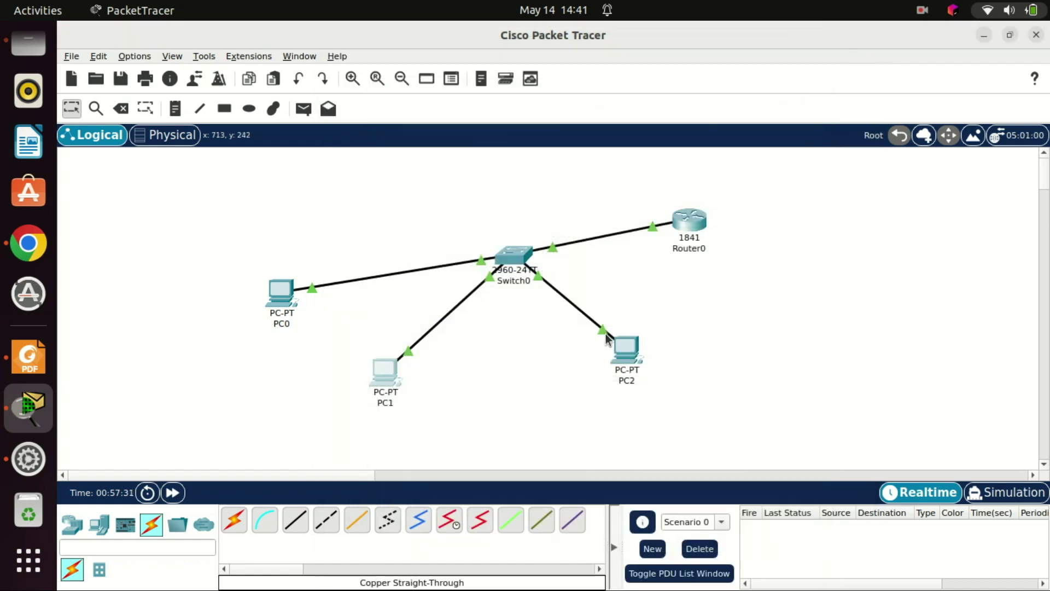
# Step: Set PC2's IPv4 default gateway to 192.168.1.1 in its IP configuration and close the PC2 window
pyautogui.click(626, 353)
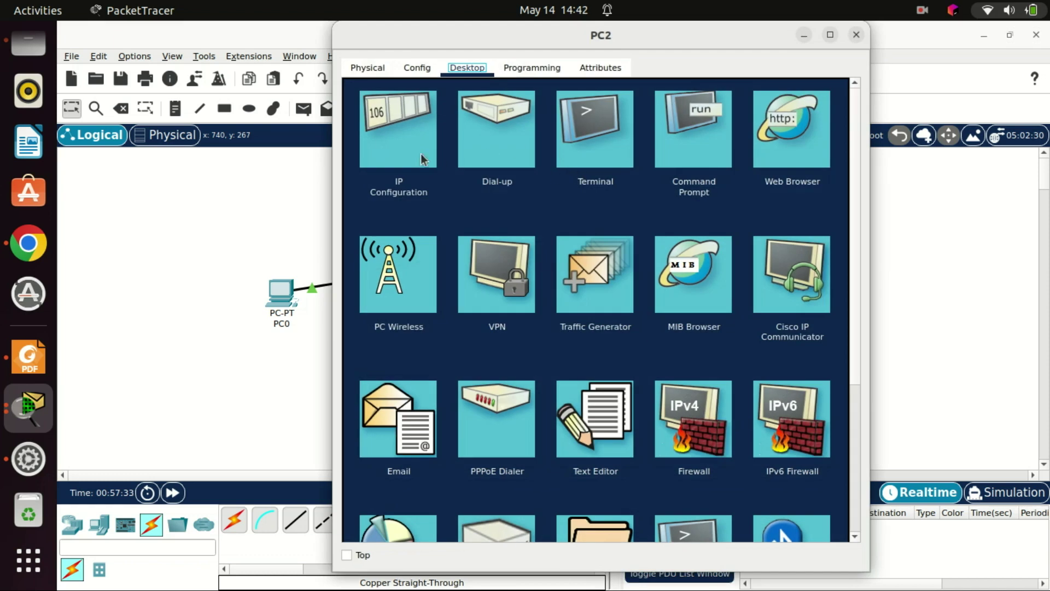
pyautogui.click(392, 142)
pyautogui.moveTo(576, 225); pyautogui.dragTo(506, 226)
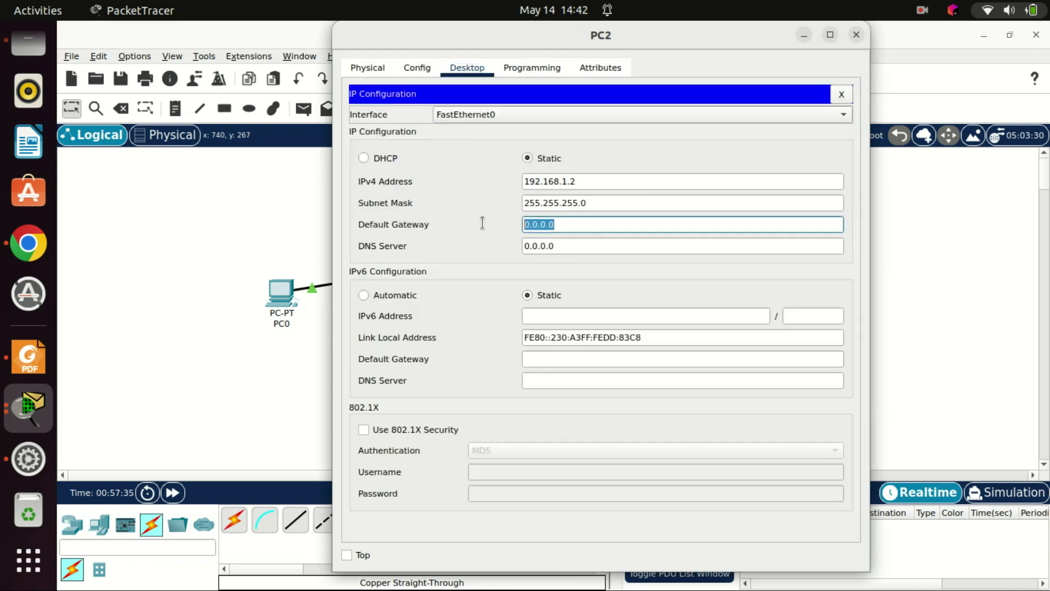
pyautogui.write('192.168.1.1')
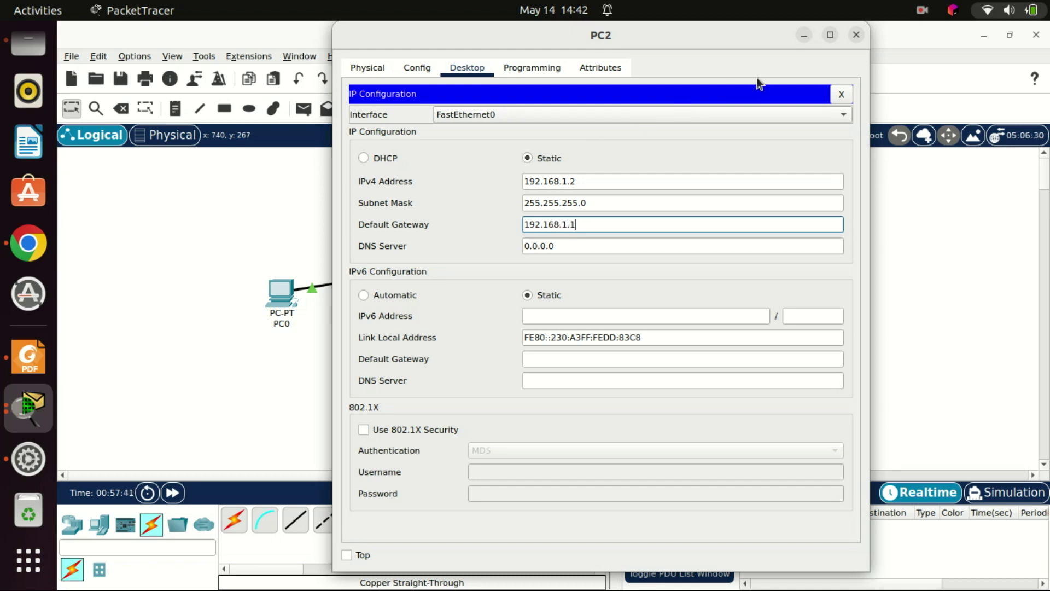
pyautogui.click(857, 39)
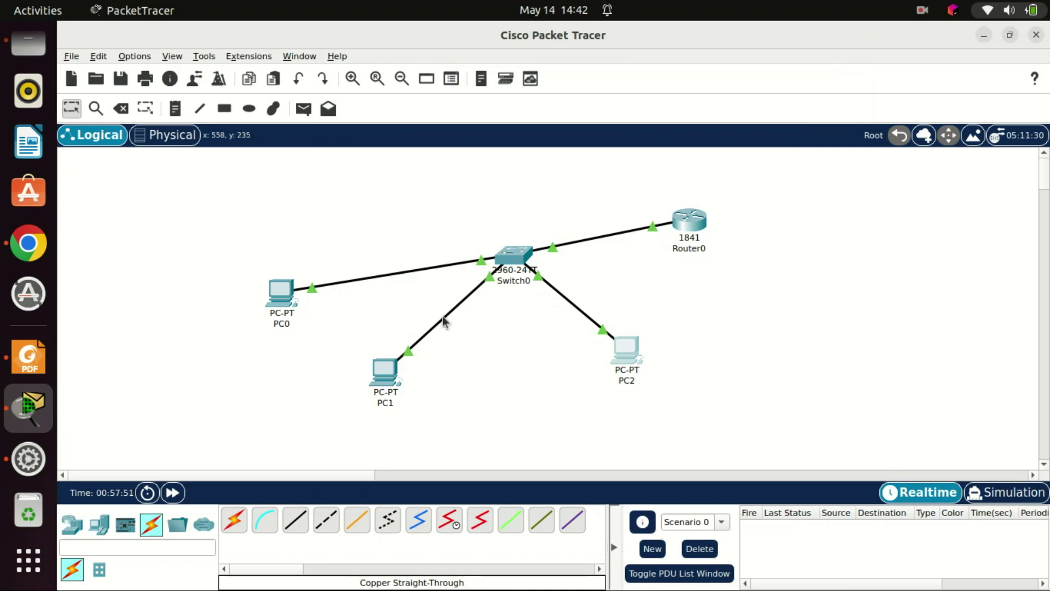
# Step: Ping the gateway 192.168.8.1 from PC0's command prompt and close the PC0 window
pyautogui.click(278, 293)
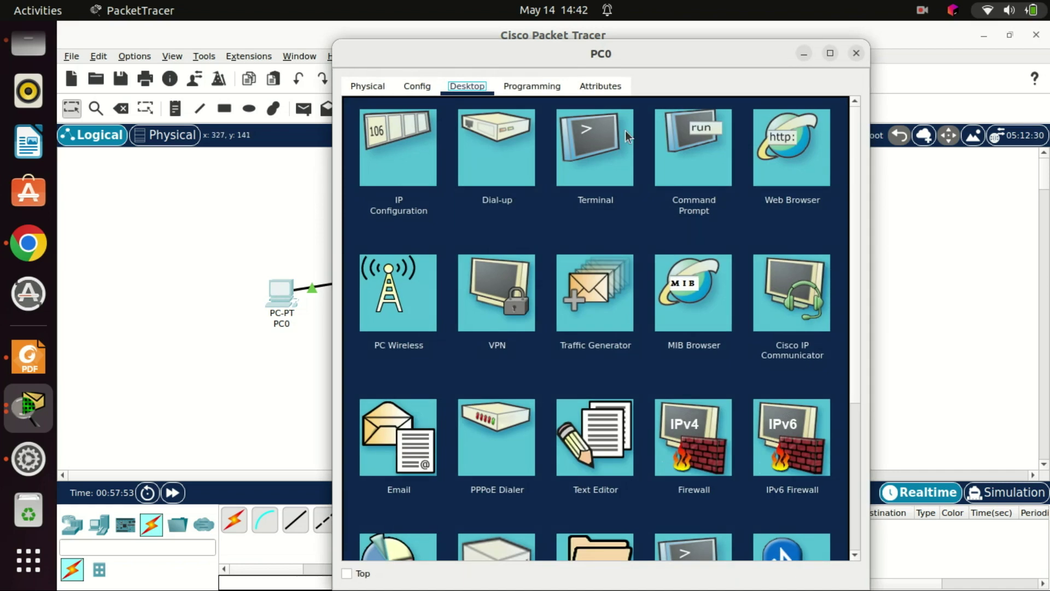
pyautogui.click(684, 152)
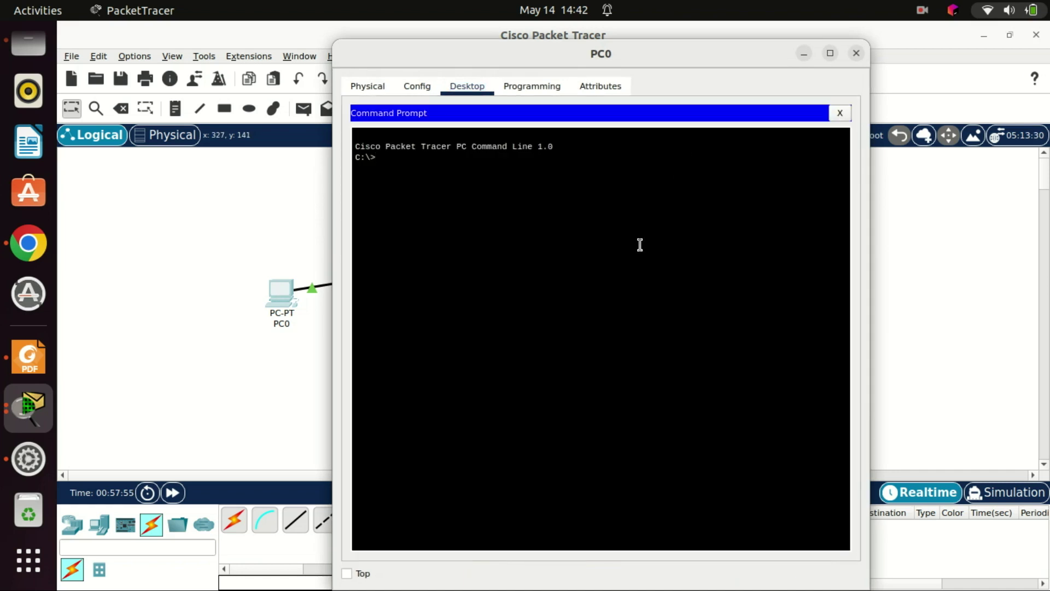
pyautogui.write('ping 192.168.8.1')
pyautogui.press('Return')
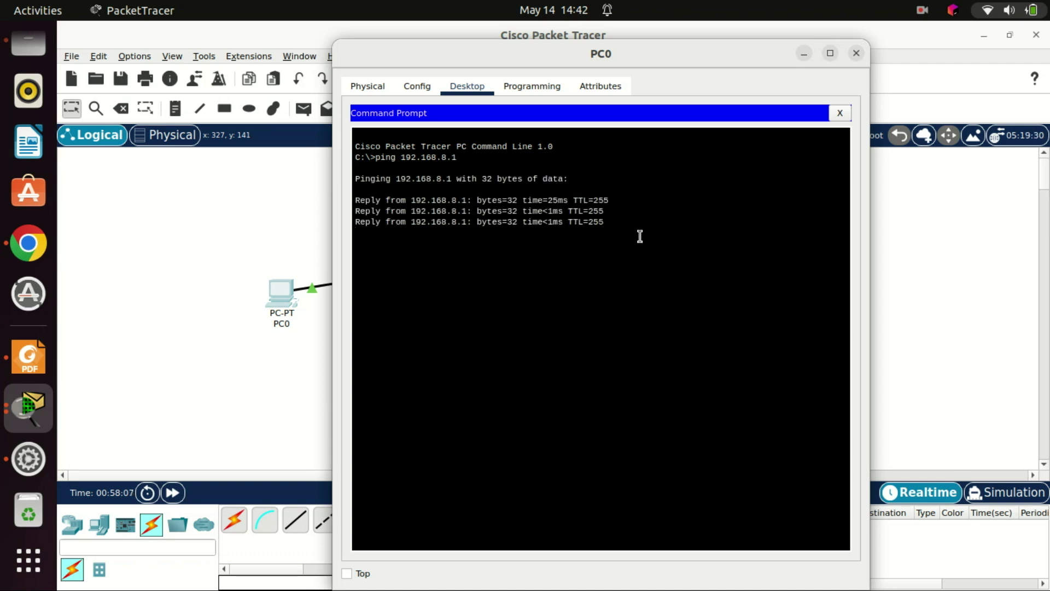
pyautogui.click(858, 53)
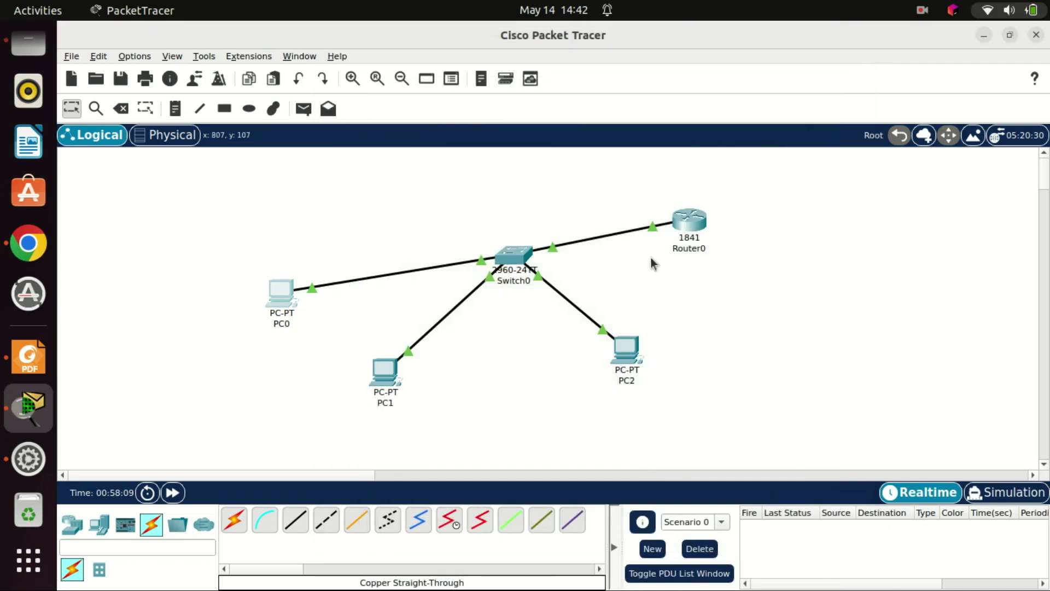
# Step: Ping the gateway 192.168.1.1 from PC2's command prompt and close the PC2 window
pyautogui.click(637, 353)
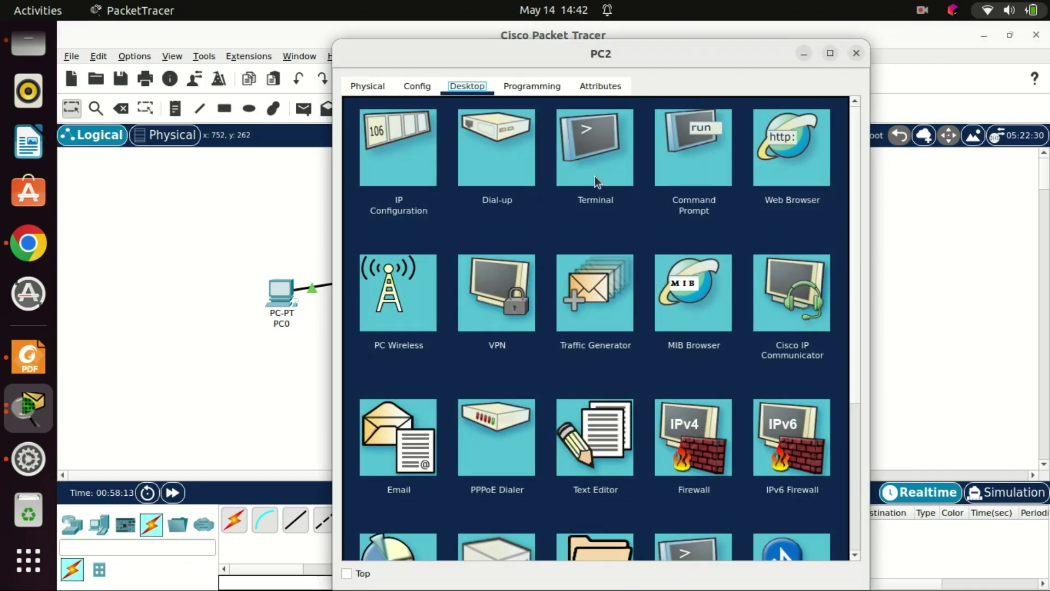
pyautogui.click(698, 153)
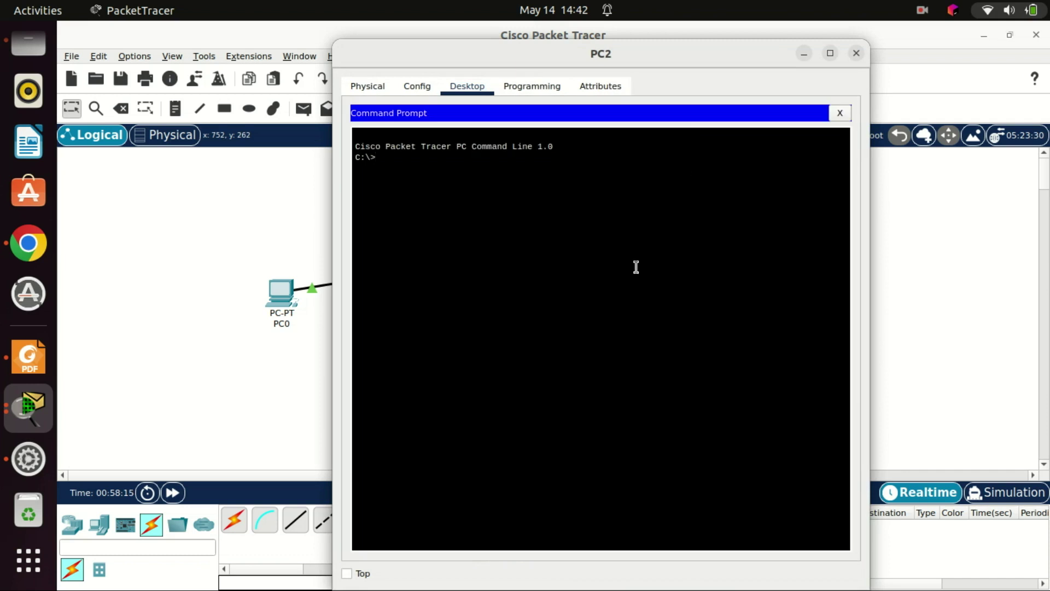
pyautogui.write('ping 192.168.1.1')
pyautogui.press('Return')
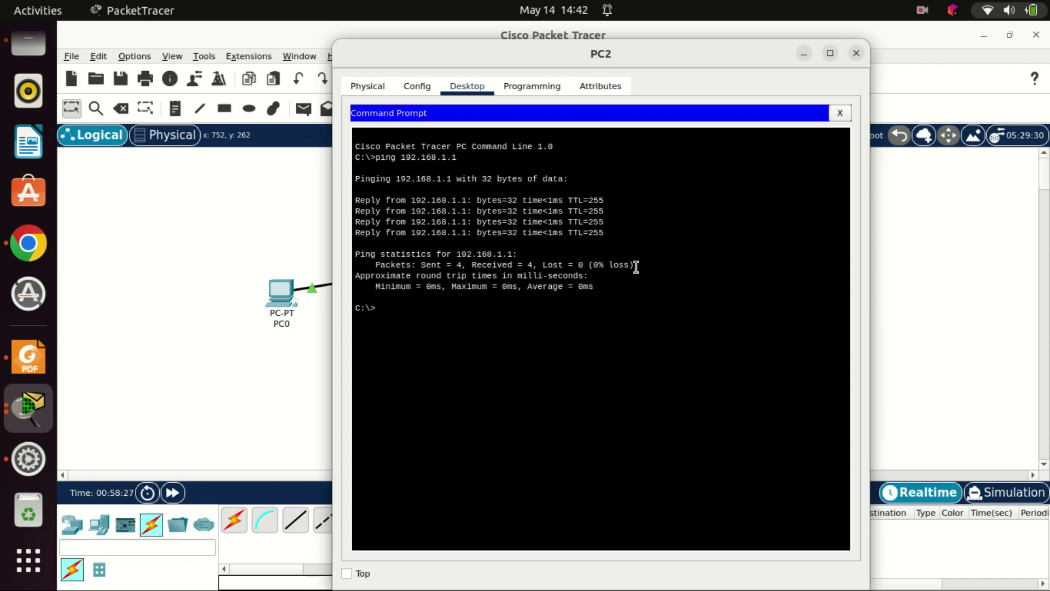
pyautogui.click(862, 57)
# Step: Test inter-VLAN connectivity by pinging PC2 at 192.168.1.2 from PC0's command prompt, and close the PC0 window
pyautogui.click(281, 291)
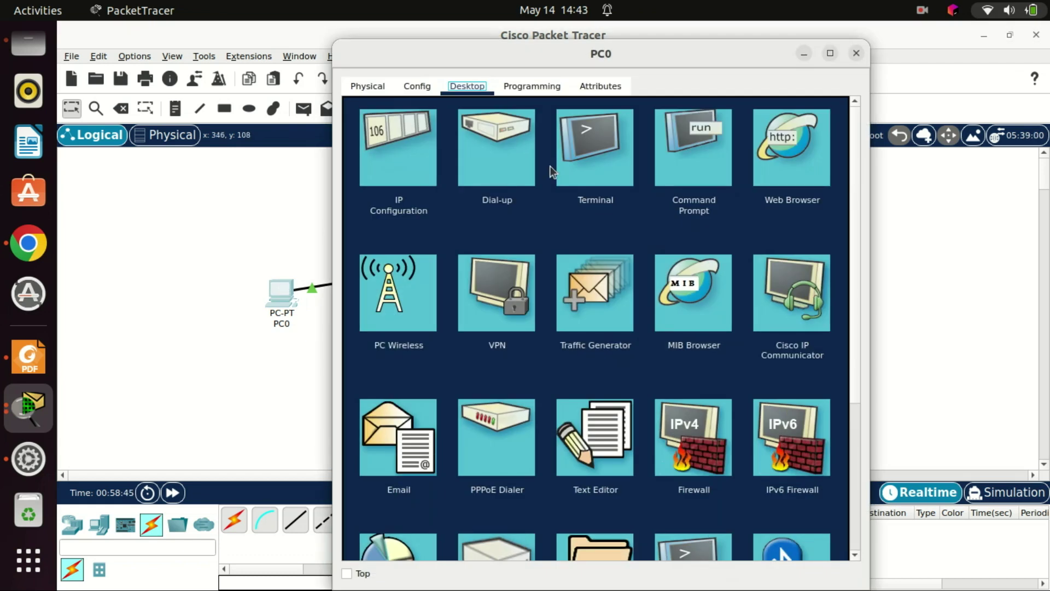
pyautogui.click(696, 152)
pyautogui.write('ping 192.168.1.')
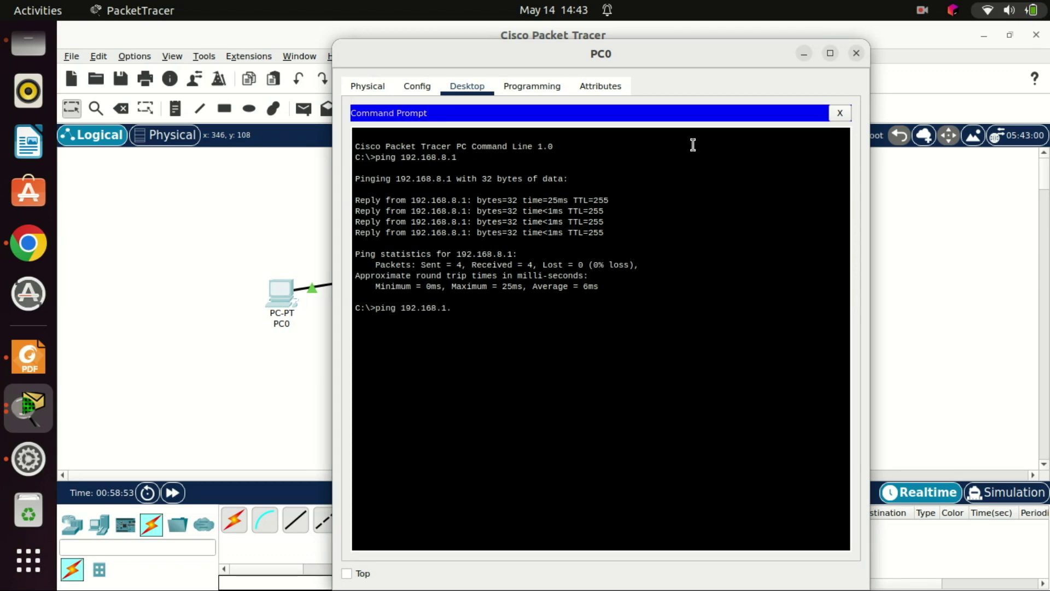
pyautogui.write('2')
pyautogui.press('Return')
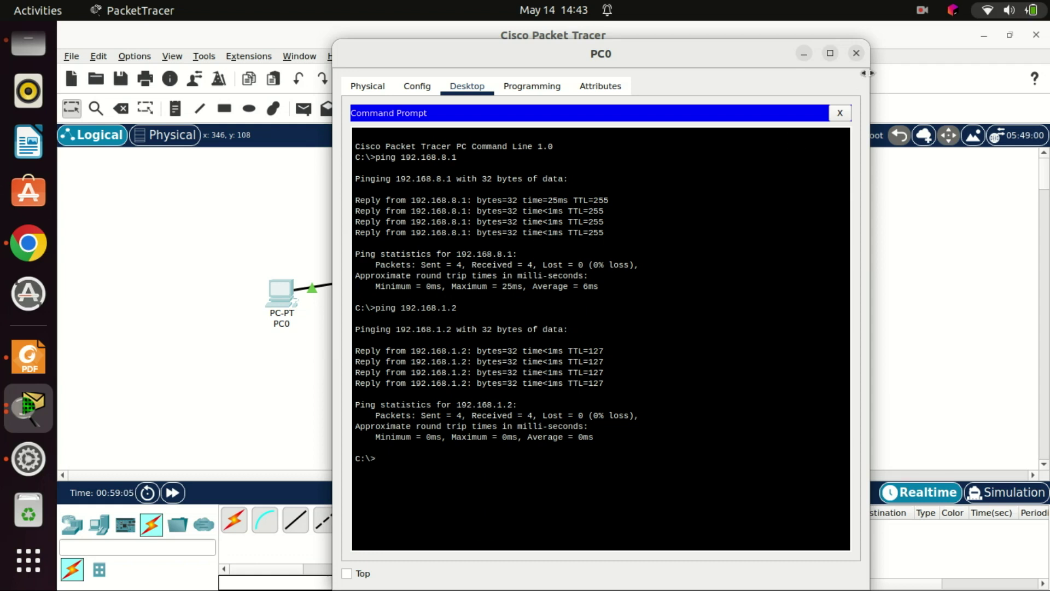
pyautogui.click(857, 54)
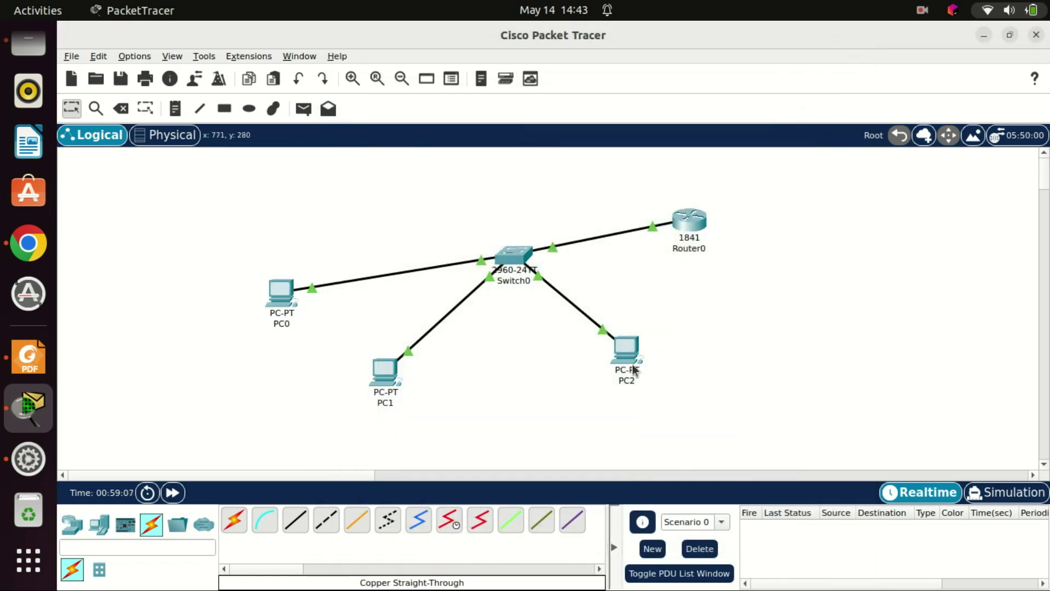
# Step: Check PC2's IP configuration, and ping 192.168.8.2 in the other VLAN from PC2's command prompt
pyautogui.click(624, 343)
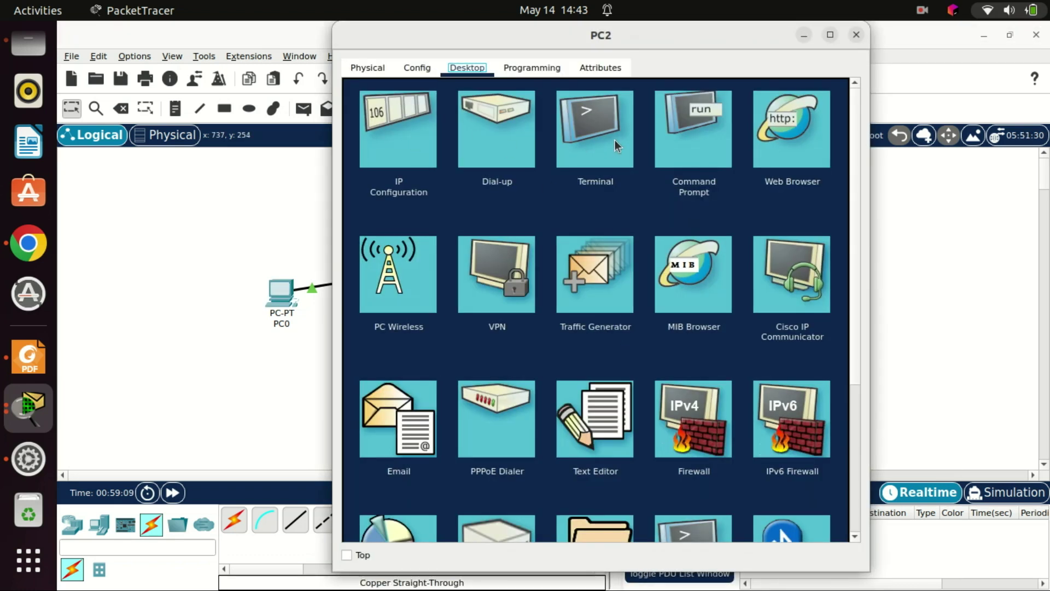
pyautogui.click(385, 139)
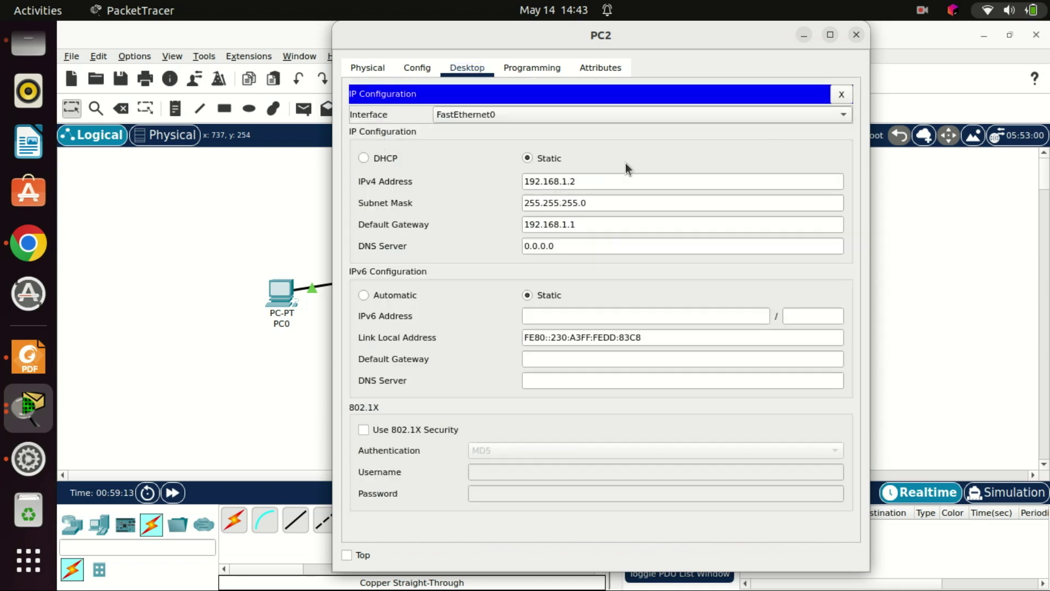
pyautogui.click(856, 35)
pyautogui.click(630, 339)
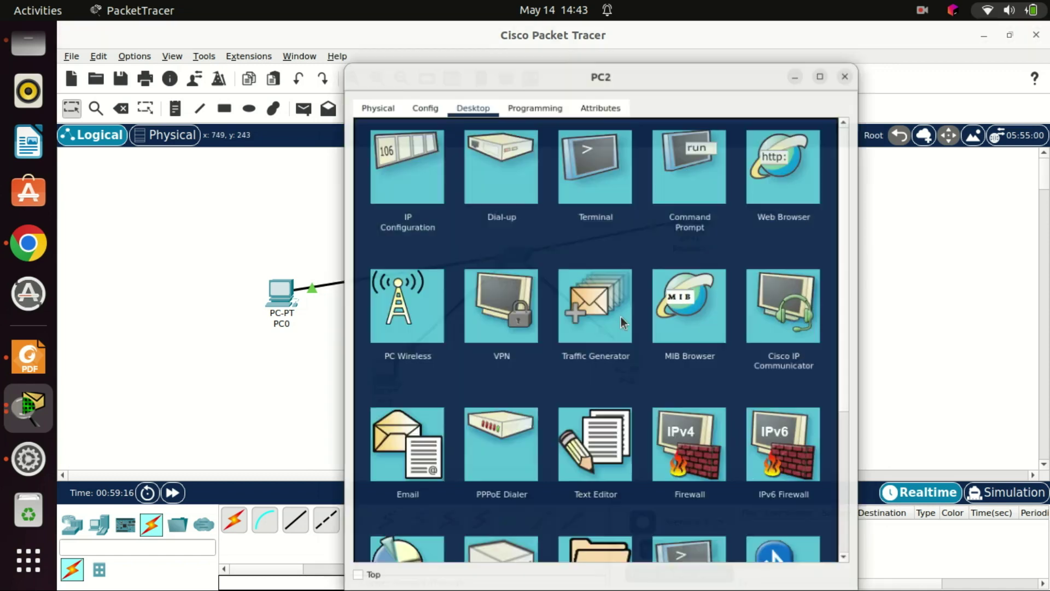
pyautogui.click(686, 155)
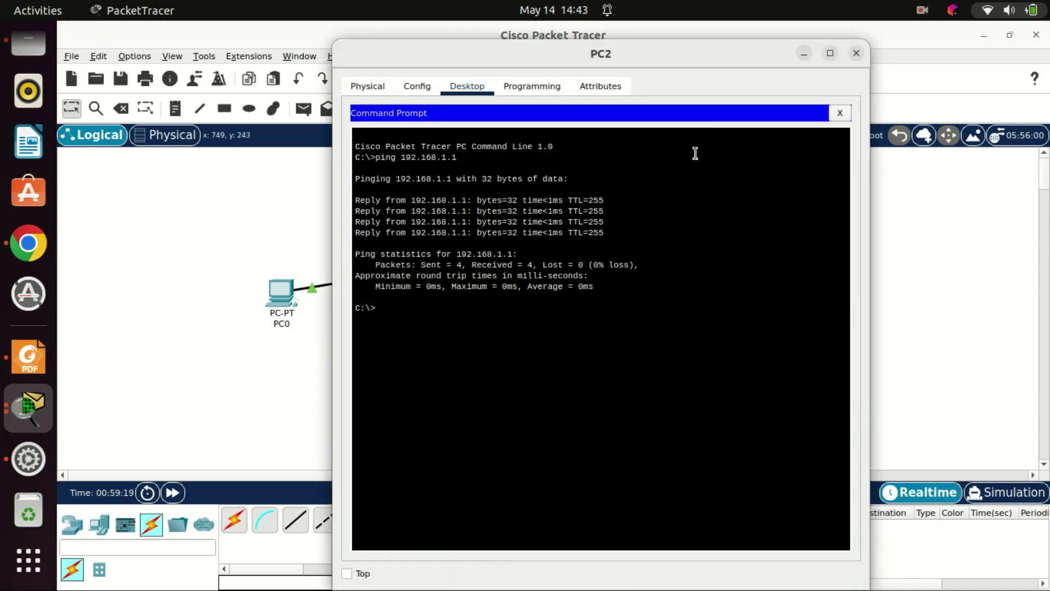
pyautogui.write('ping 192.168.8.2')
pyautogui.press('Return')
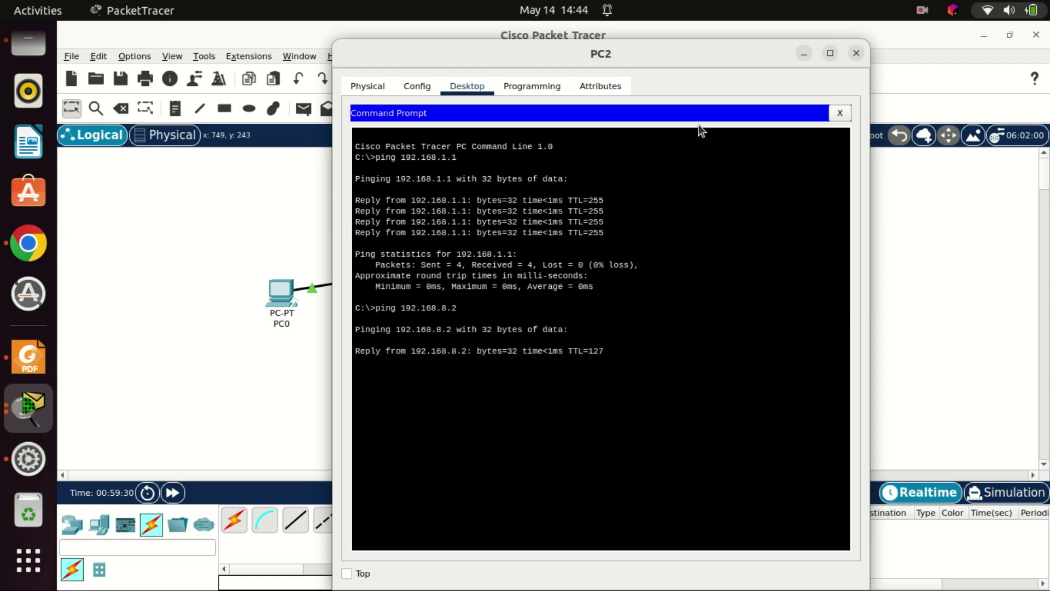